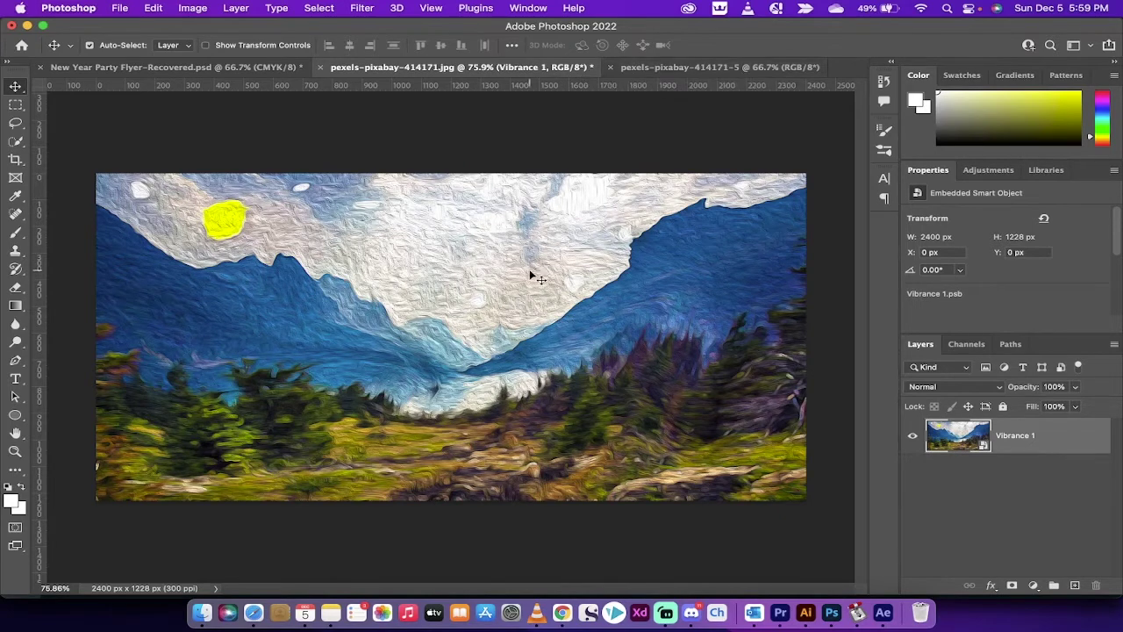
- Compare the finished oil-painting version with the original photo document pexels-pixabay-414171-5
left_click(682, 68)
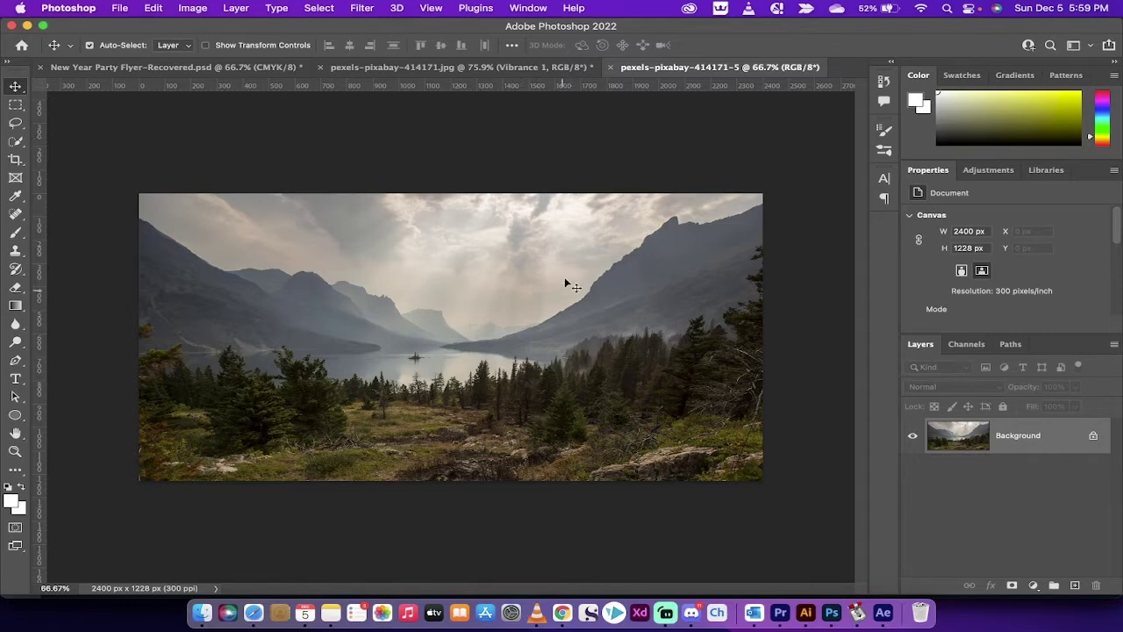
left_click(502, 68)
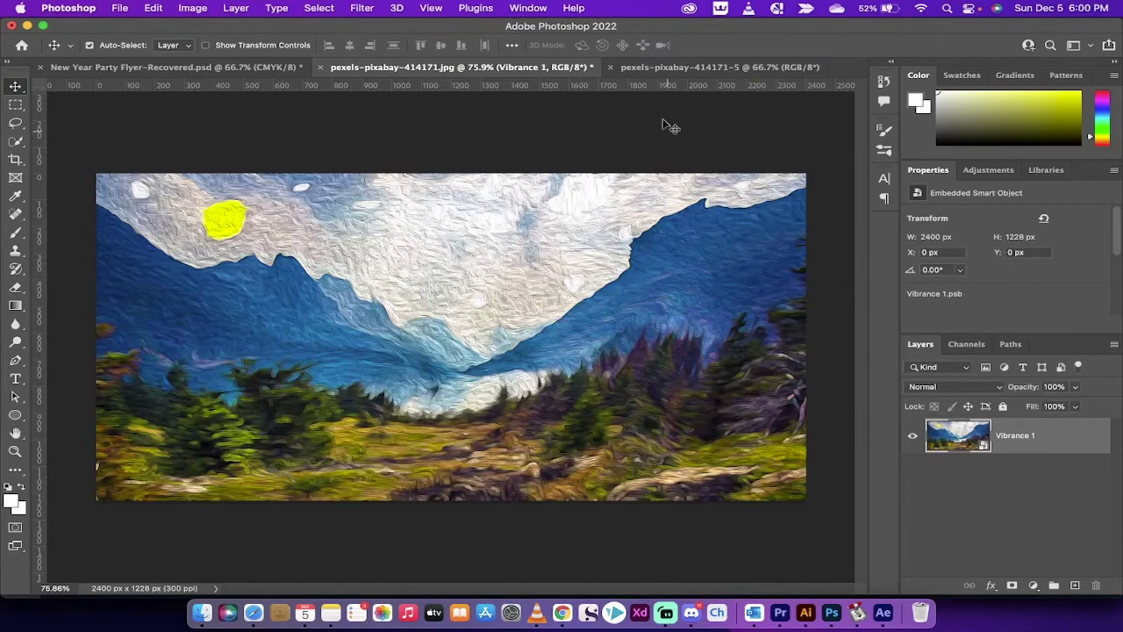
left_click(669, 70)
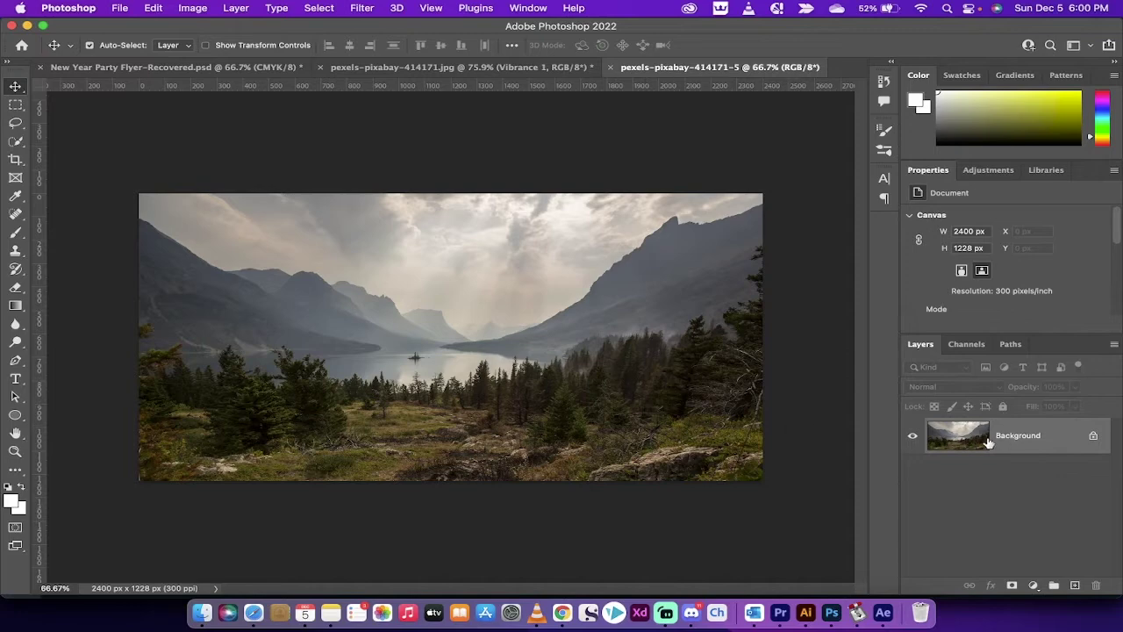
- Add a Curves adjustment layer auto-corrected with the Find Dark & Light Colors algorithm and Snap Neutral Midtones enabled
left_click(985, 173)
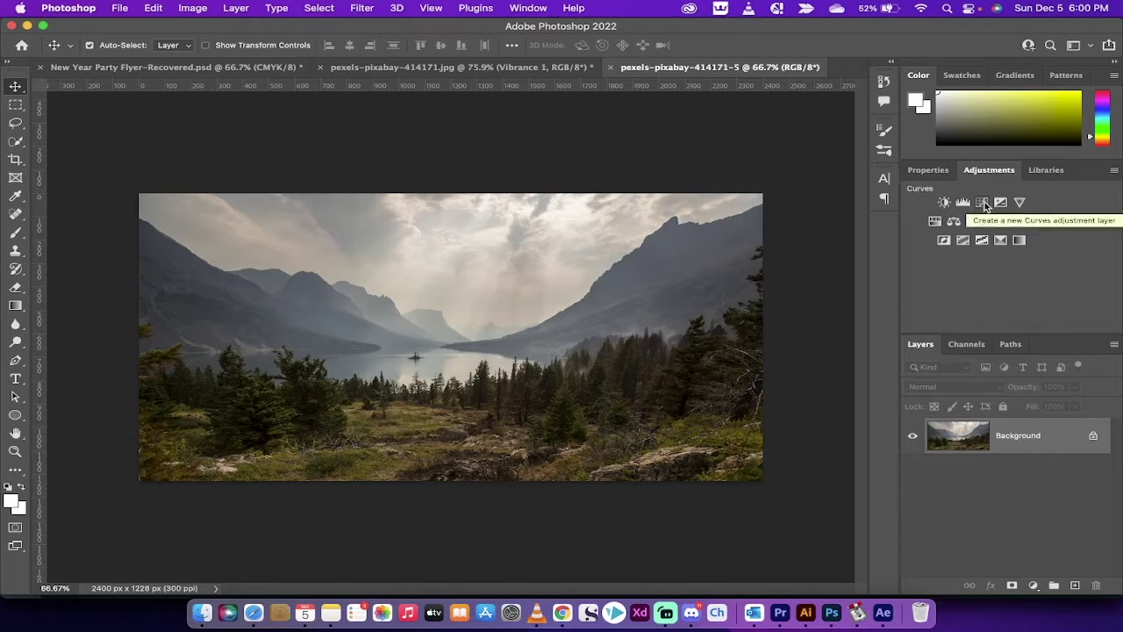
left_click(982, 203)
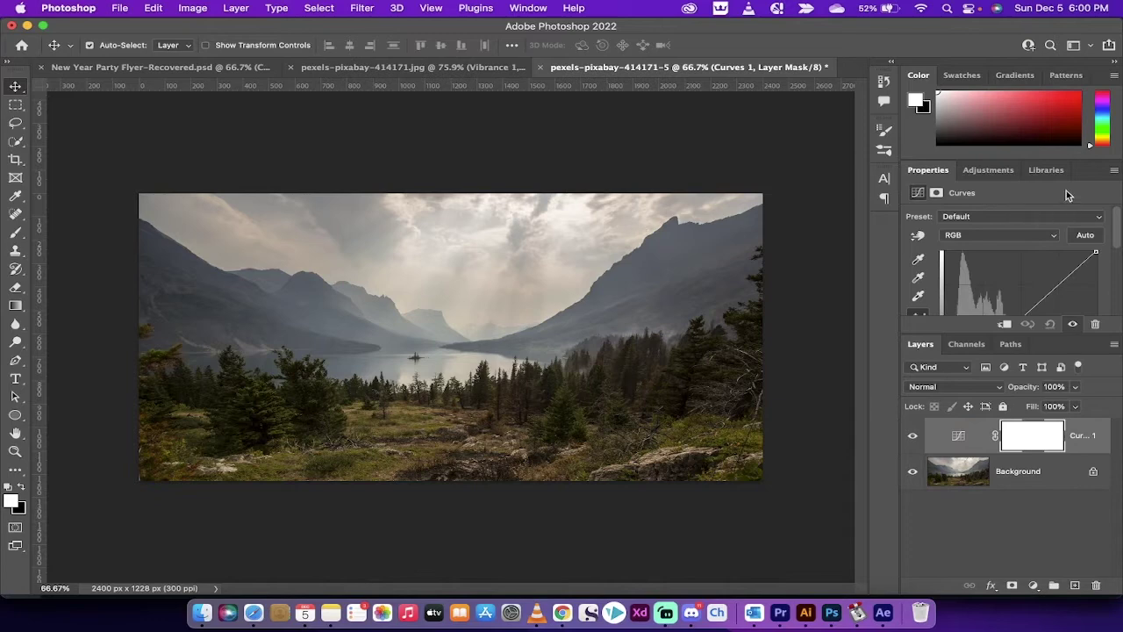
left_click(1086, 235)
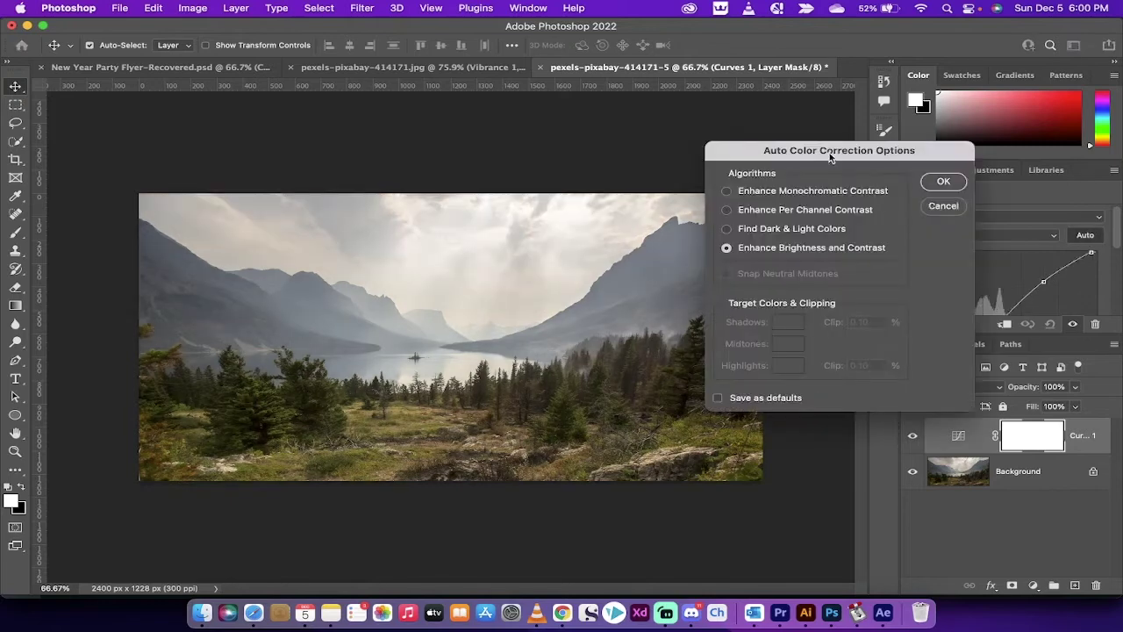
left_click(805, 234)
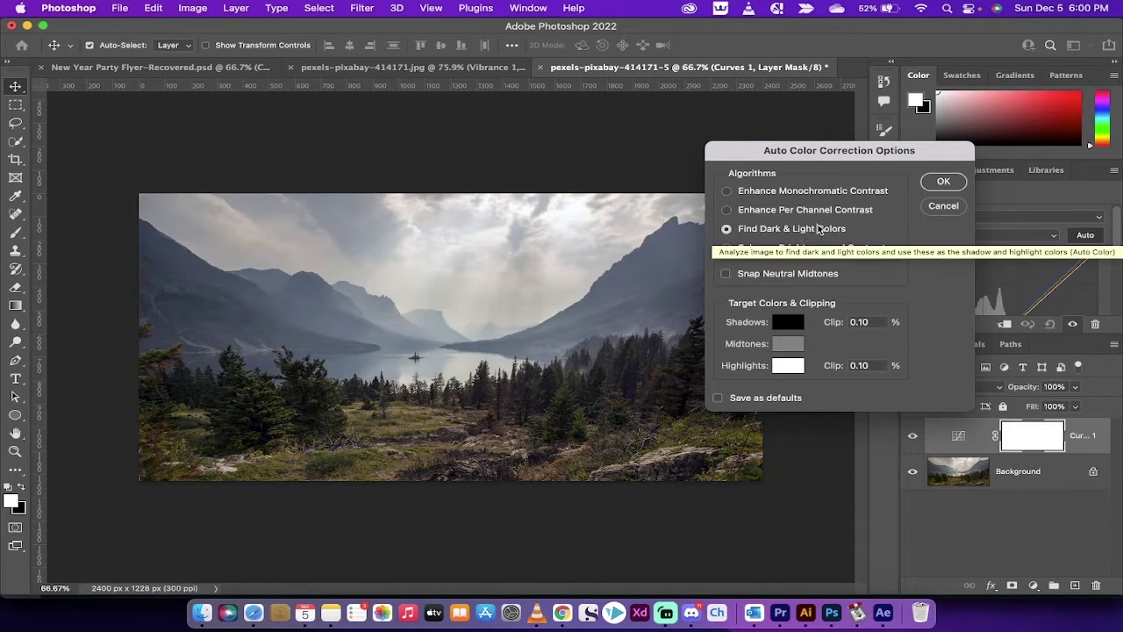
left_click(726, 274)
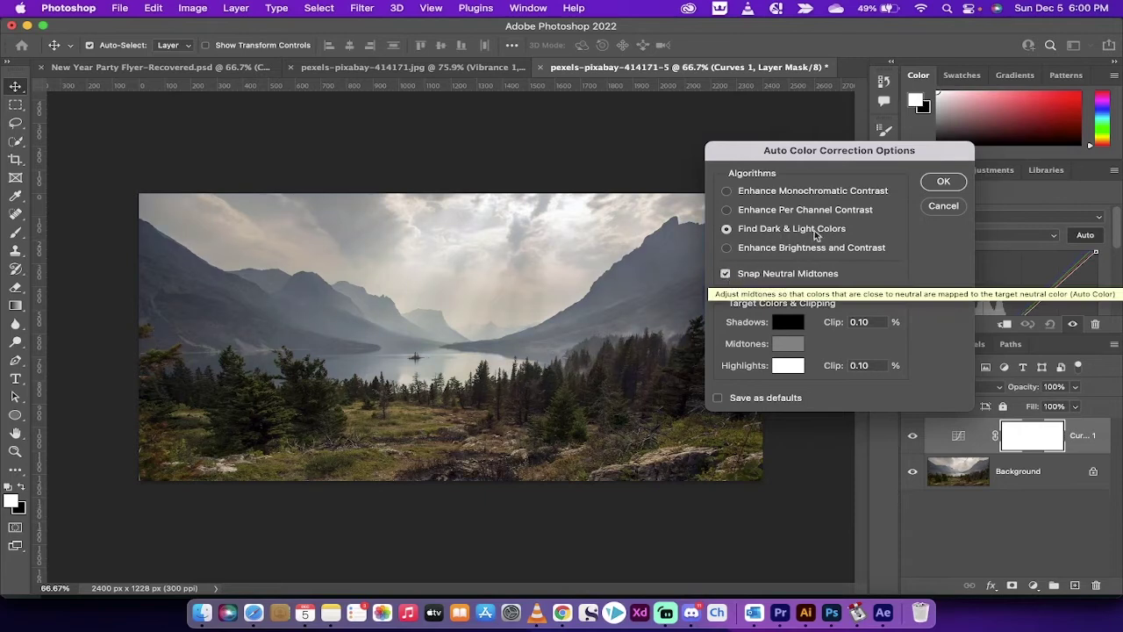
left_click(943, 184)
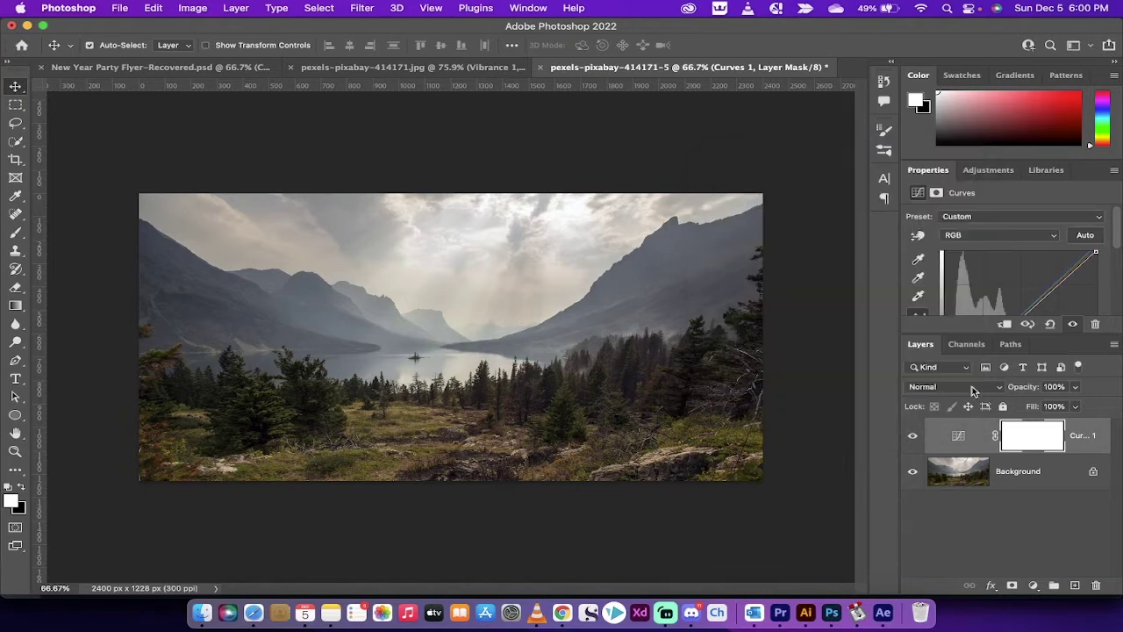
- Add a Vibrance adjustment layer with vibrance at +100, and deselect all layers
left_click(975, 171)
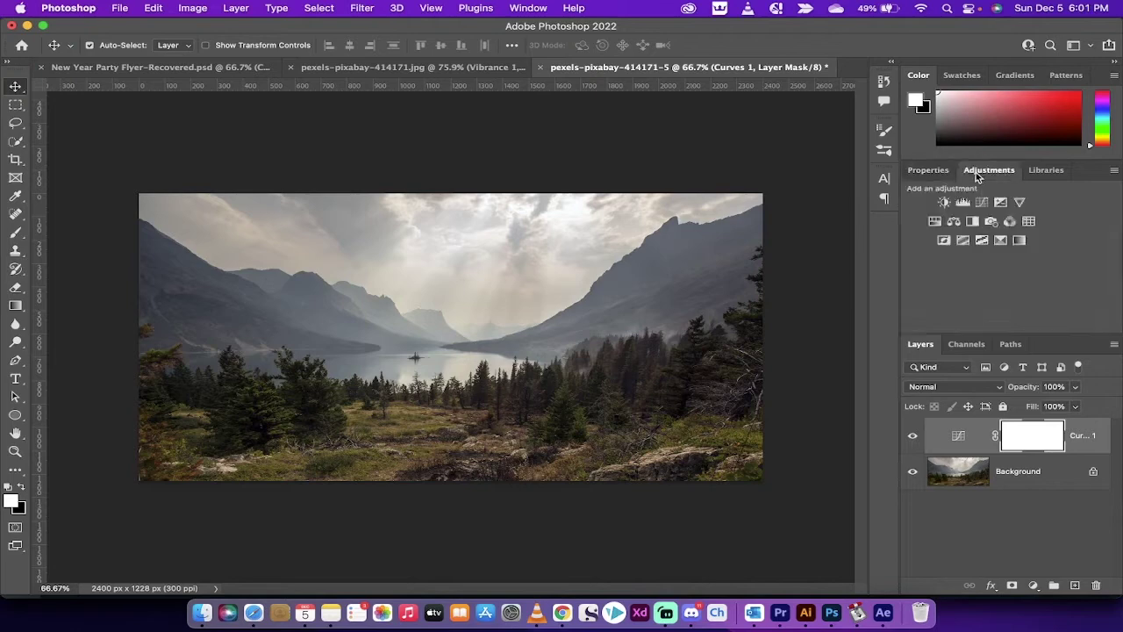
left_click(1020, 205)
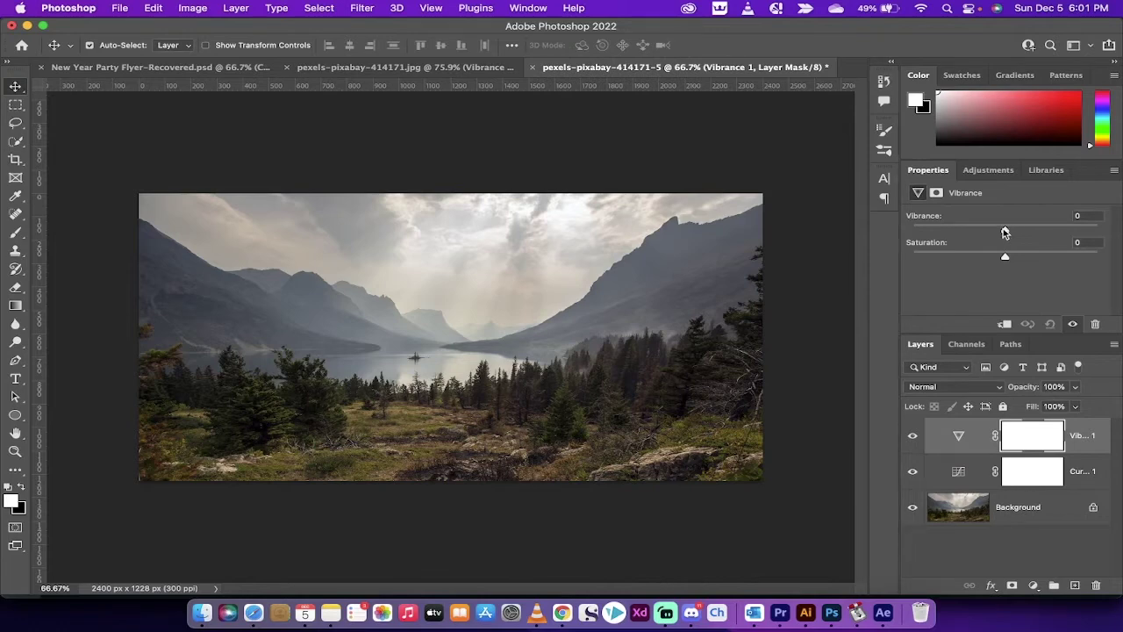
left_click_drag(1006, 231, 1113, 231)
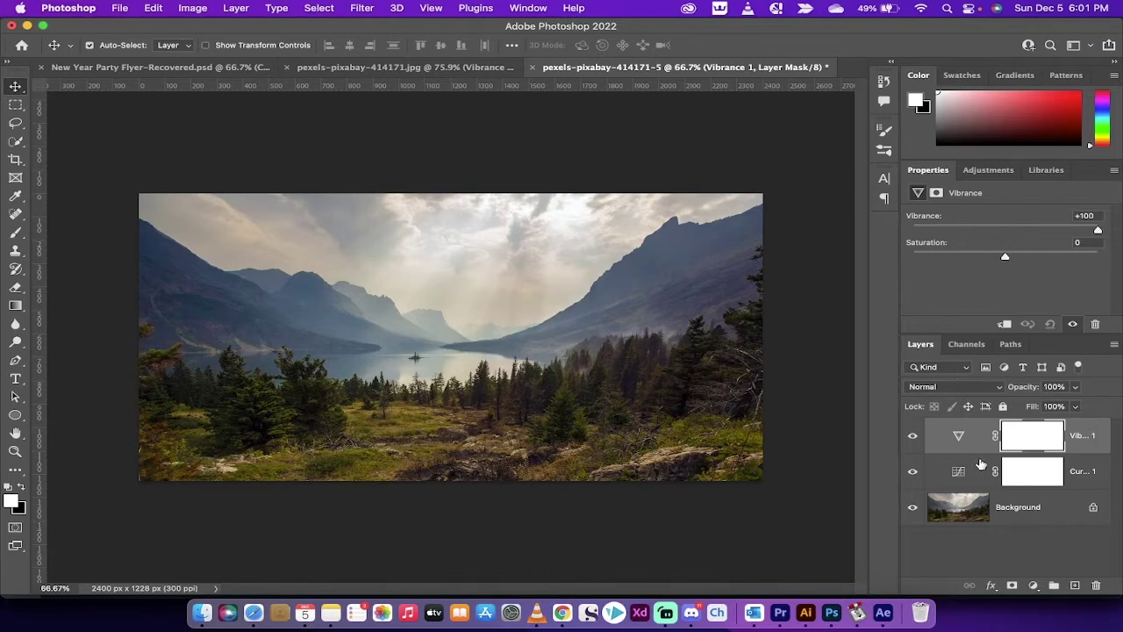
left_click(998, 550)
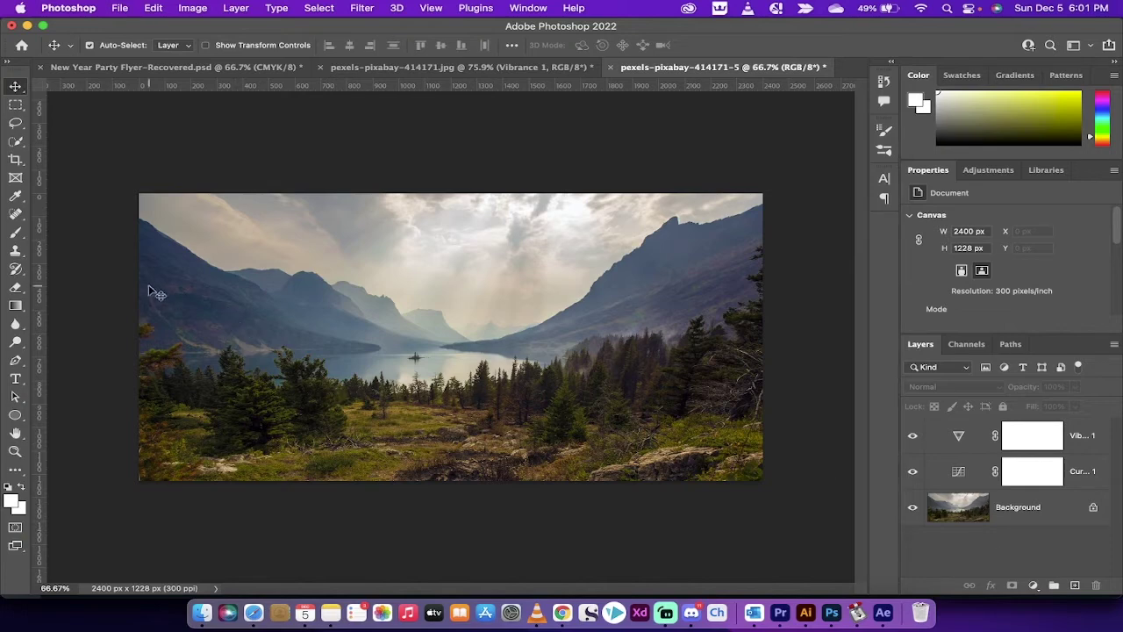
- Activate the Brush tool and browse its available brush presets
left_click(19, 236)
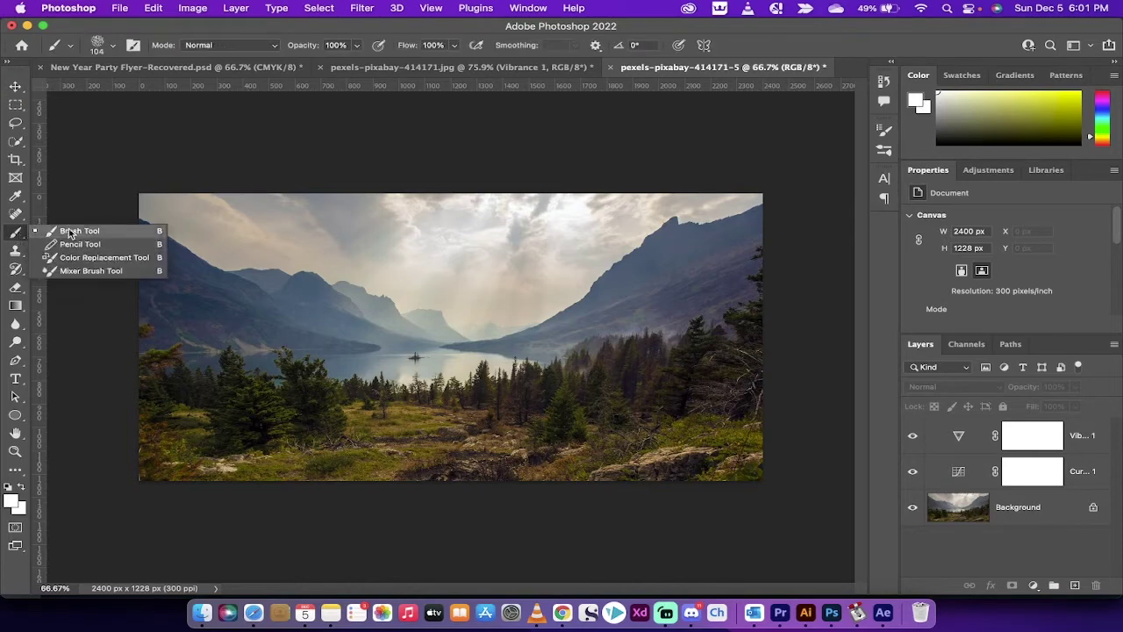
left_click(71, 233)
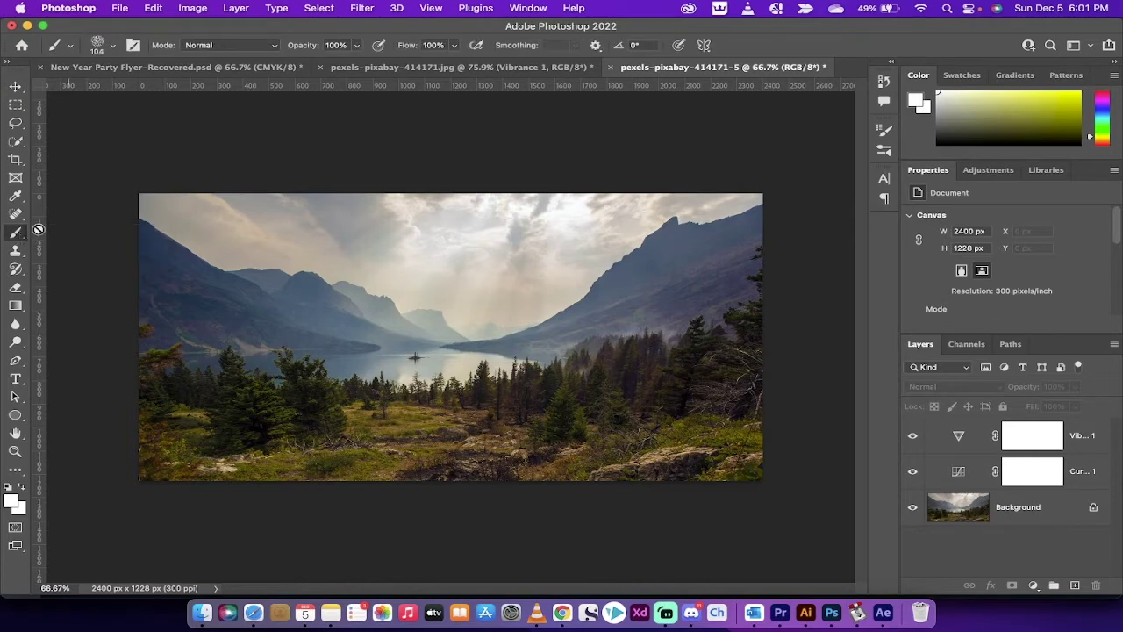
left_click(111, 46)
scroll(83, 232, "up", 3)
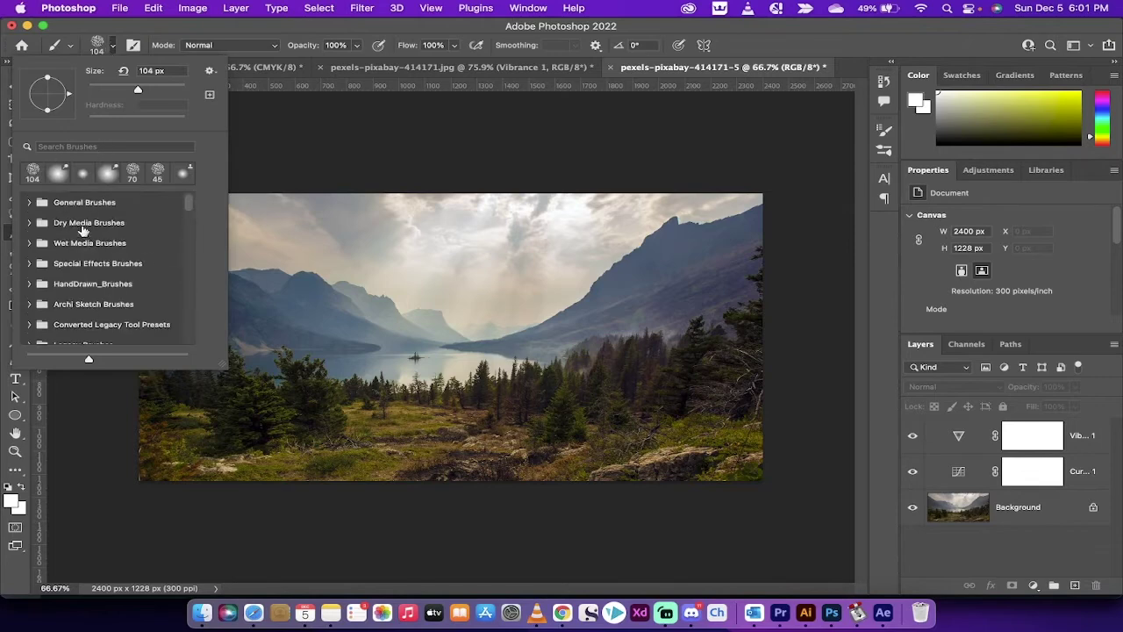
scroll(76, 219, "down", 10)
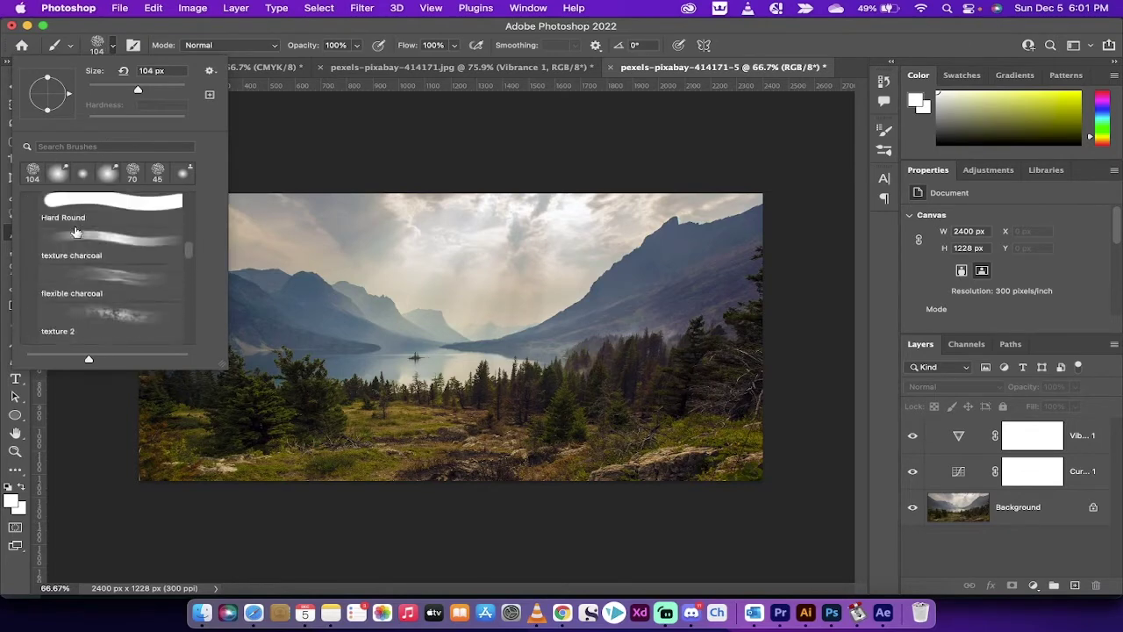
scroll(76, 231, "down", 10)
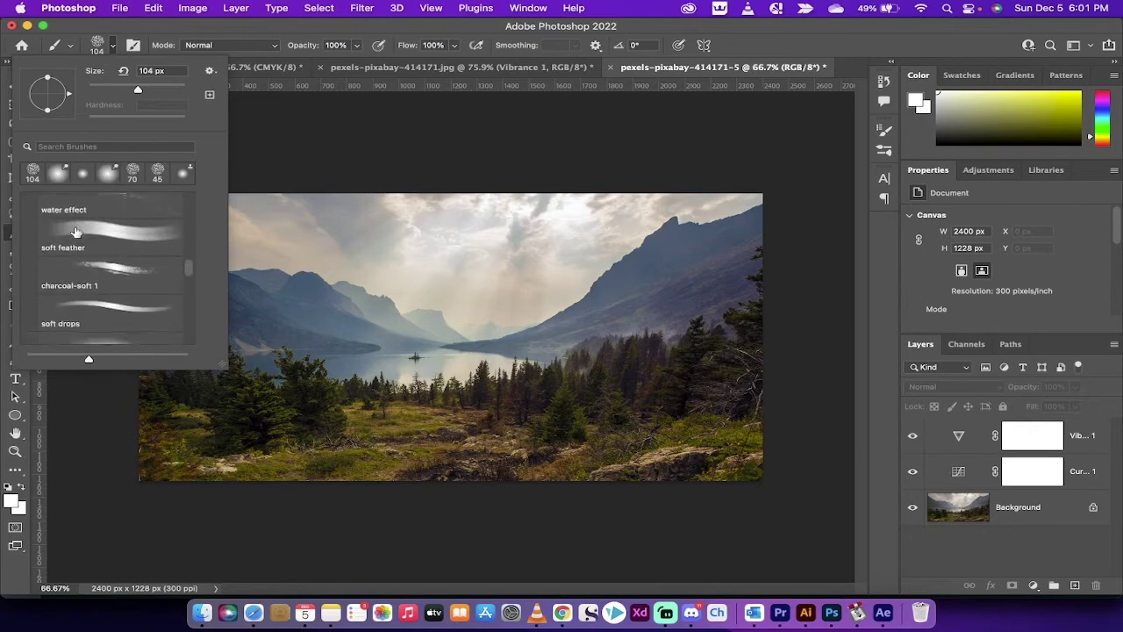
scroll(76, 231, "down", 10)
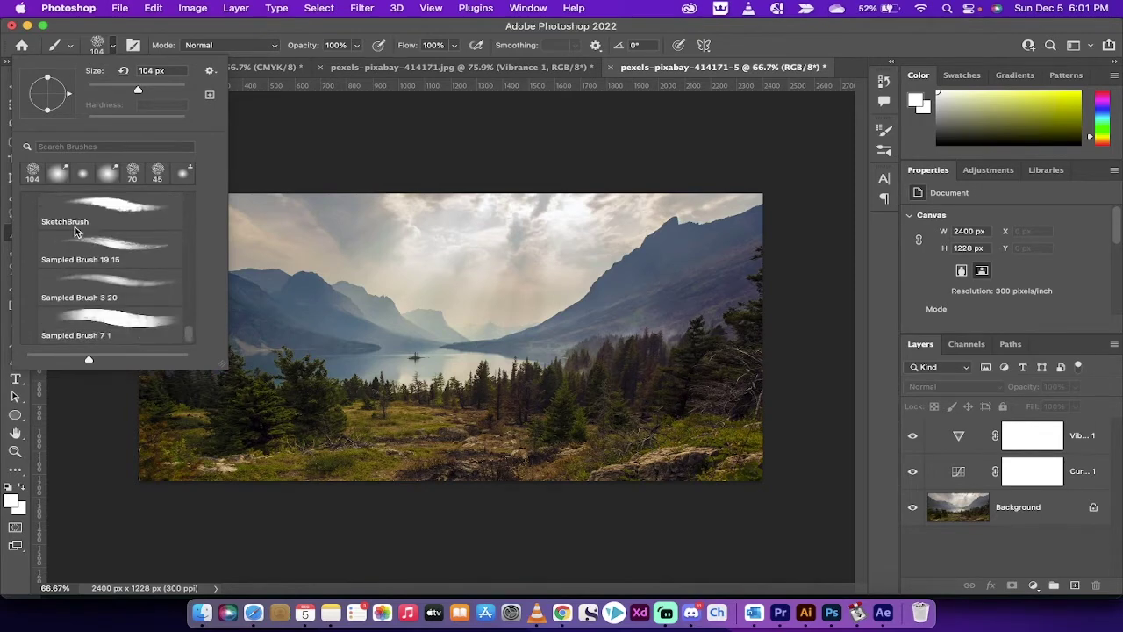
right_click(73, 227)
key("Escape")
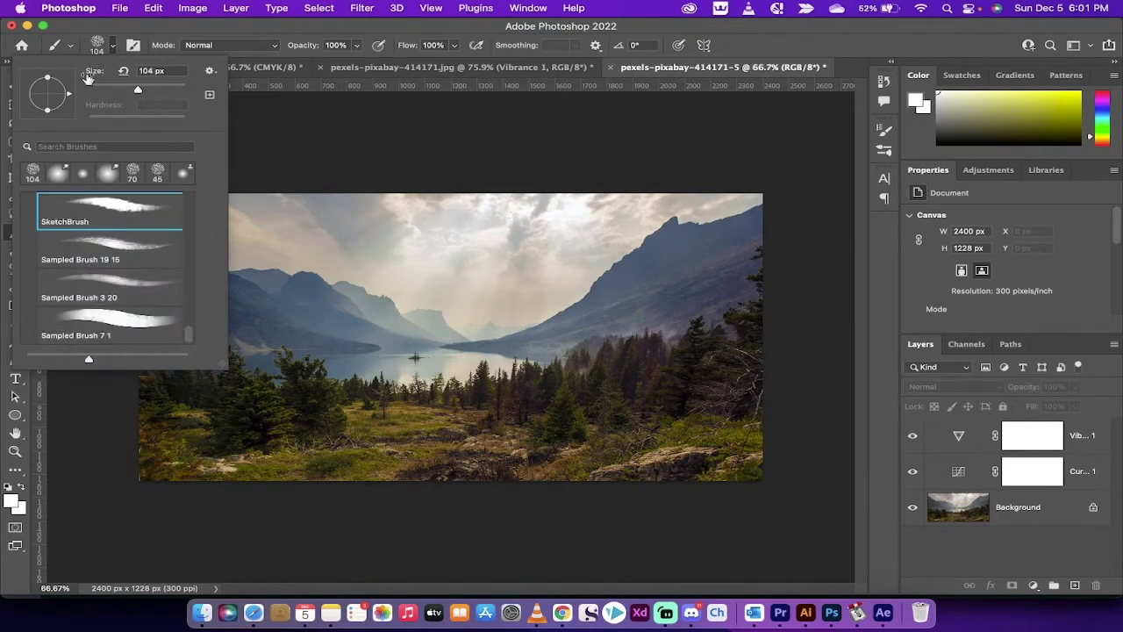
- Open the brush settings and switch to the full brush library
left_click(131, 44)
left_click(133, 45)
left_click(134, 45)
left_click(132, 46)
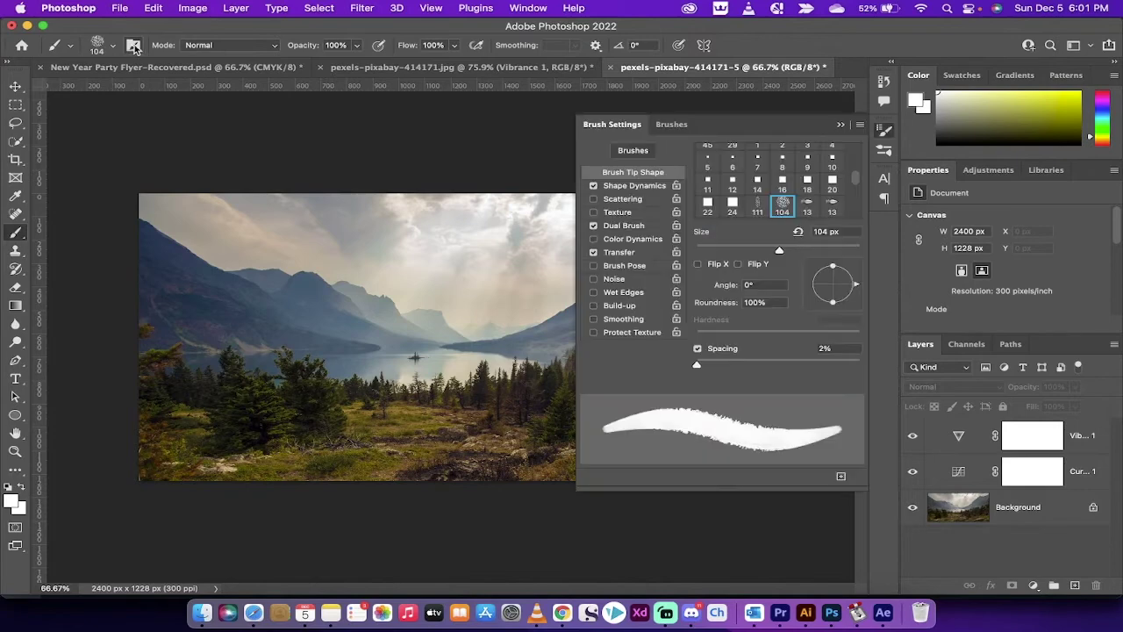
left_click(670, 126)
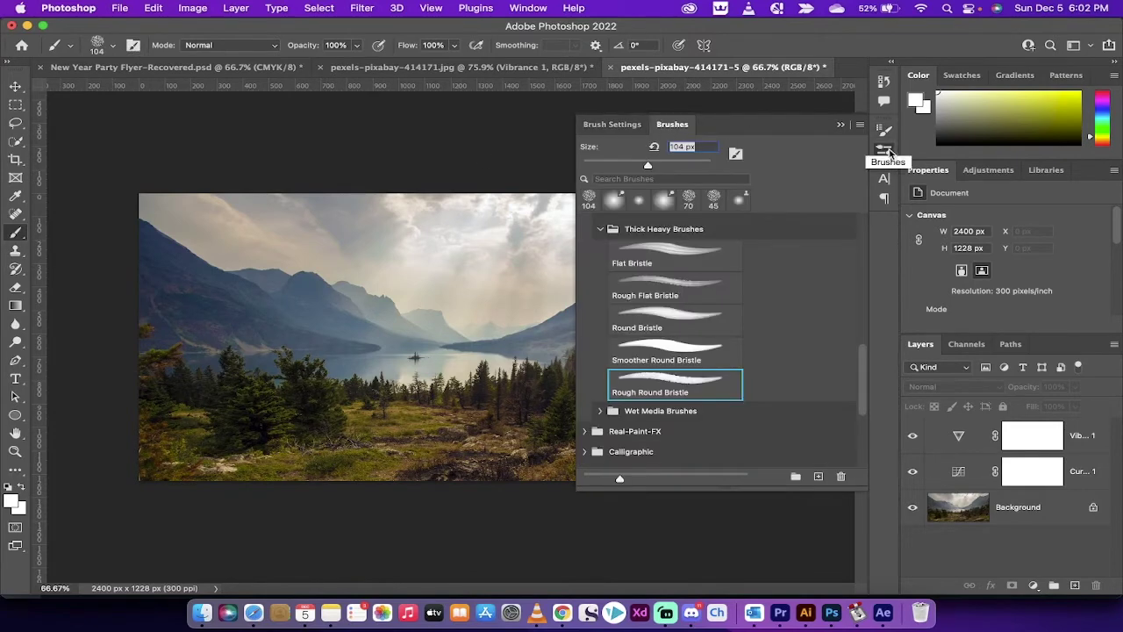
- Collapse the Thick Heavy Brushes and Legacy Brushes groups in the brush library
left_click(674, 386)
scroll(675, 387, "up", 2)
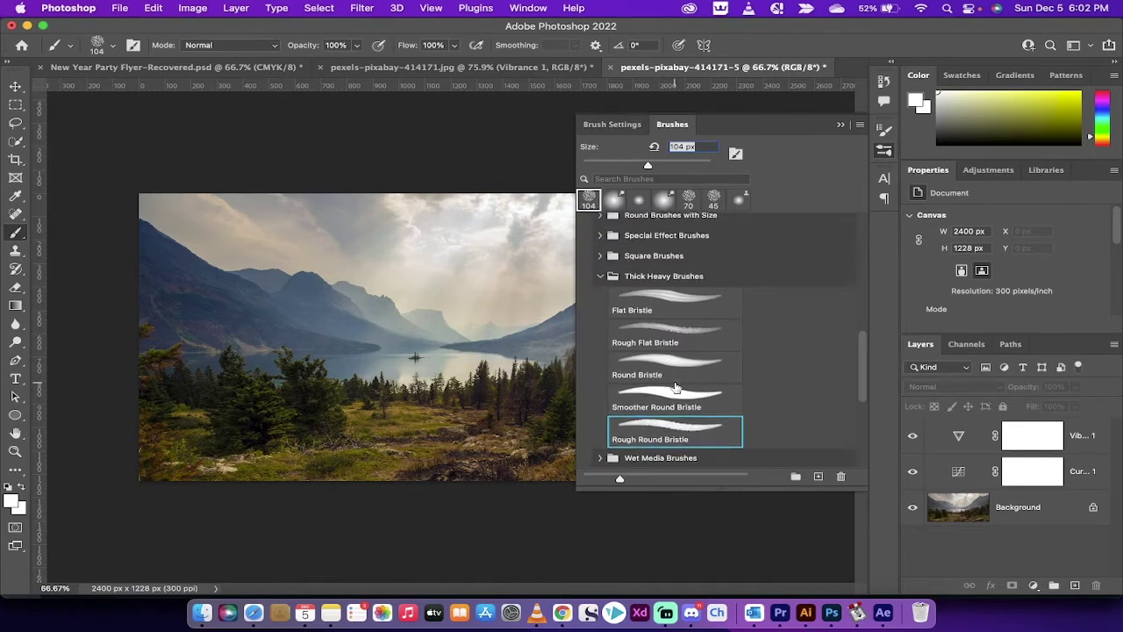
left_click(600, 281)
scroll(675, 302, "up", 10)
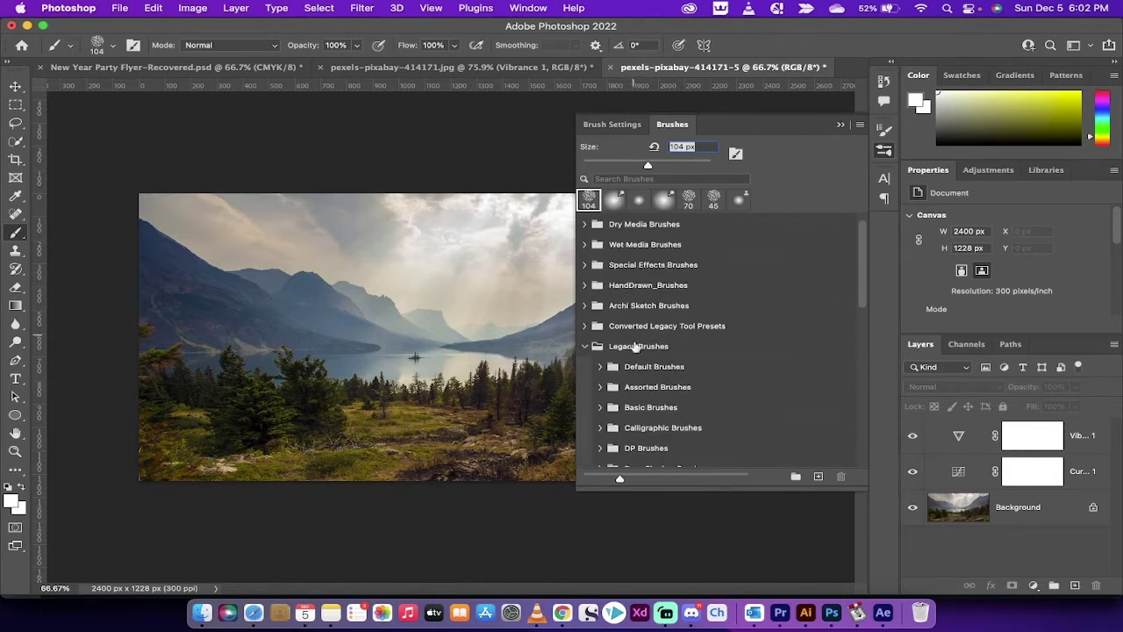
left_click(586, 347)
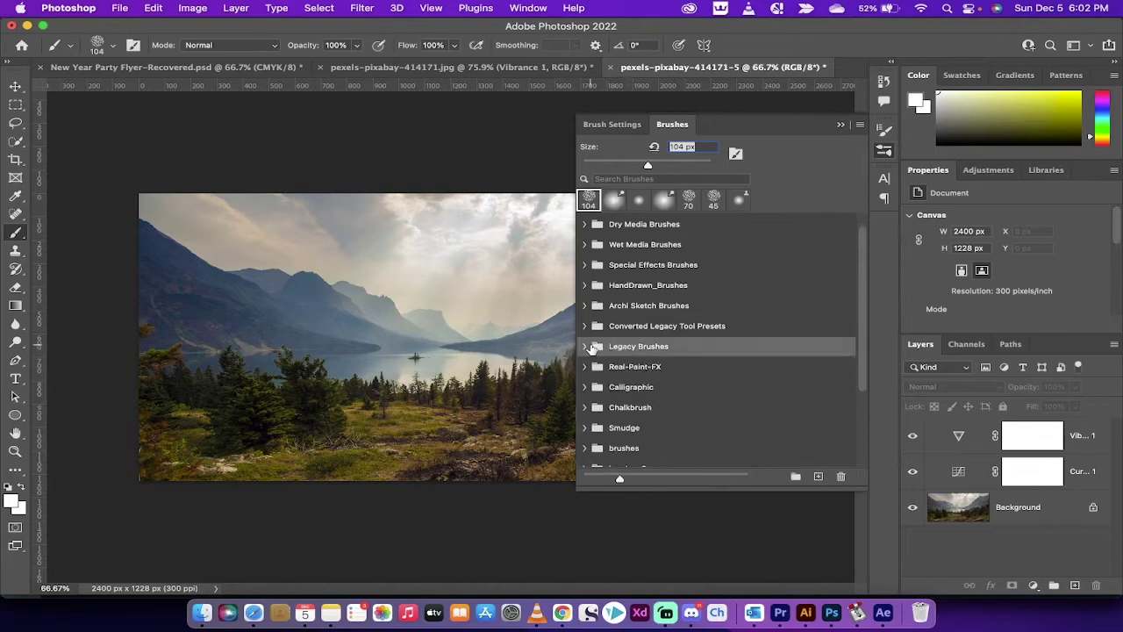
- Choose the Rough Round Bristle brush from Thick Heavy Brushes inside the Legacy Brushes group, and close the brush library
left_click(586, 347)
scroll(645, 358, "down", 6)
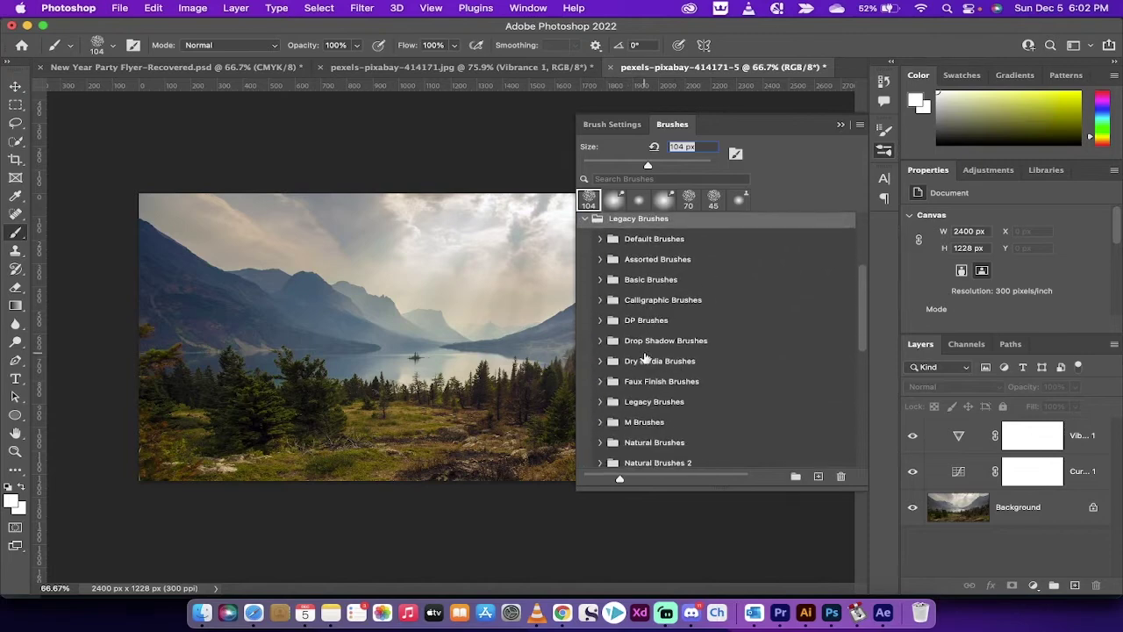
scroll(645, 355, "down", 6)
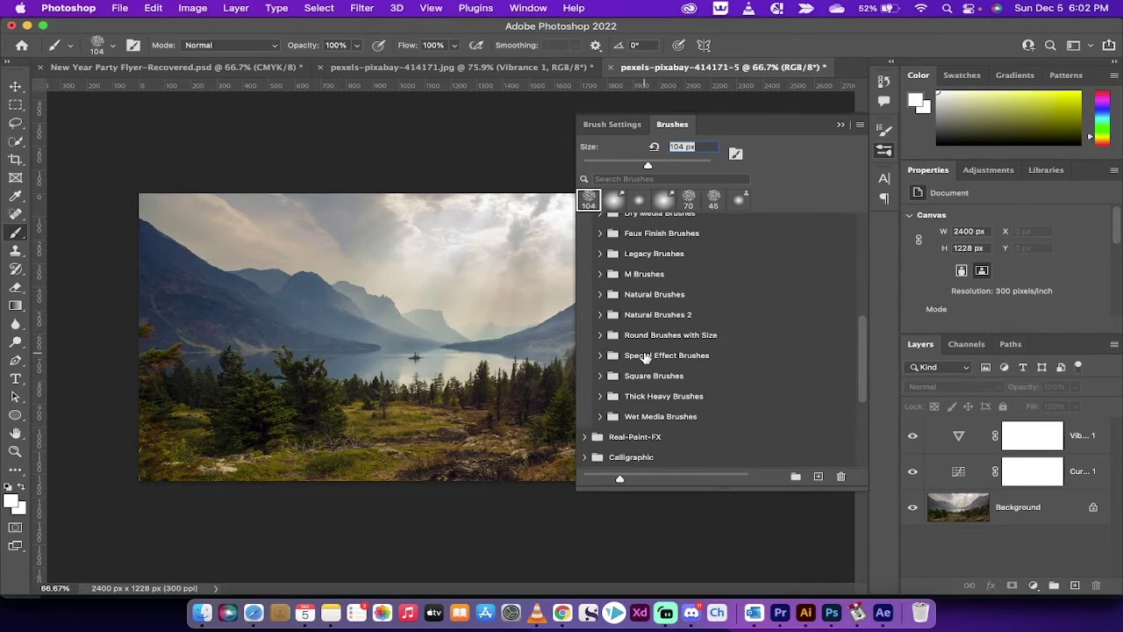
left_click(601, 395)
scroll(666, 378, "down", 5)
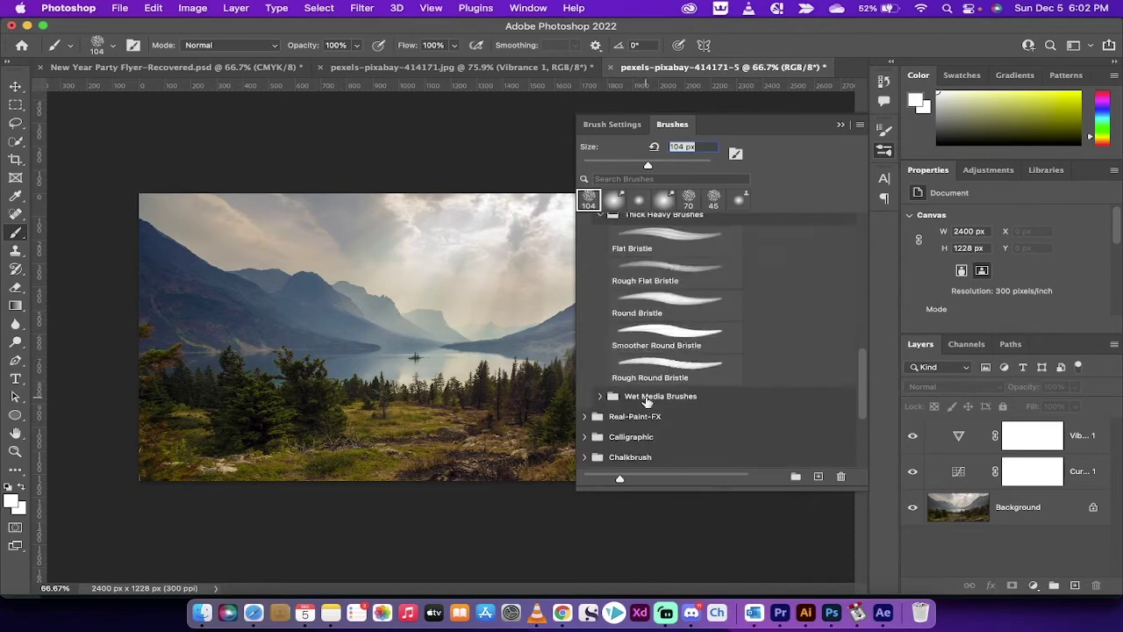
left_click(682, 325)
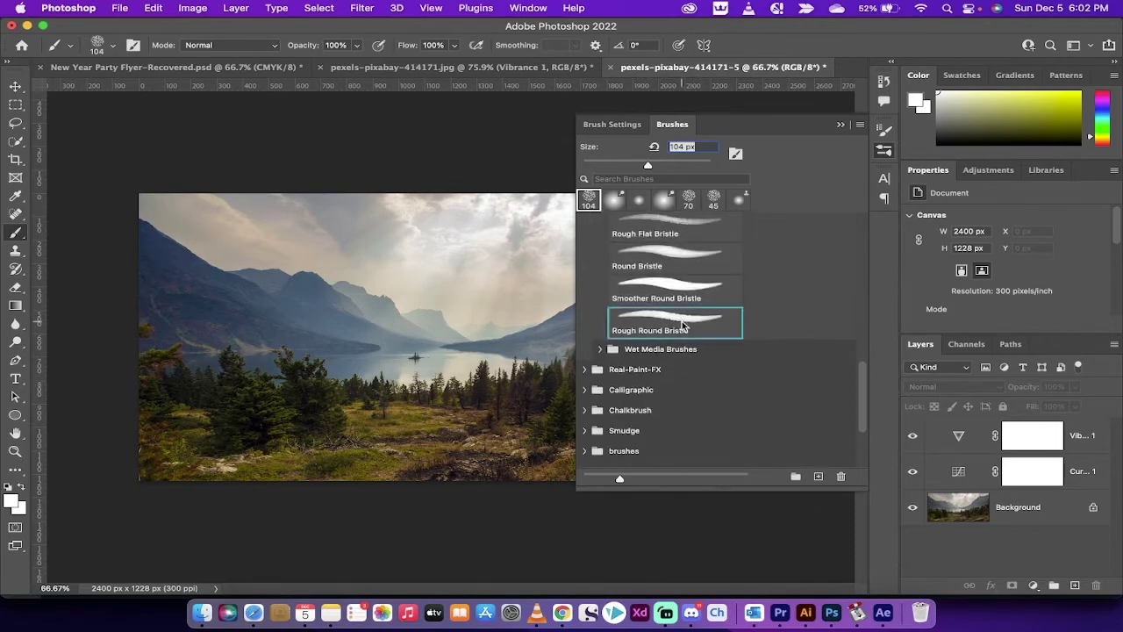
left_click(860, 127)
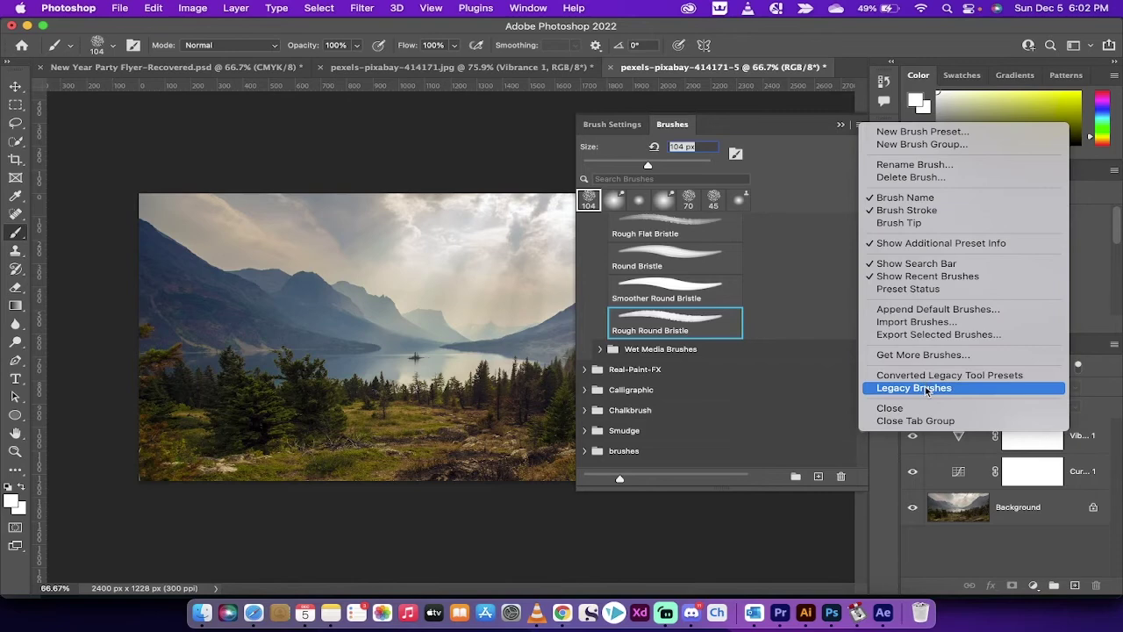
left_click(839, 127)
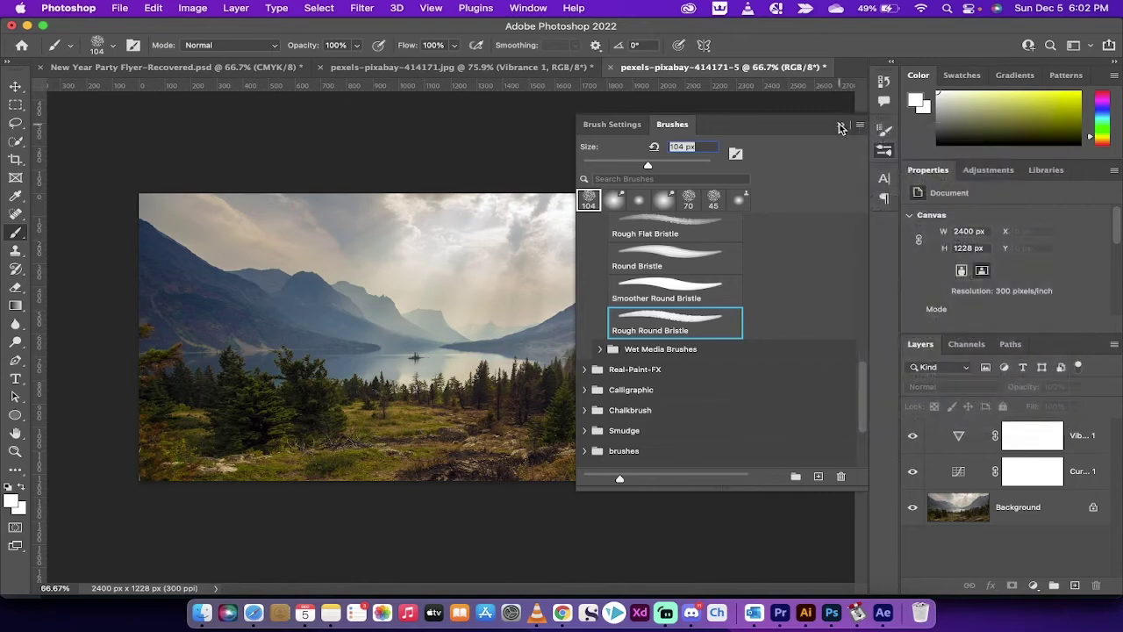
left_click(884, 152)
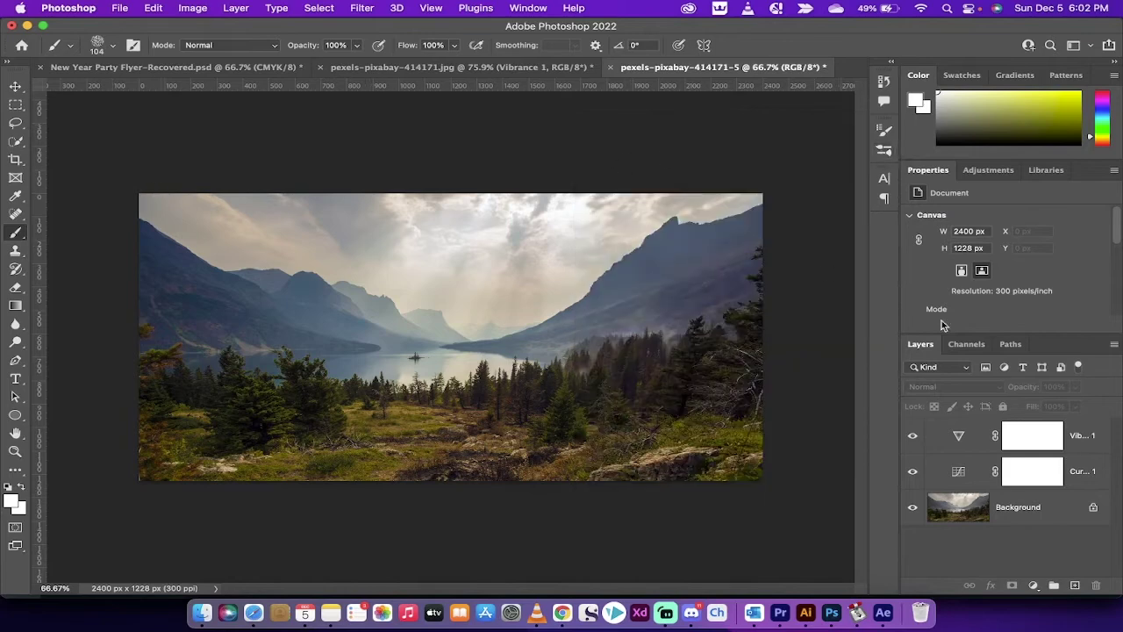
- Add a new empty layer above the Vibrance adjustment layer
left_click(1019, 509)
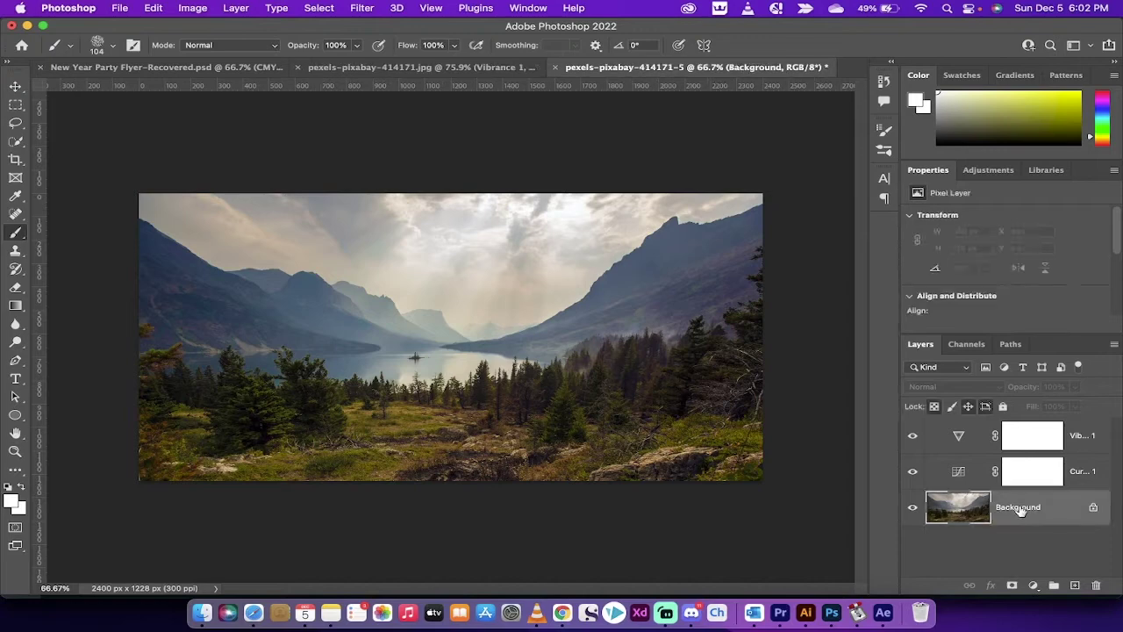
left_click(1082, 443)
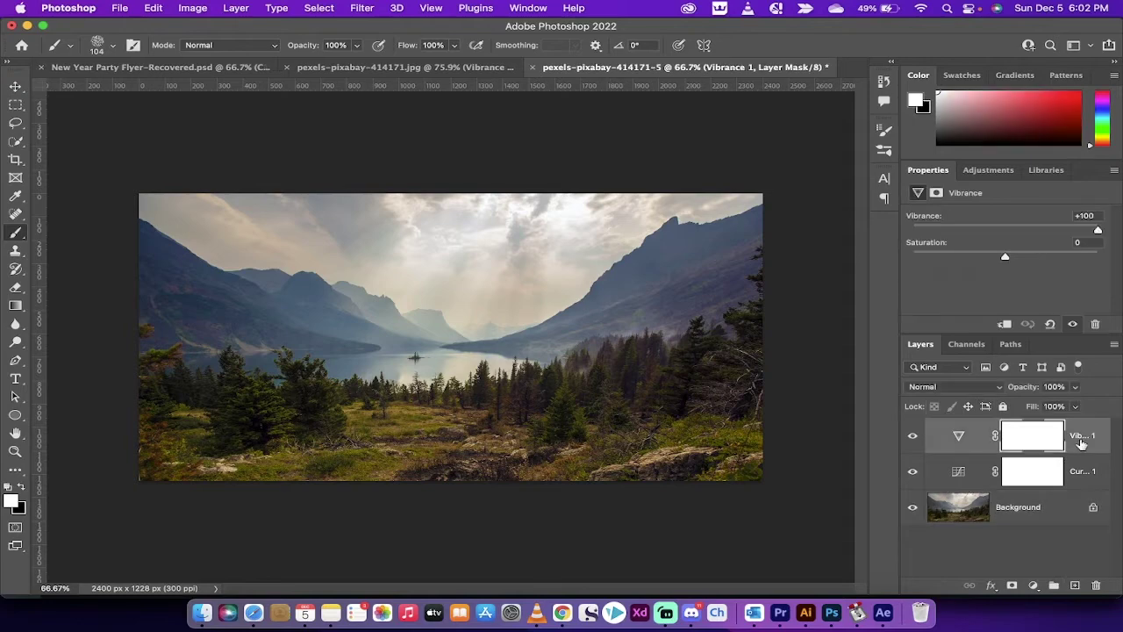
left_click(1074, 584)
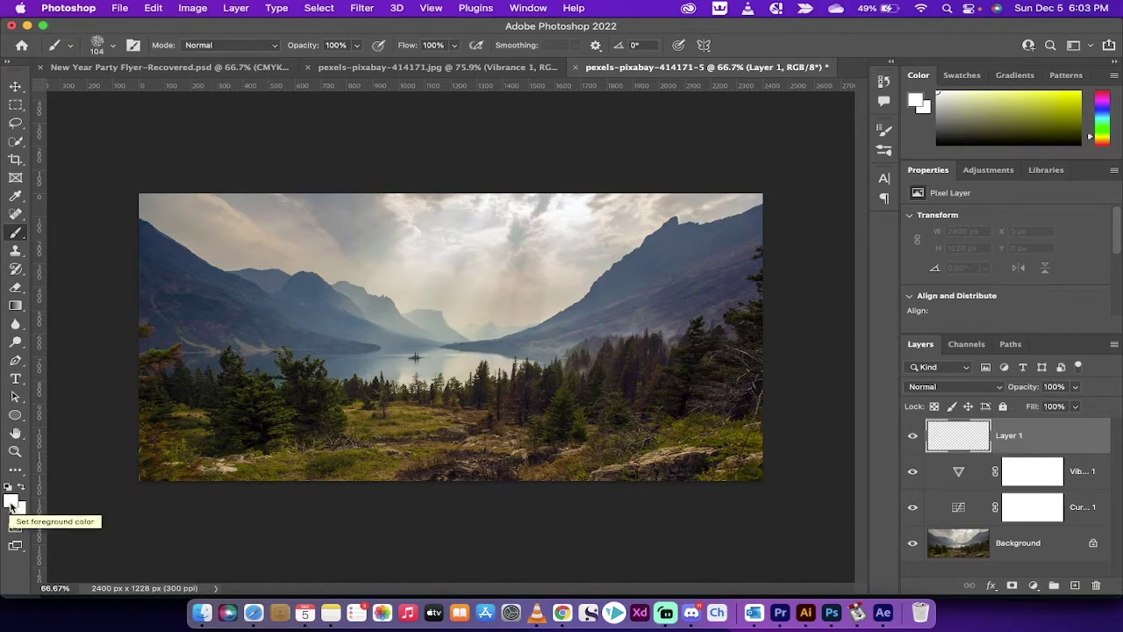
- Set the foreground color to yellow (fffc00) and paint a rounded sun in the upper middle of the sky
left_click(10, 501)
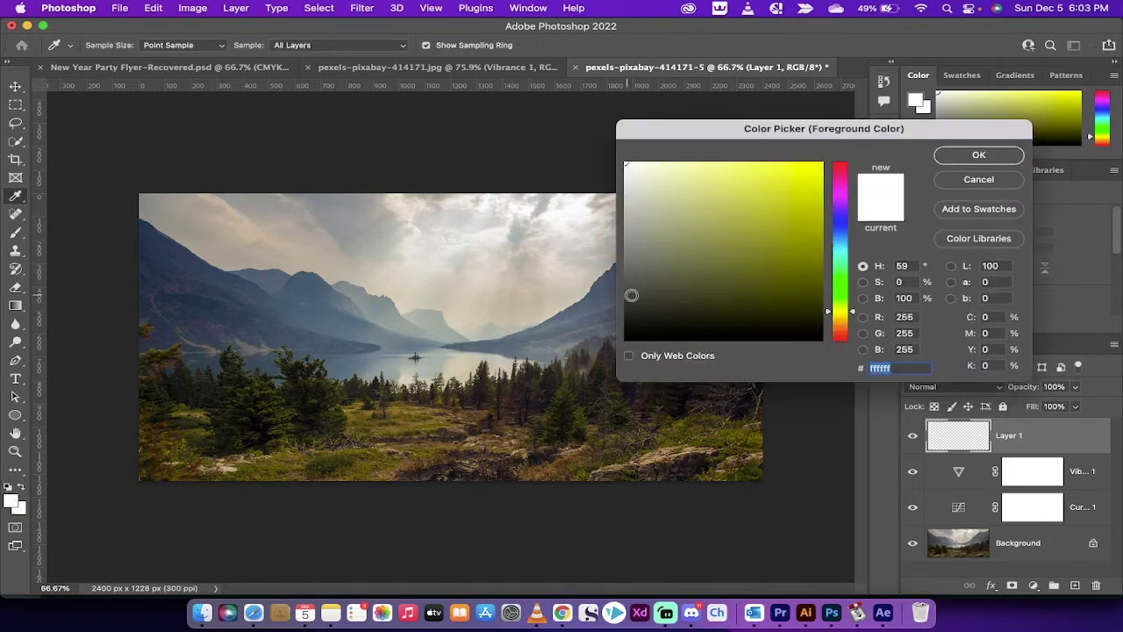
left_click(764, 175)
left_click(822, 154)
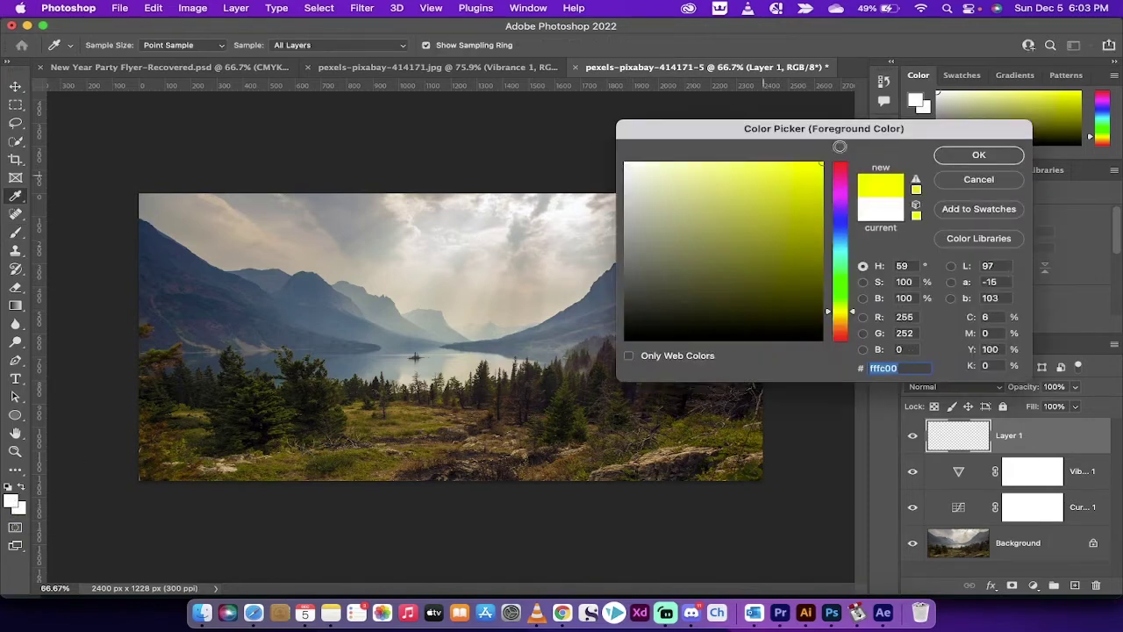
left_click(956, 157)
key("b")
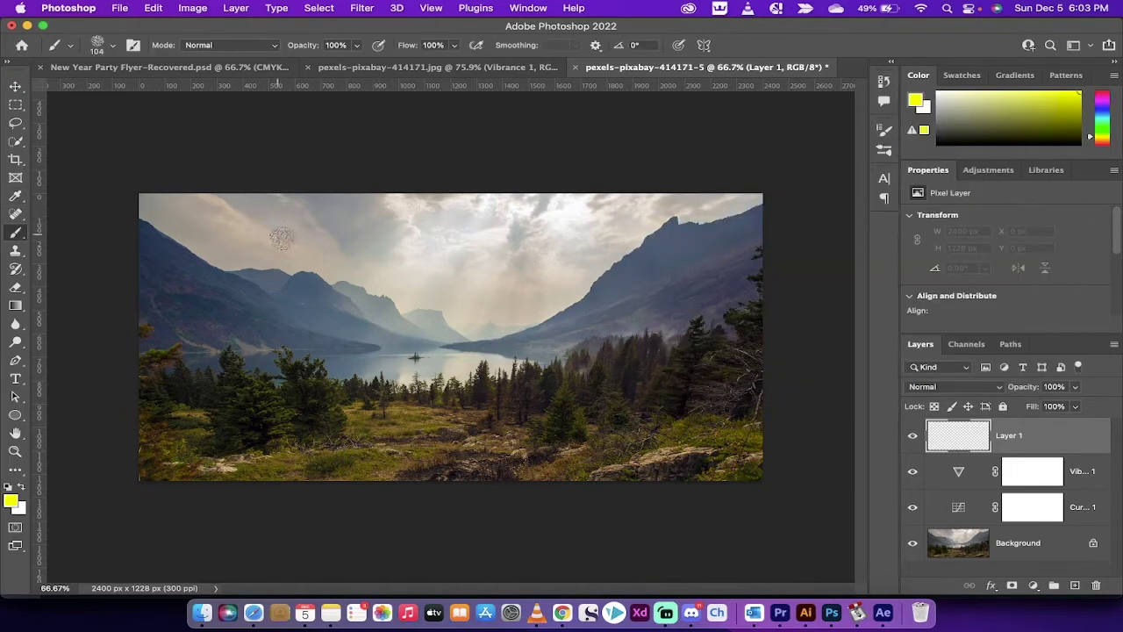
left_click(507, 231)
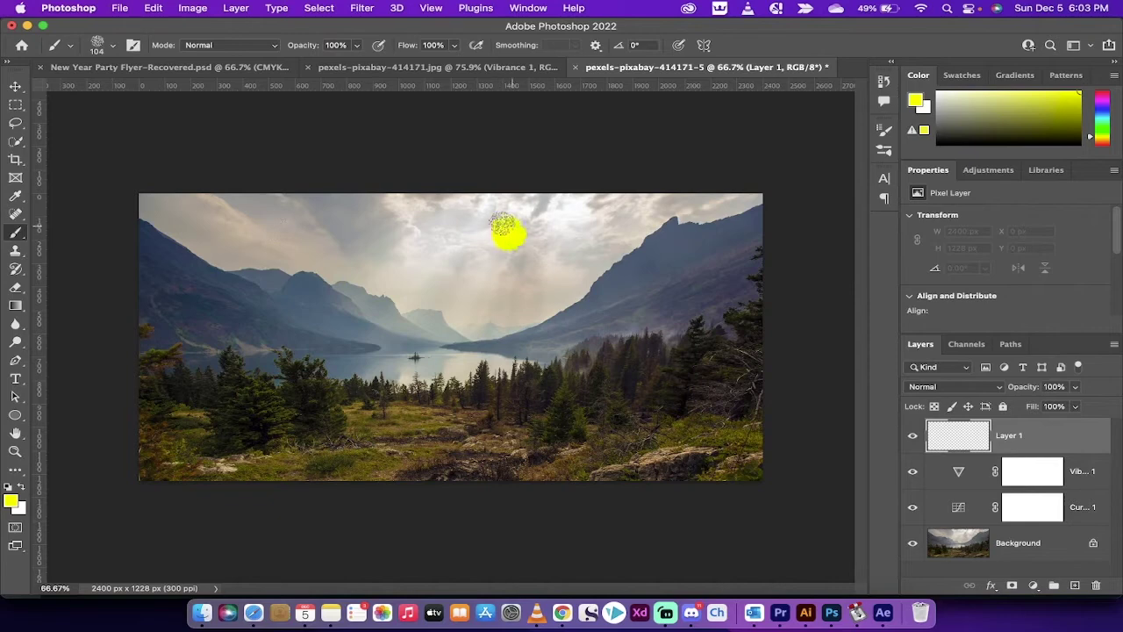
left_click_drag(515, 230, 506, 241)
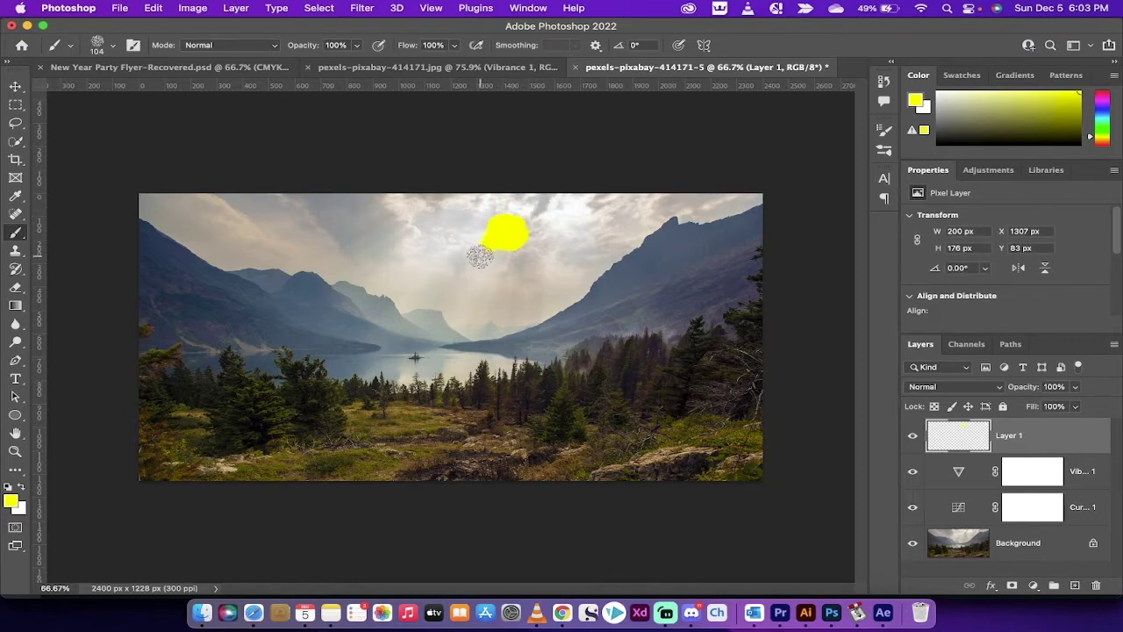
- Change the foreground color to white (ffffff) and paint six small dabs scattered across the sky around the yellow sun
left_click(12, 501)
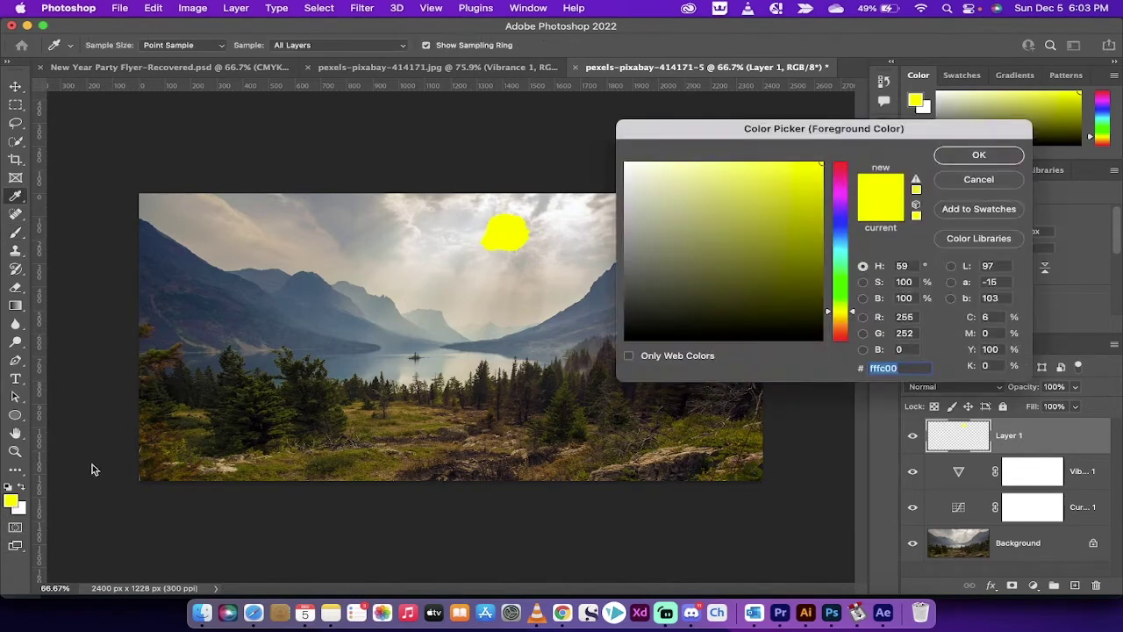
left_click_drag(667, 255, 593, 109)
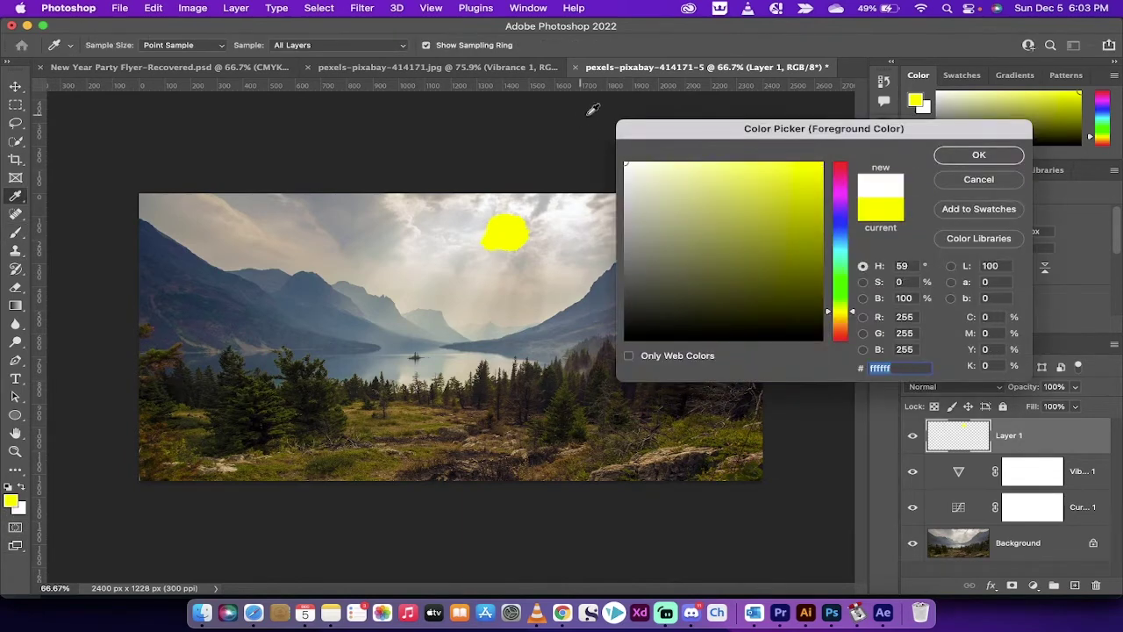
left_click(978, 154)
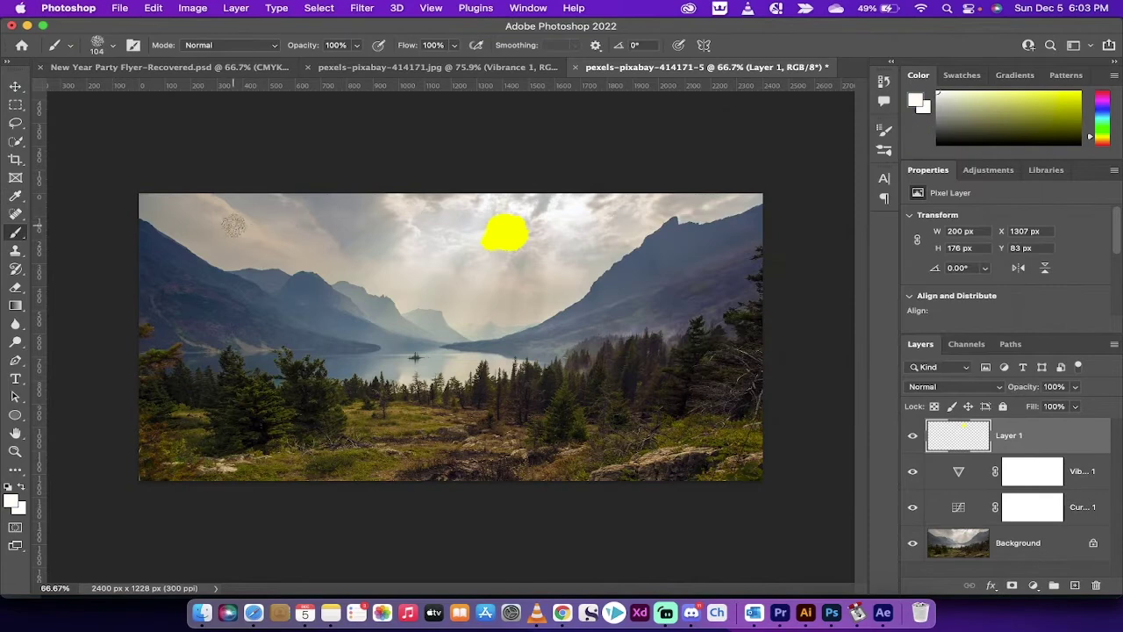
left_click_drag(220, 213, 215, 219)
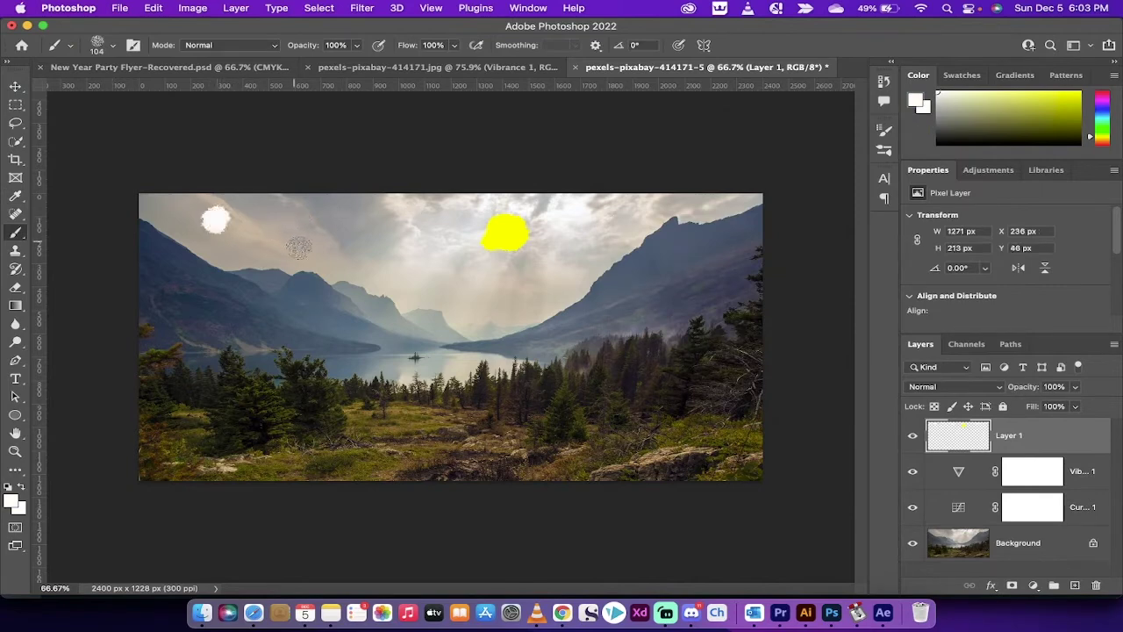
left_click_drag(300, 253, 314, 256)
left_click_drag(376, 221, 377, 218)
left_click_drag(465, 303, 469, 305)
left_click_drag(586, 246, 585, 256)
left_click_drag(649, 205, 645, 205)
left_click_drag(377, 220, 377, 219)
left_click_drag(309, 241, 310, 244)
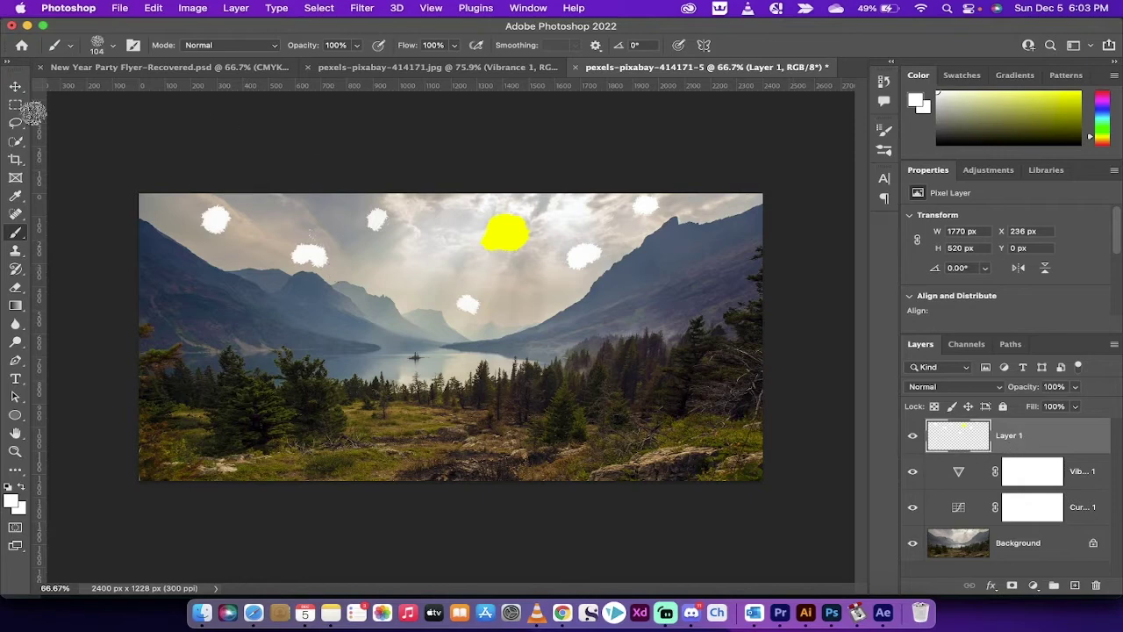
- Select all layers from Layer 1 to Background with the Move tool active and convert them to a smart object
left_click(17, 89)
right_click(16, 89)
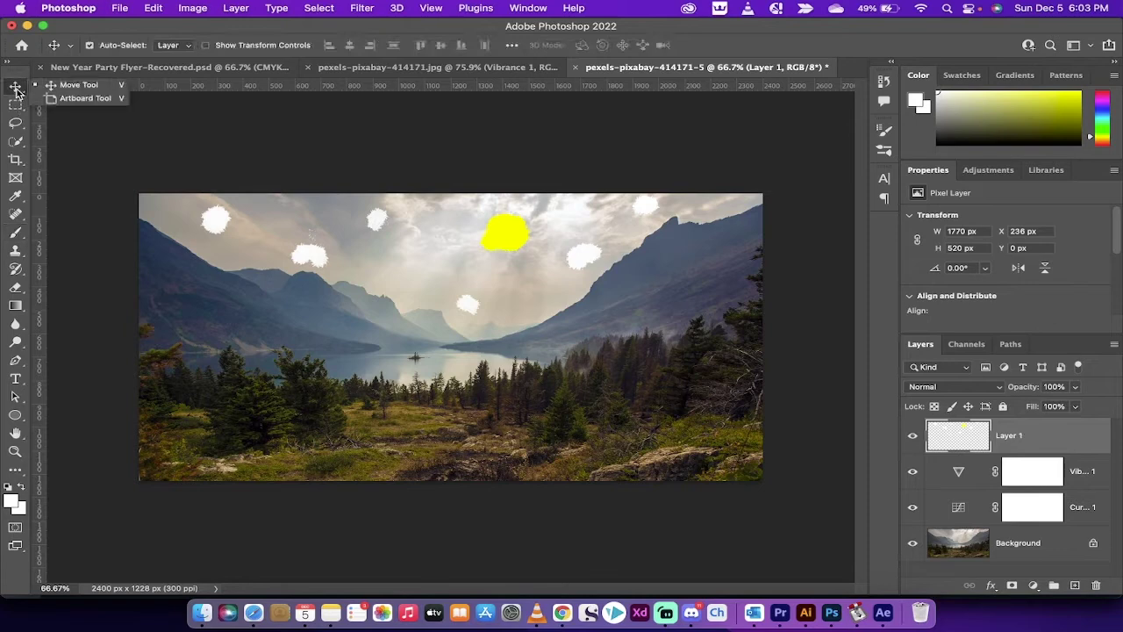
left_click(16, 89)
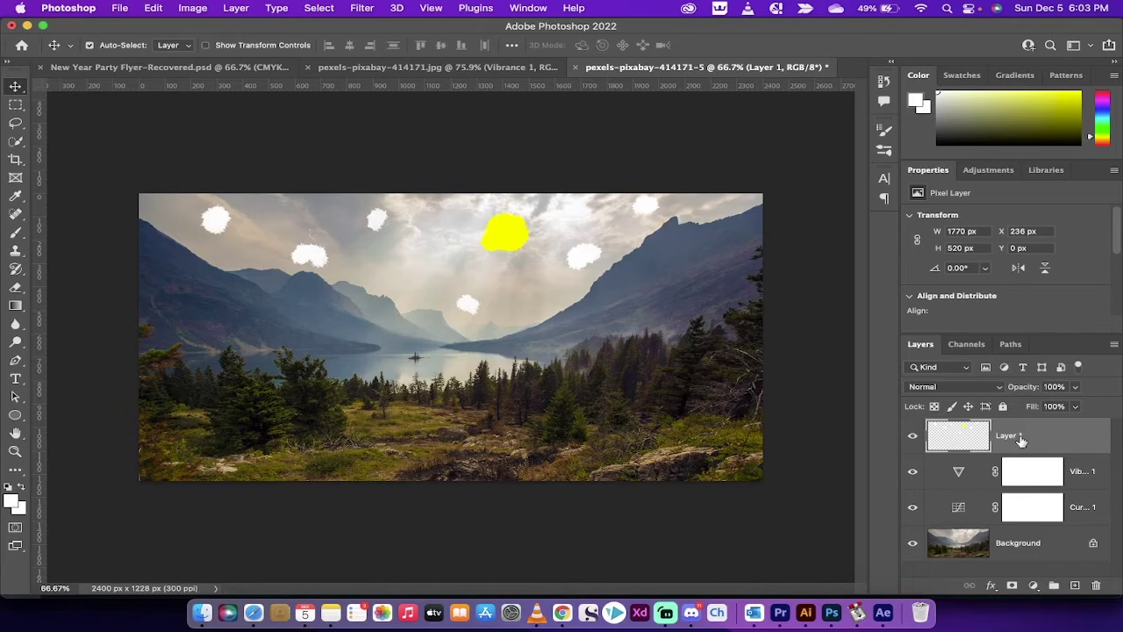
left_click(1027, 544, "shift")
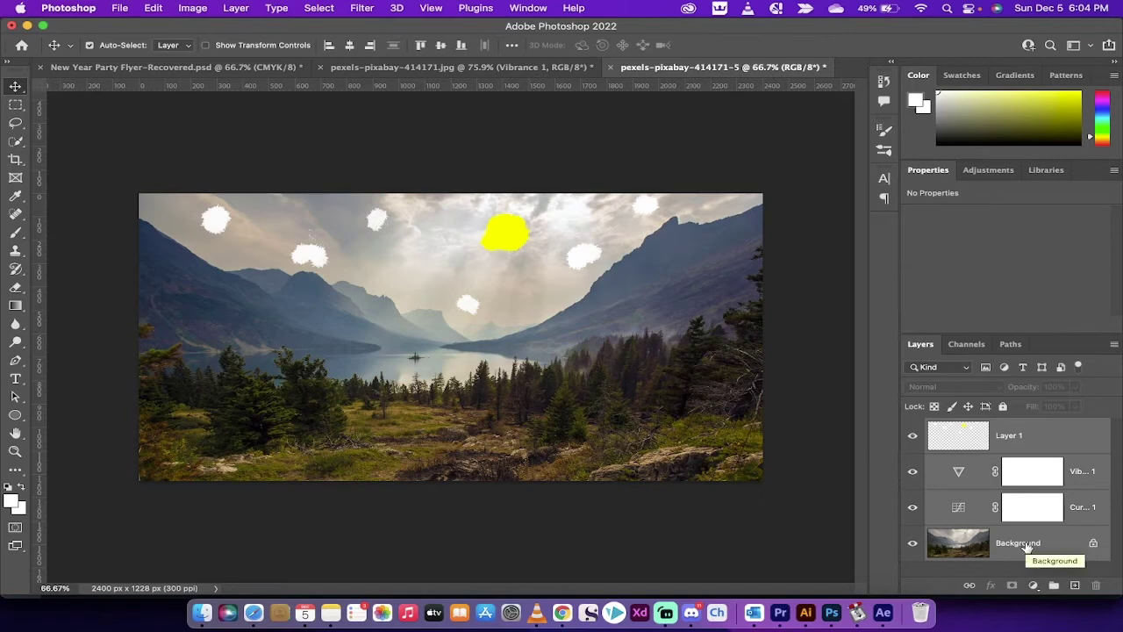
right_click(1027, 546)
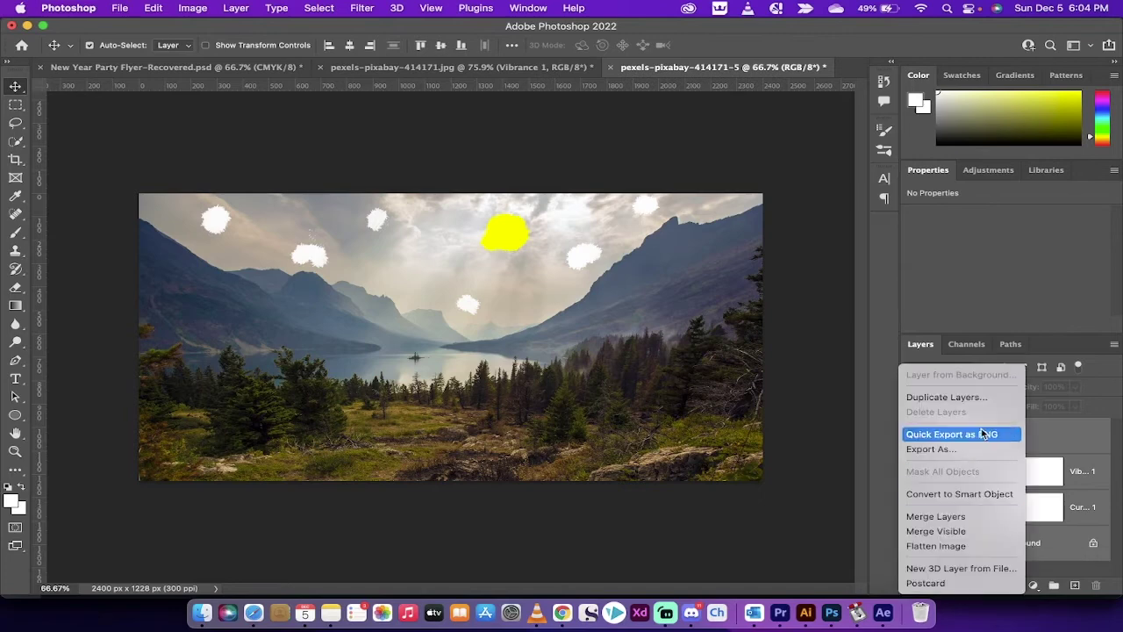
left_click(984, 494)
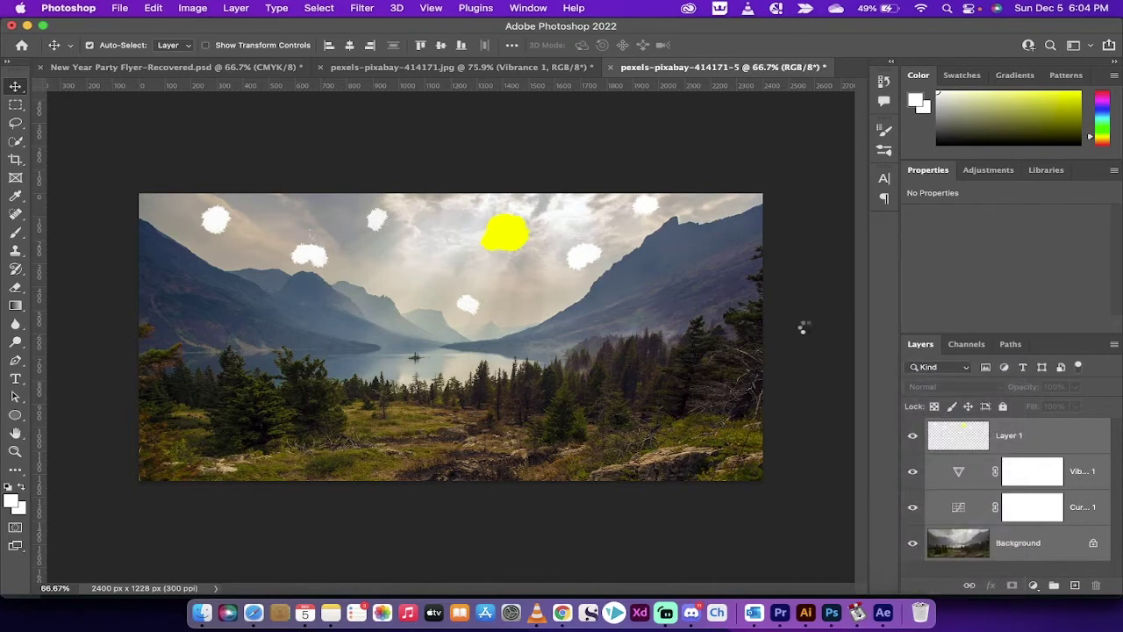
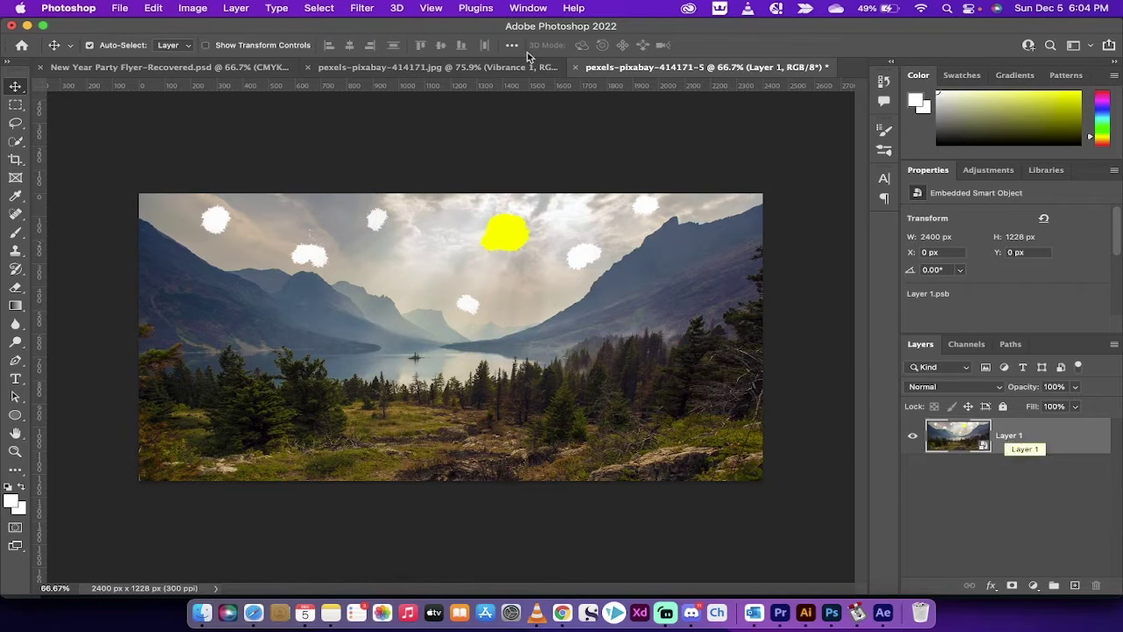
- Open the Filter Gallery for the smart object and try the Blocks texture on the Glass effect
left_click(362, 7)
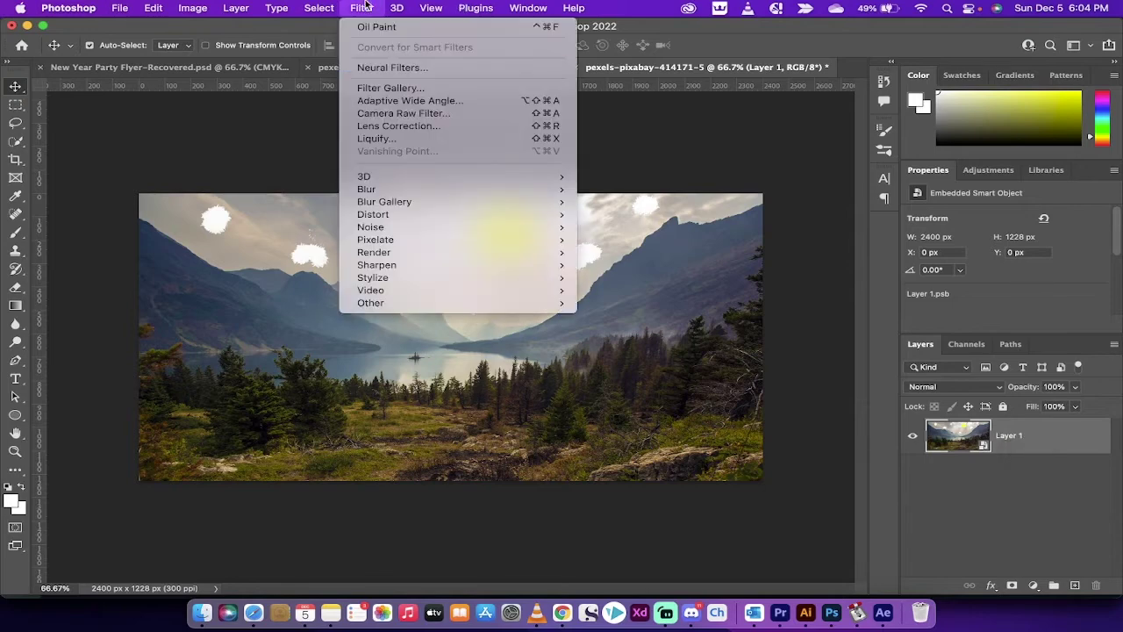
left_click(379, 91)
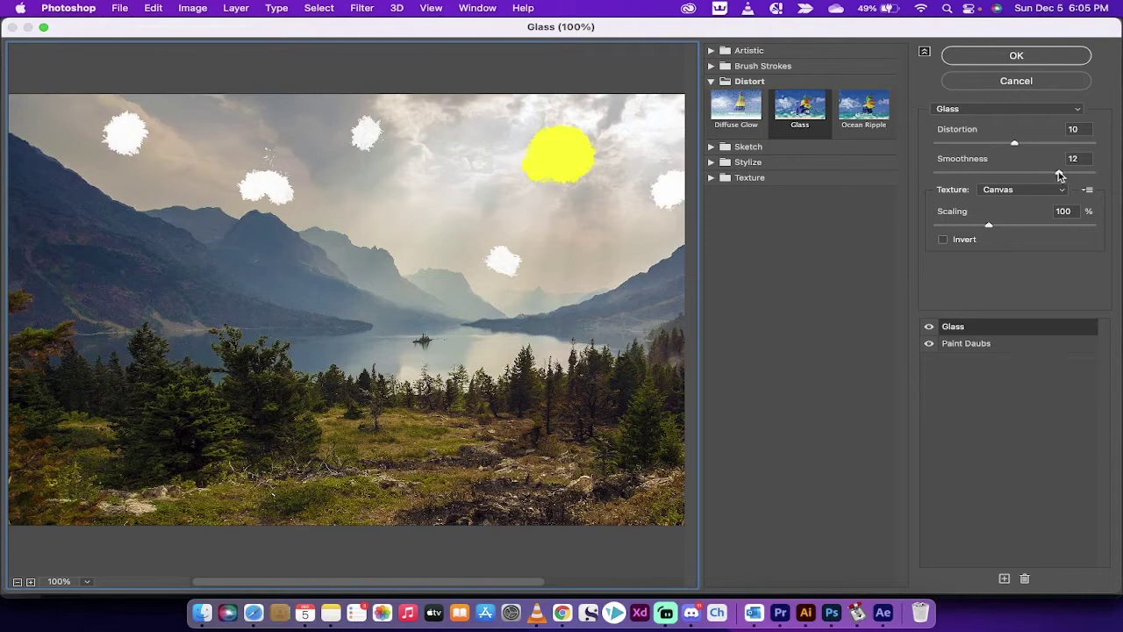
left_click(1019, 193)
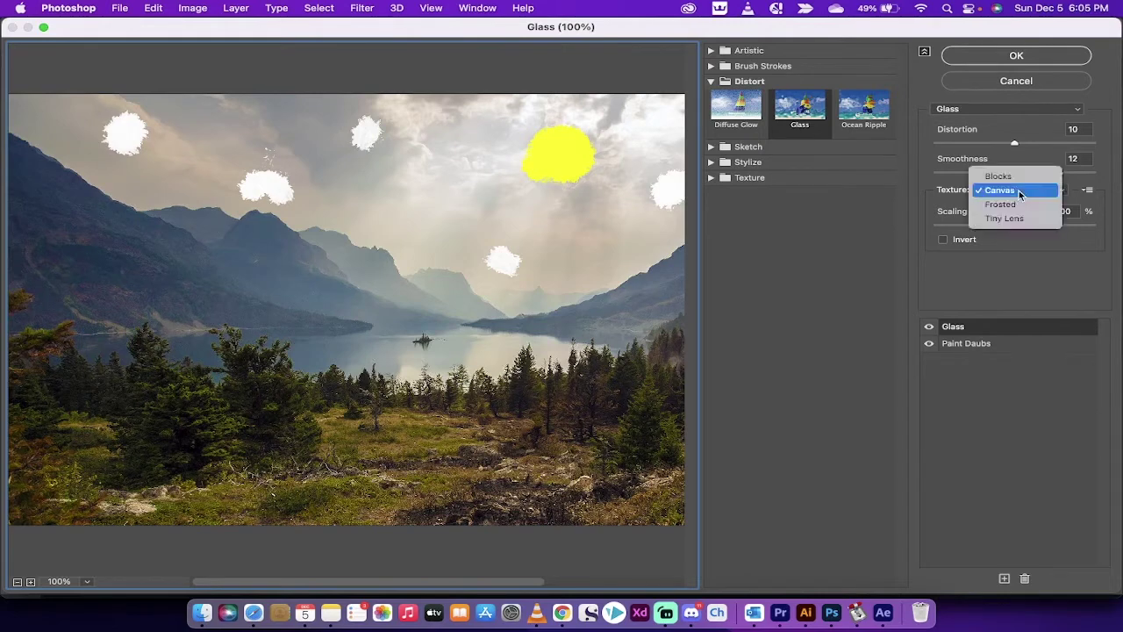
left_click(1010, 192)
left_click(1011, 189)
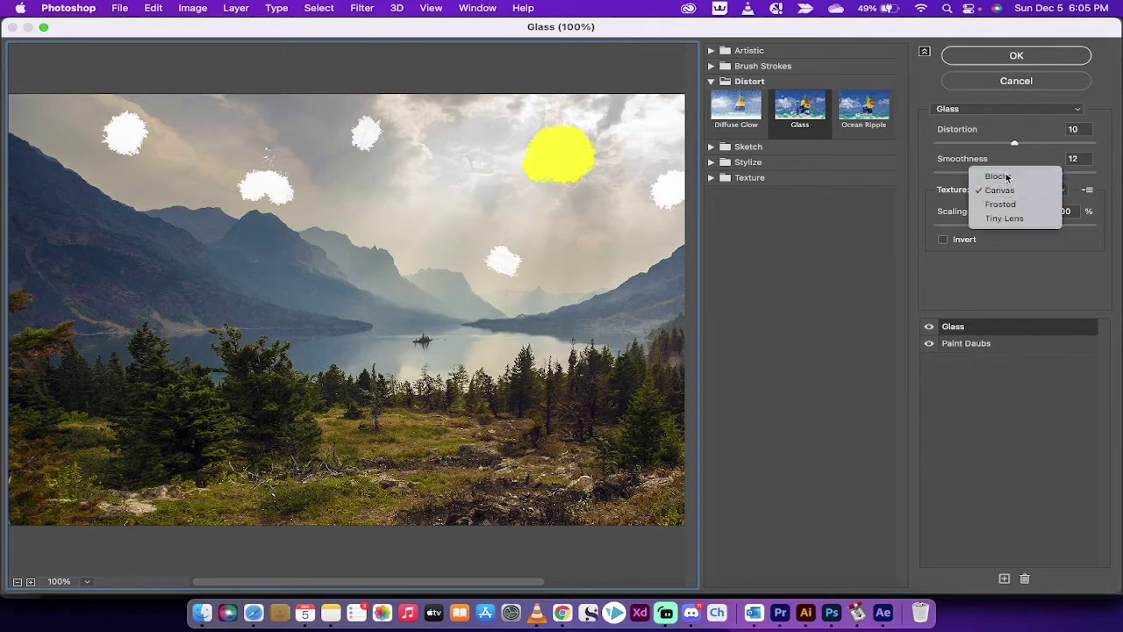
left_click(1006, 178)
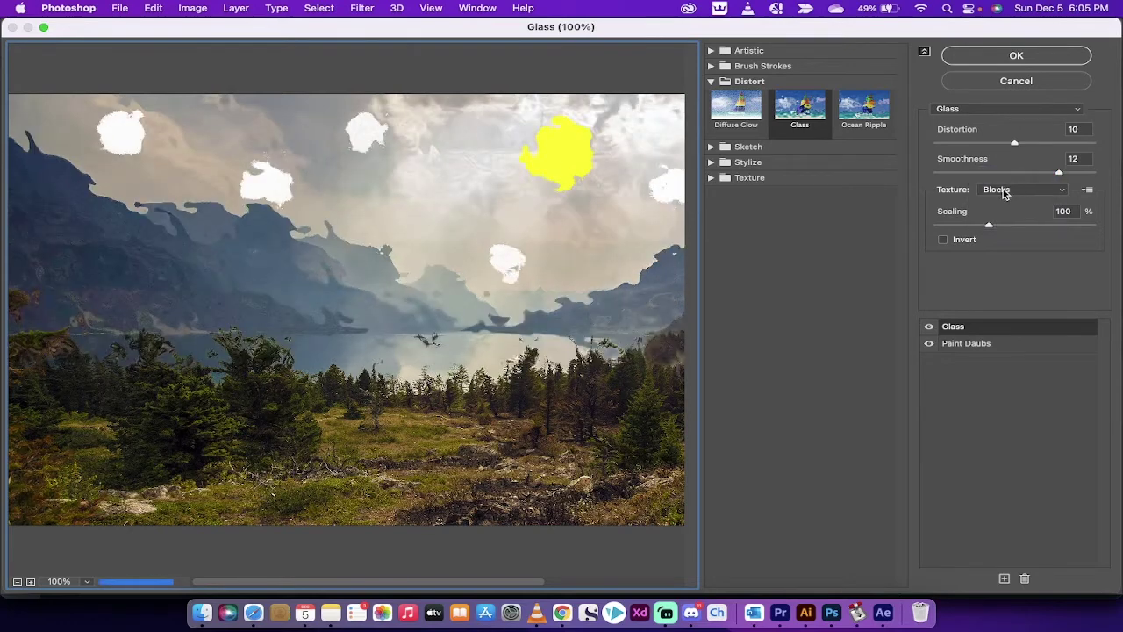
- Set the Glass texture back to Canvas and apply the Filter Gallery with distortion 10, smoothness 12 and scaling 100%
left_click(1007, 191)
left_click(1006, 190)
left_click(1007, 193)
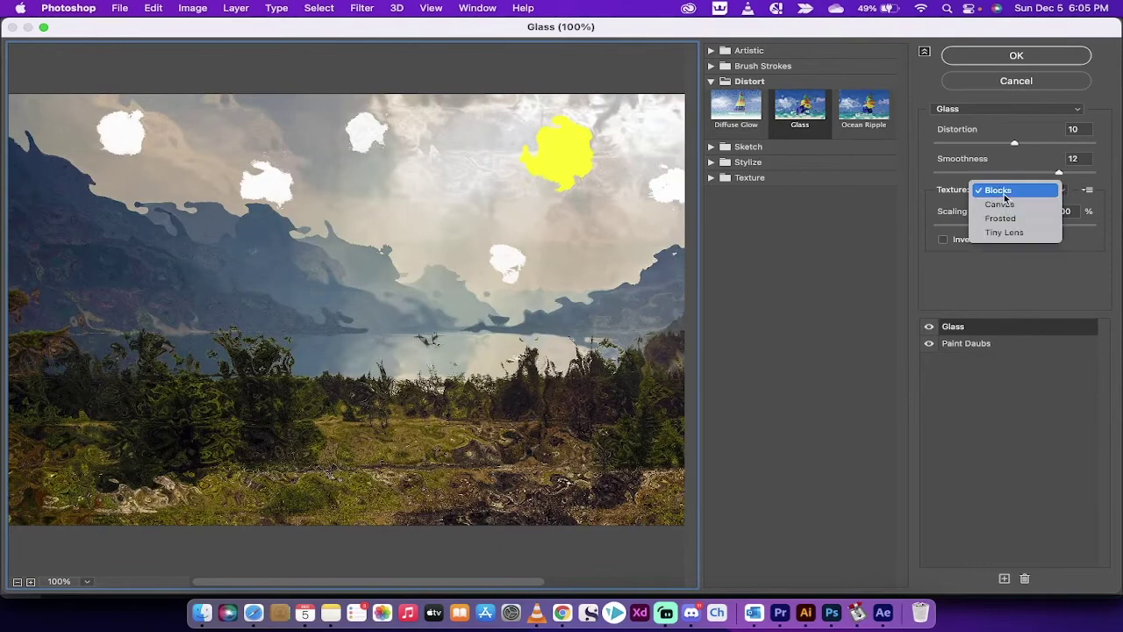
left_click(1005, 204)
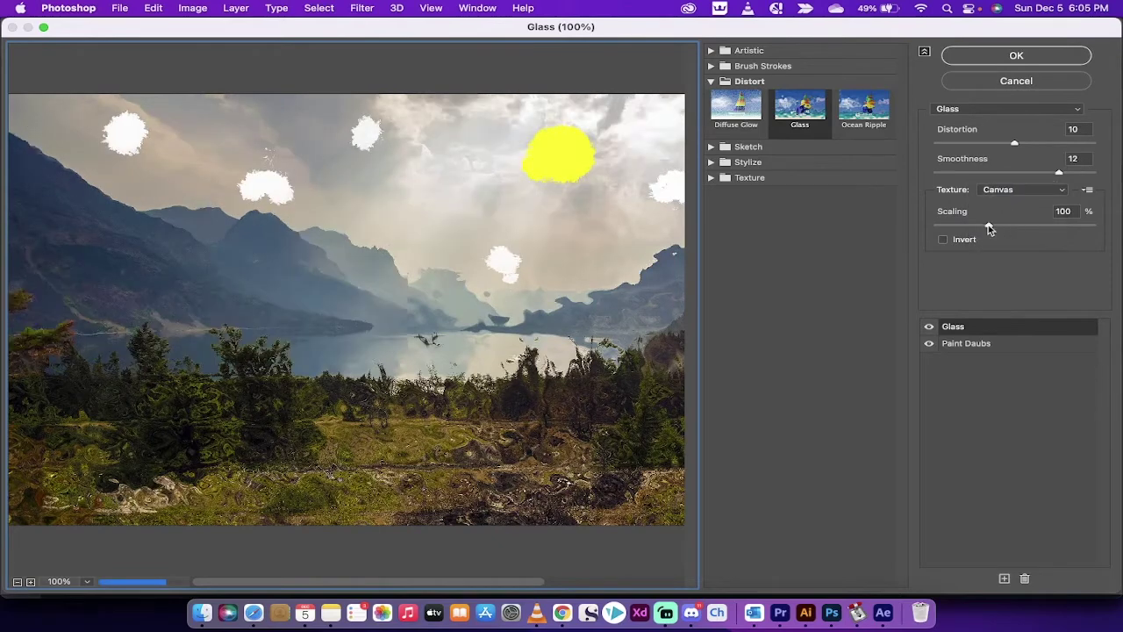
left_click(976, 58)
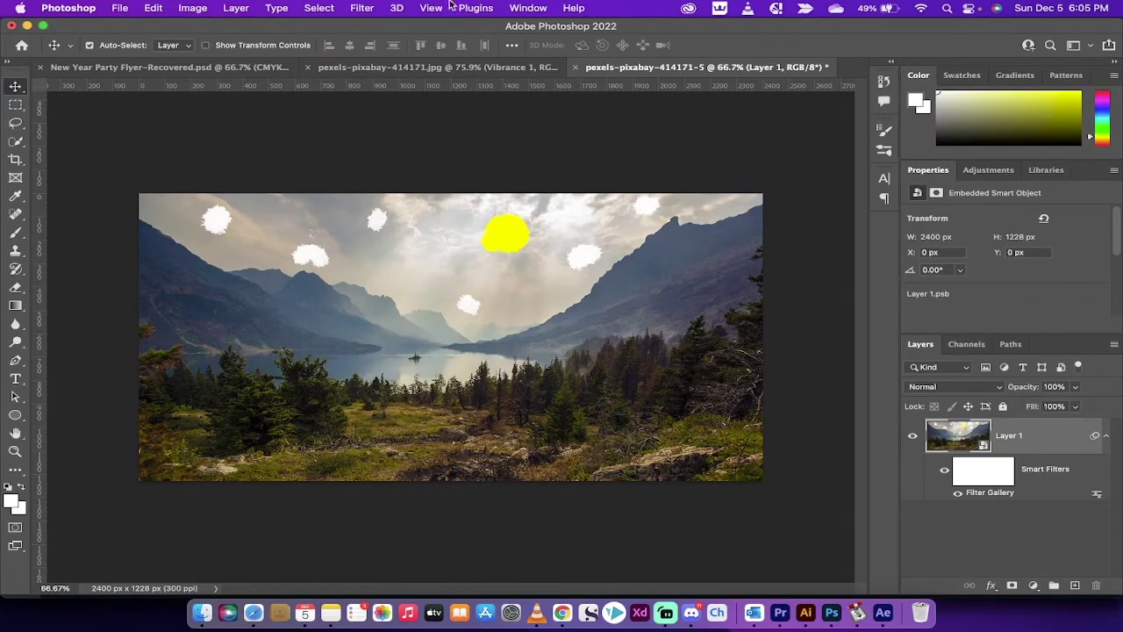
- Apply the Oil Paint filter with stylization 10, cleanliness 3.5, scale 5, bristle detail 10, lighting on and shine 1.2
left_click(363, 8)
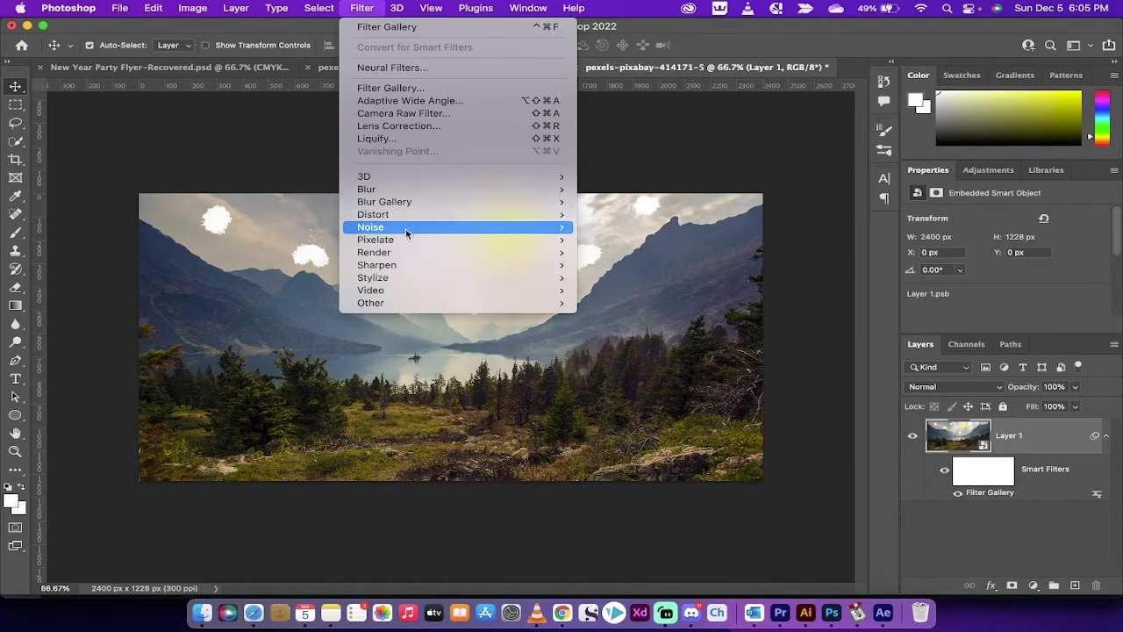
mouse_move(408, 278)
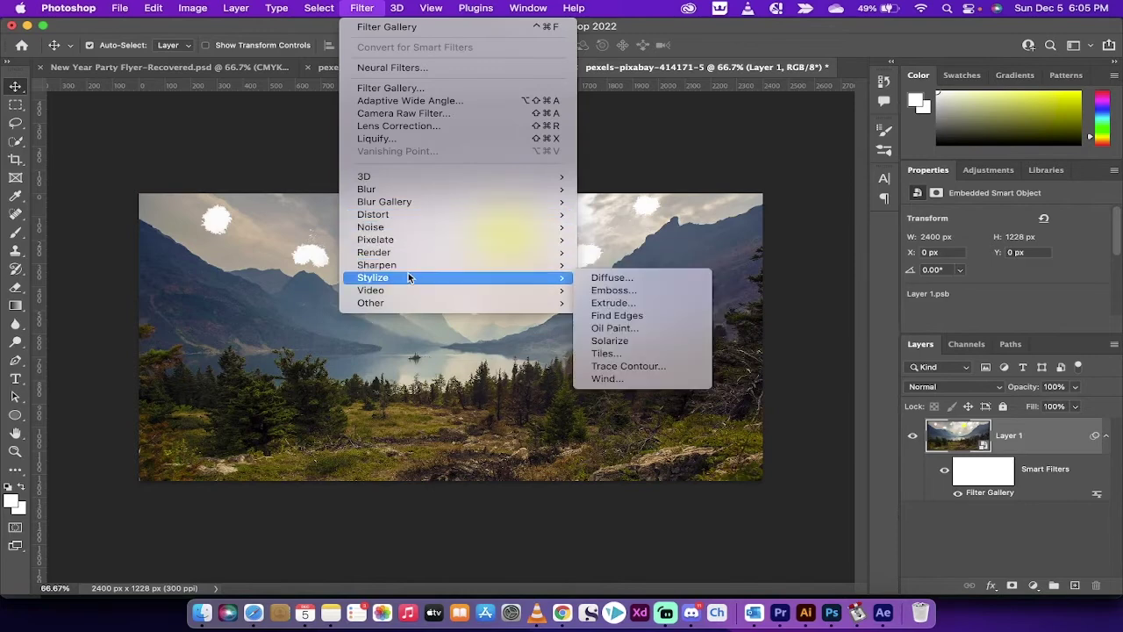
left_click(647, 326)
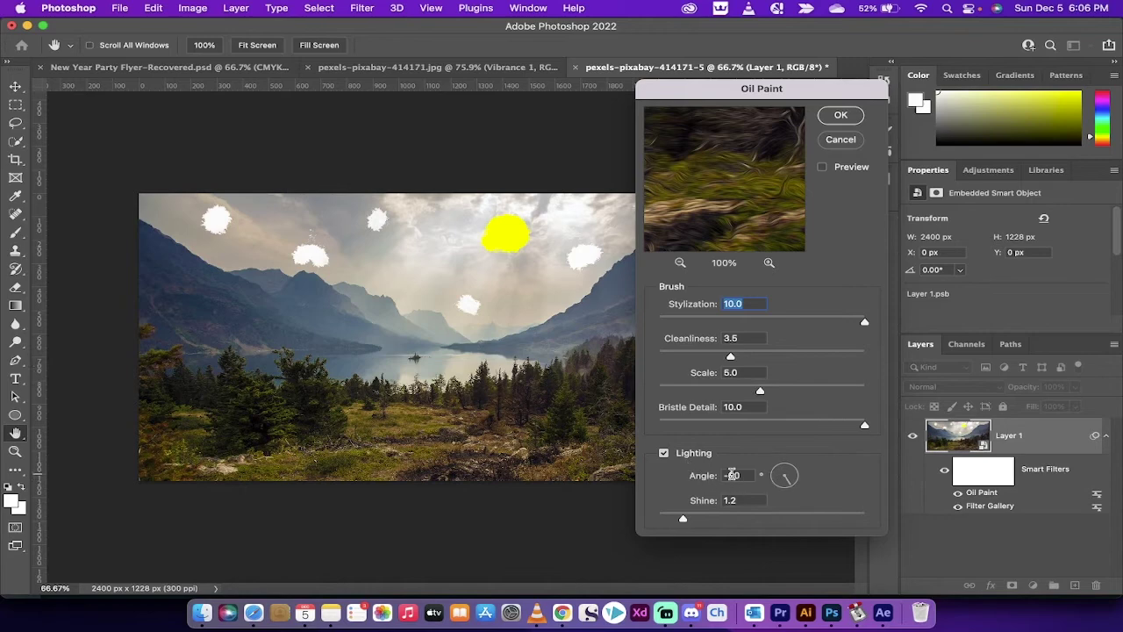
left_click(742, 500)
left_click(840, 116)
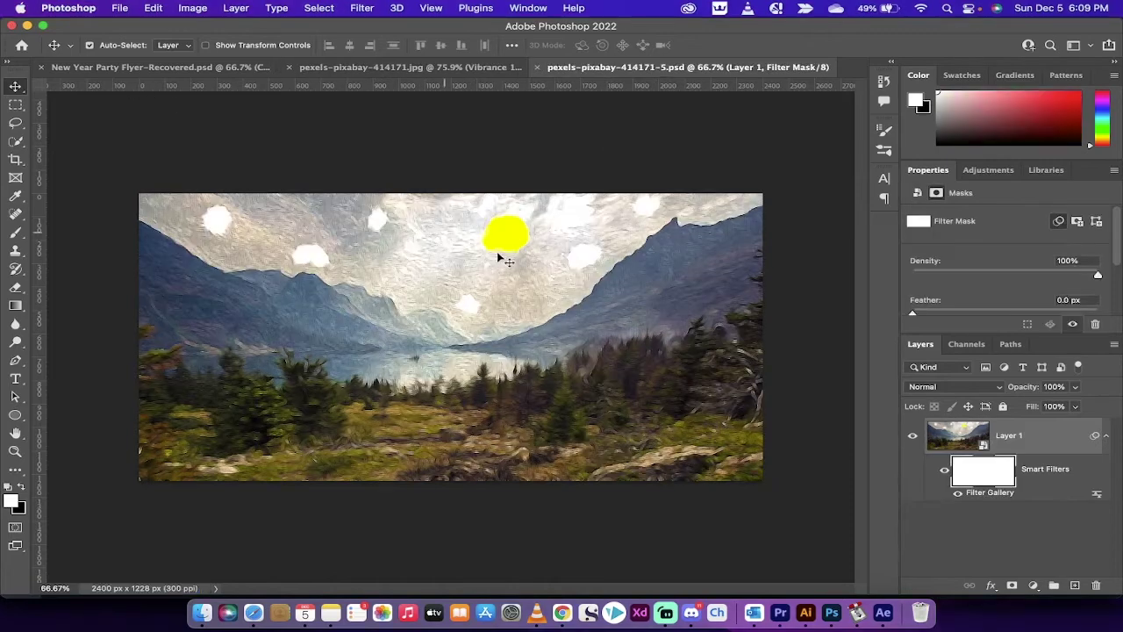
- With the smart filter mask active, select the yellow sun and the six white sky dabs using the Quick Selection tool
left_click(970, 473)
left_click(970, 474)
left_click(17, 142)
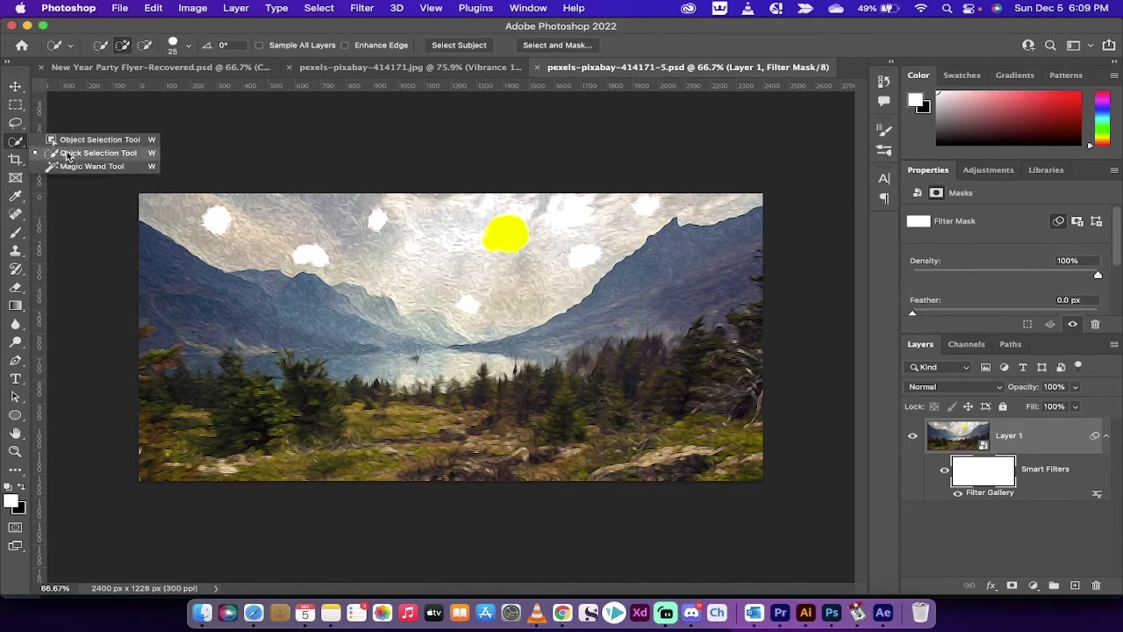
left_click(68, 155)
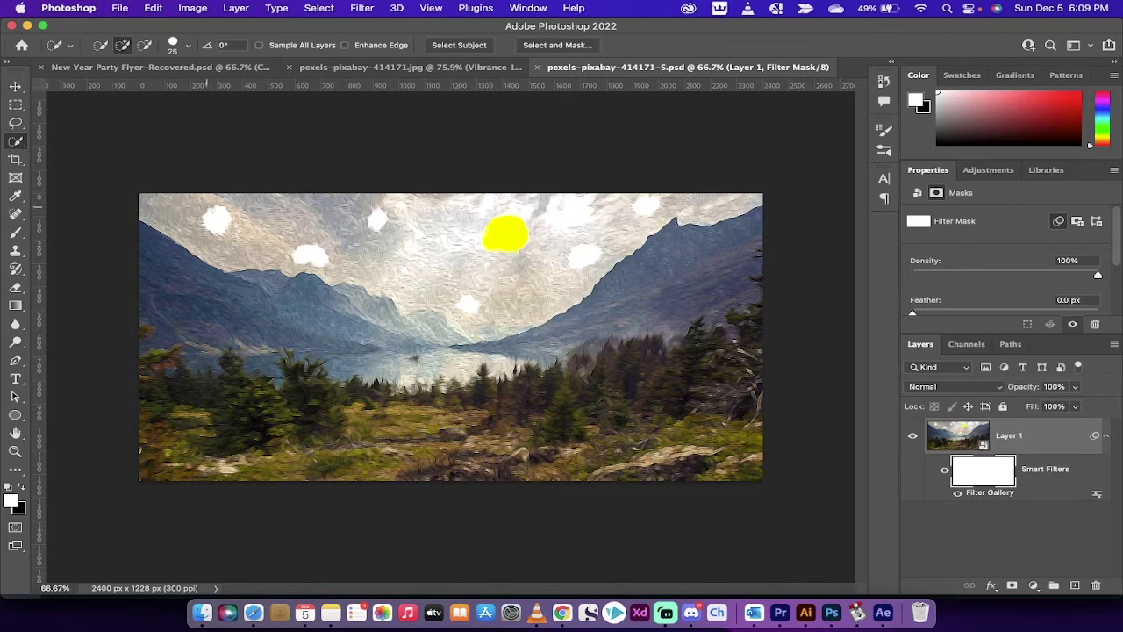
left_click(216, 219)
left_click(311, 254)
left_click(378, 221)
left_click(469, 304)
left_click(506, 235)
left_click(584, 253)
left_click(645, 205)
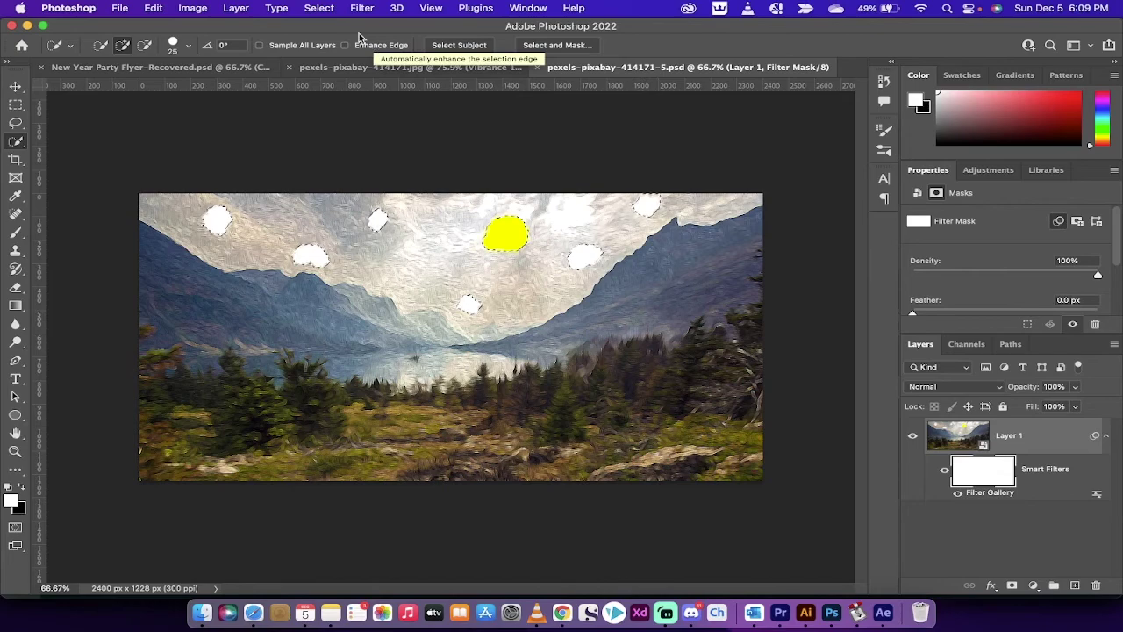
- Fill the selected sun and dabs with black on the filter mask, using Normal mode at 100% opacity
left_click(153, 7)
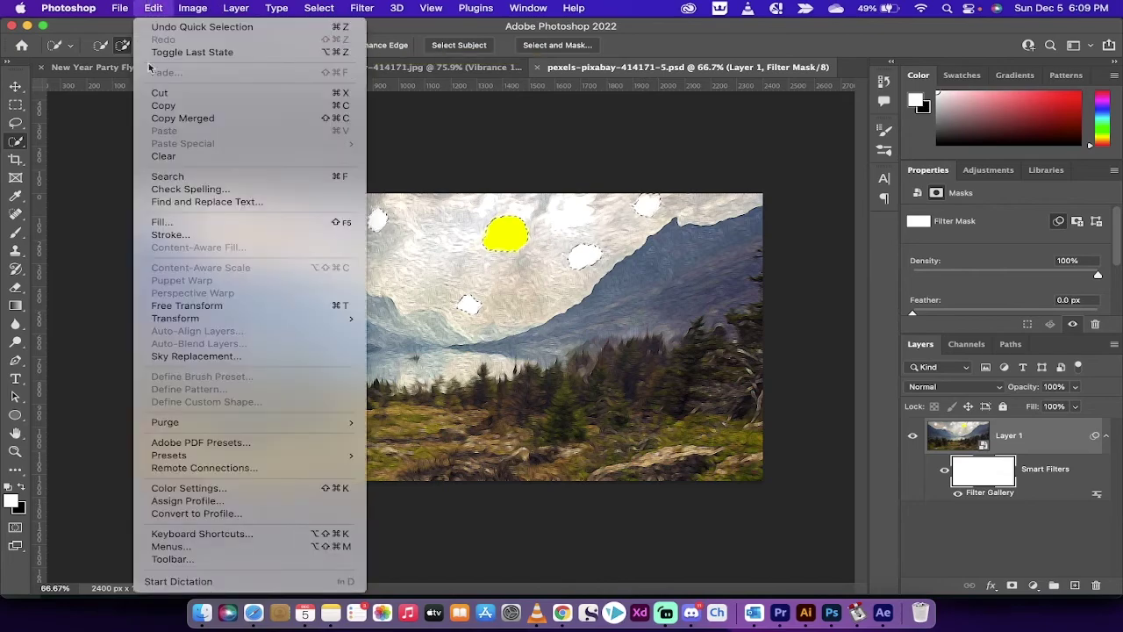
left_click(167, 223)
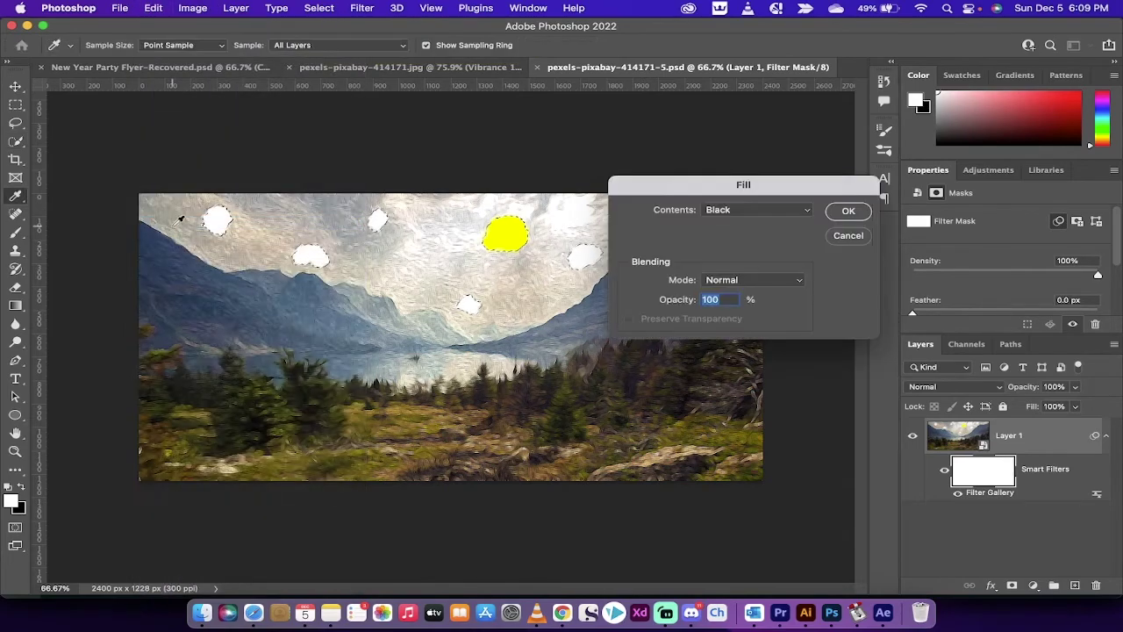
left_click(761, 209)
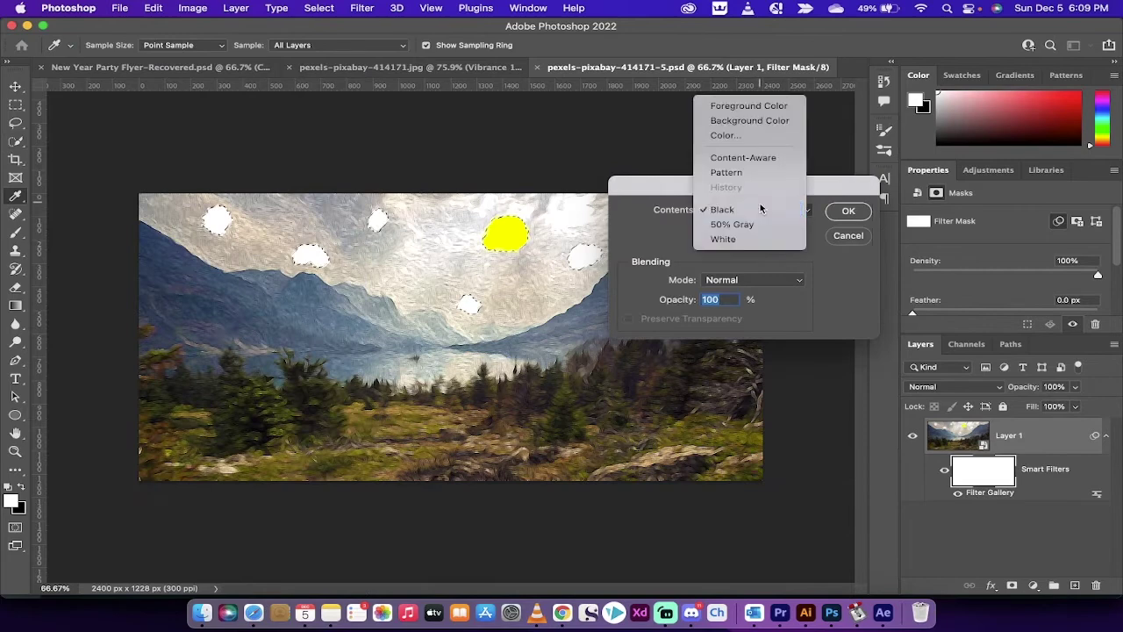
left_click(760, 209)
left_click(844, 212)
key("w")
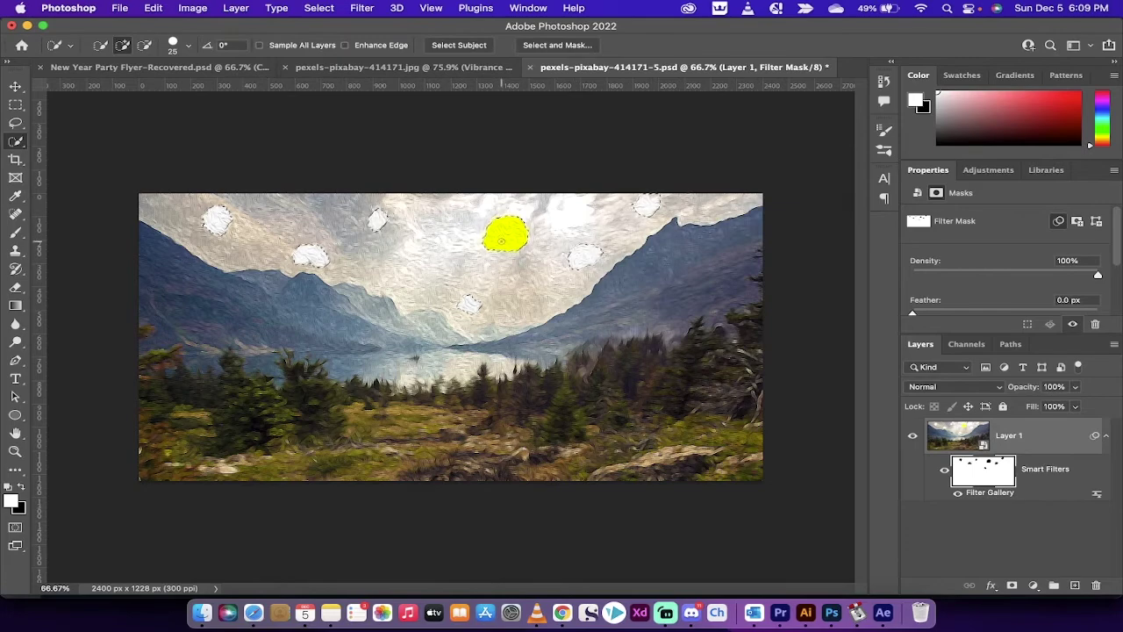
- Clear the selection around the yellow sun and the white sky dabs
key("super+equal")
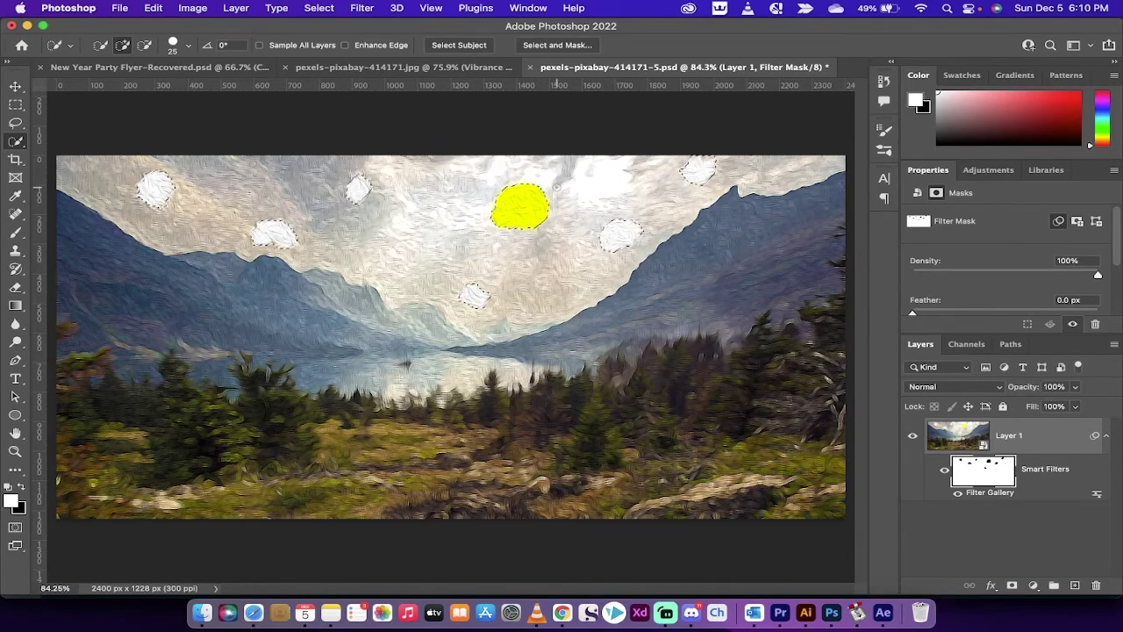
left_click(15, 86)
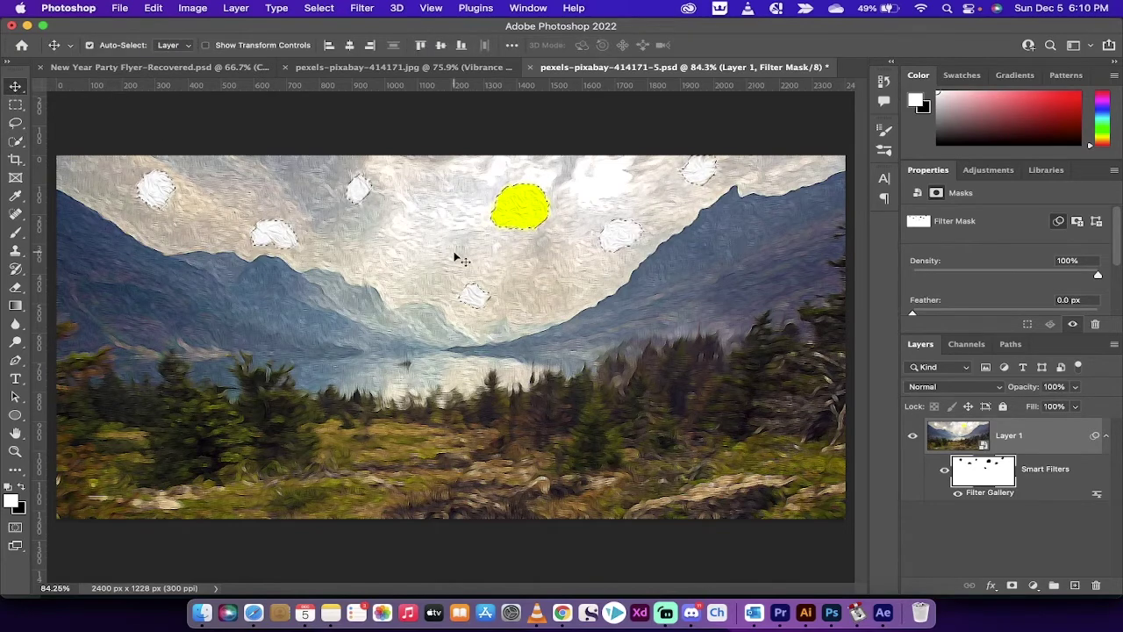
key("super+z")
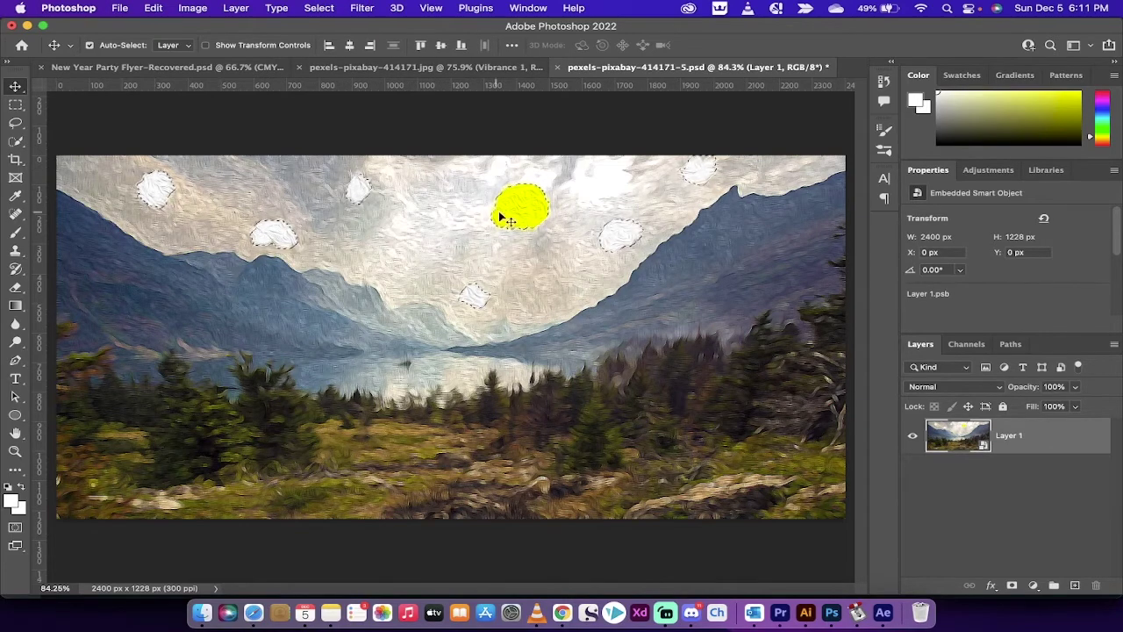
left_click(318, 8)
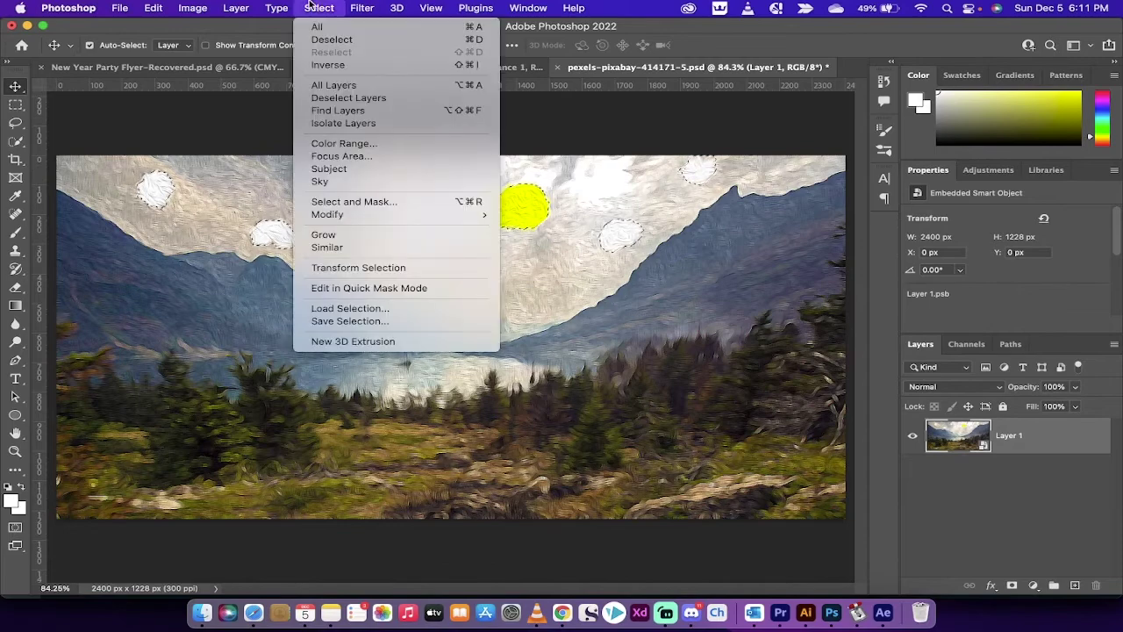
left_click(332, 39)
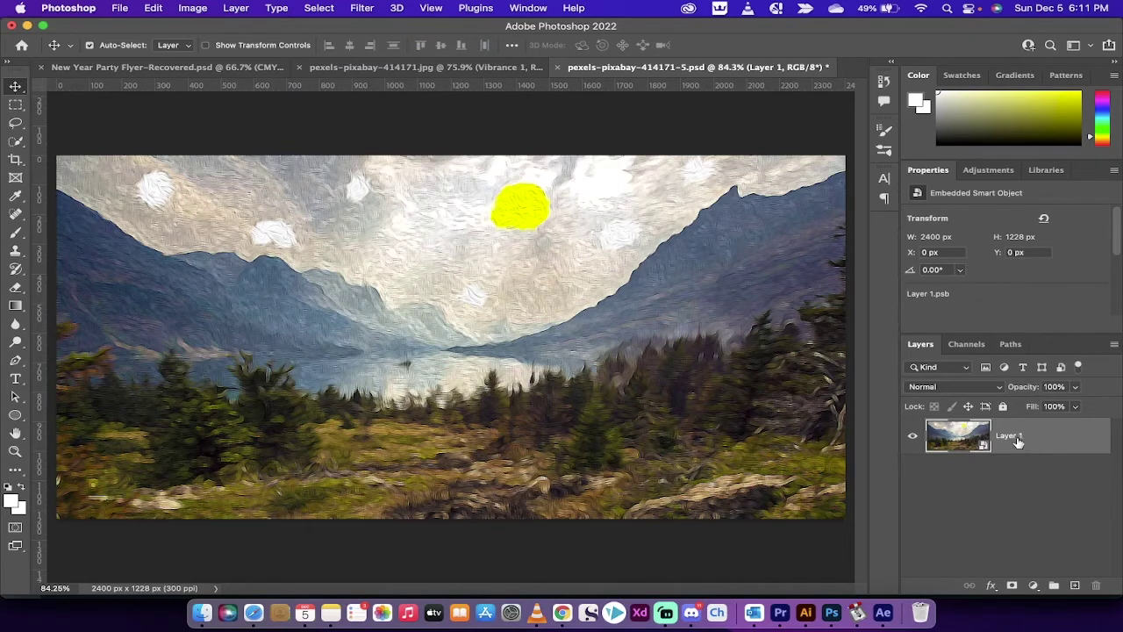
- Add a Vibrance adjustment layer above the painted image and set its vibrance to +100
left_click(983, 173)
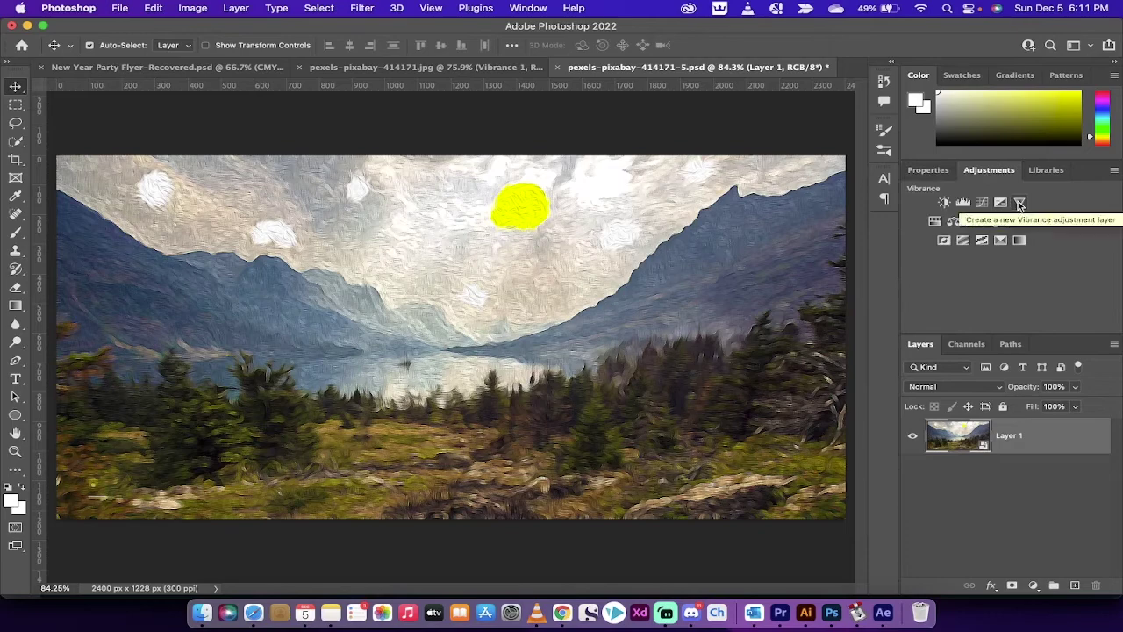
left_click(1019, 202)
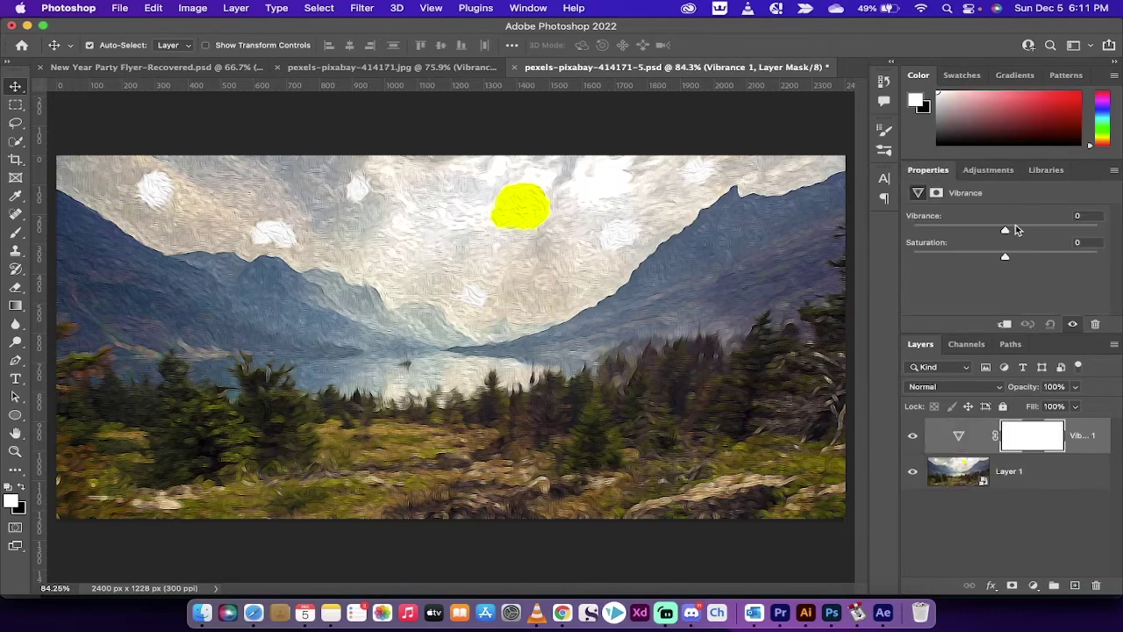
left_click_drag(1006, 230, 1113, 229)
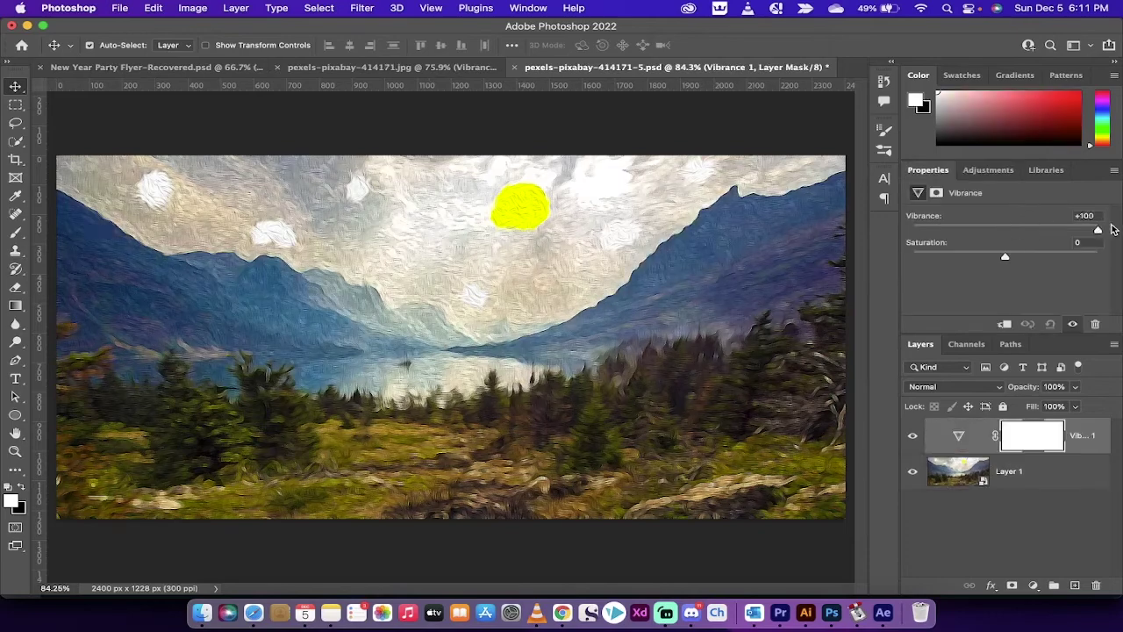
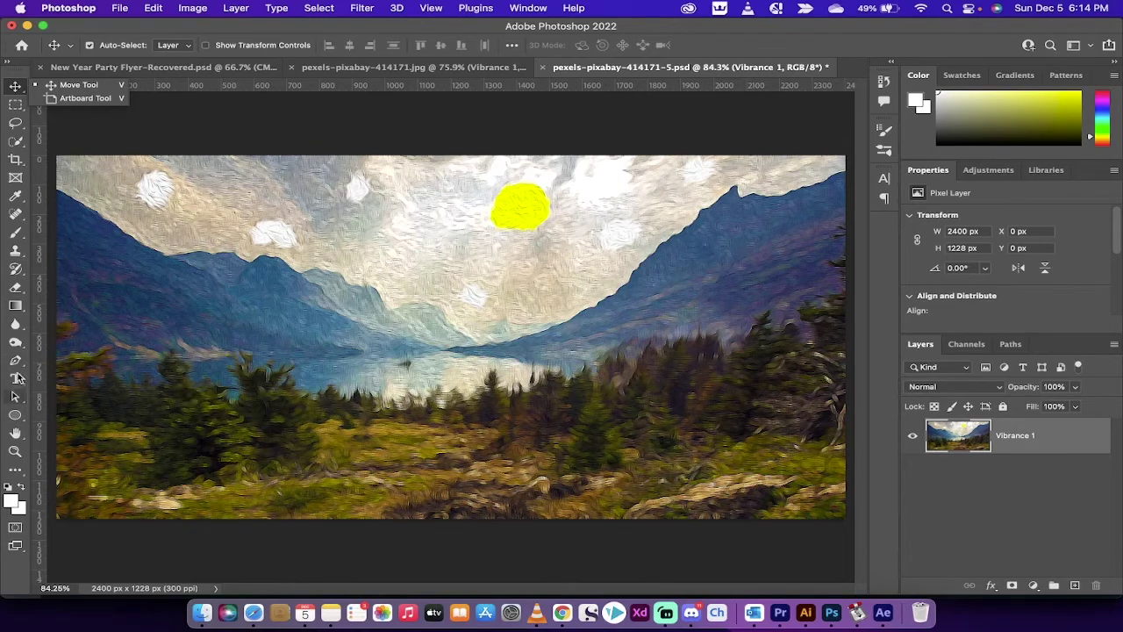
- Lighten the foreground trees and grass with the Dodge tool, using an 800 px brush, Midtones range and 40% exposure
left_click(15, 342)
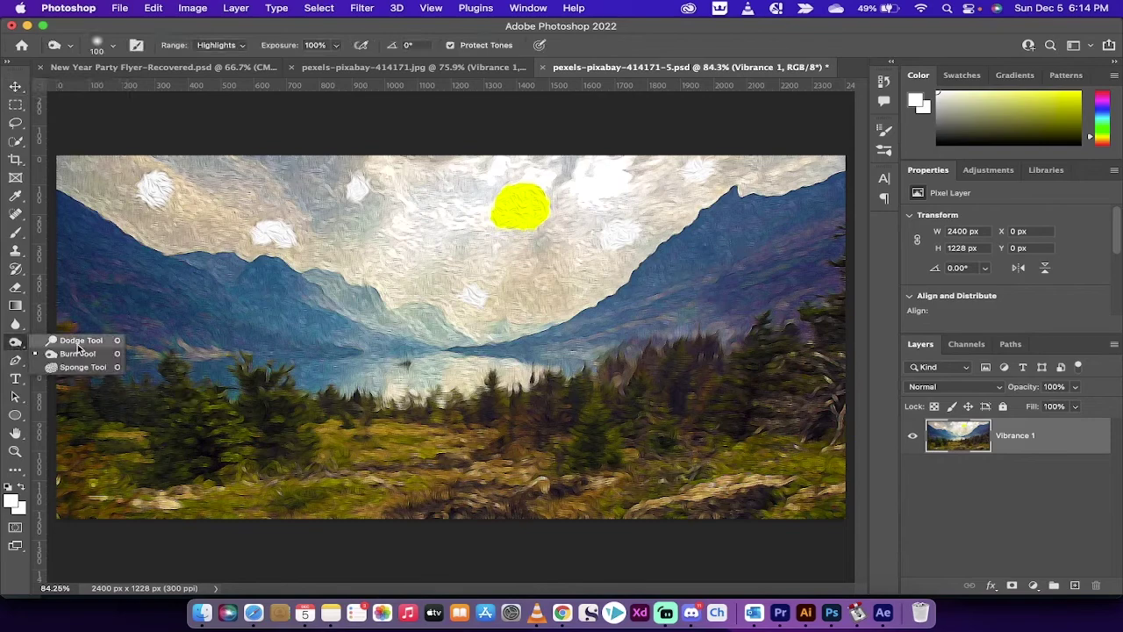
left_click(79, 341)
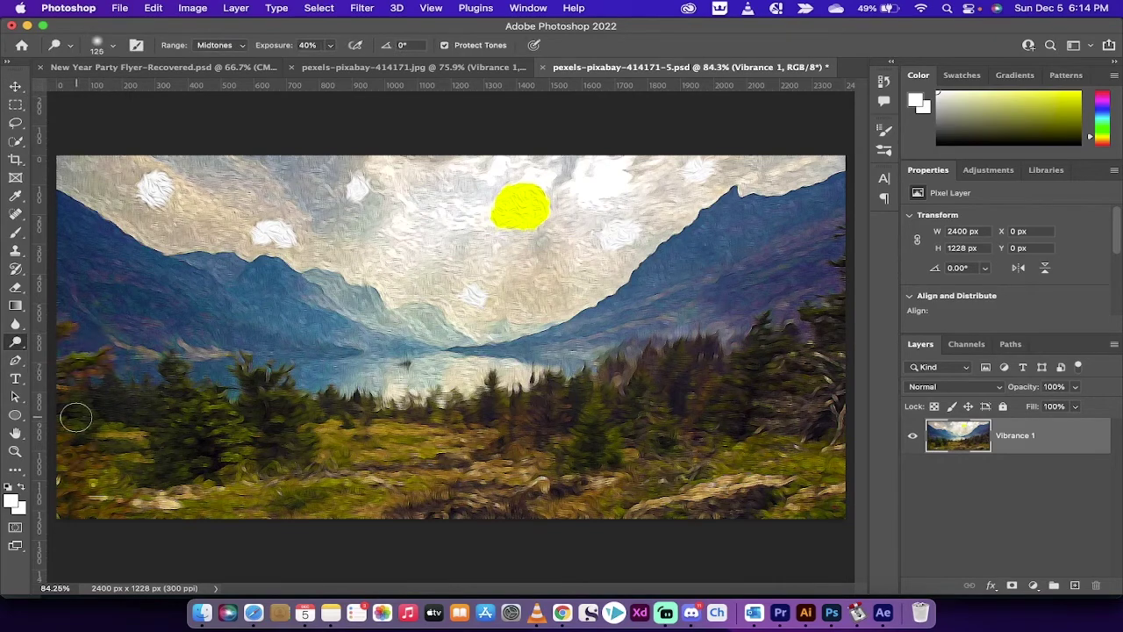
key("bracketright")
key("bracketright")
key("bracketright")
key("bracketright")
key("bracketright")
key("bracketright")
key("bracketright")
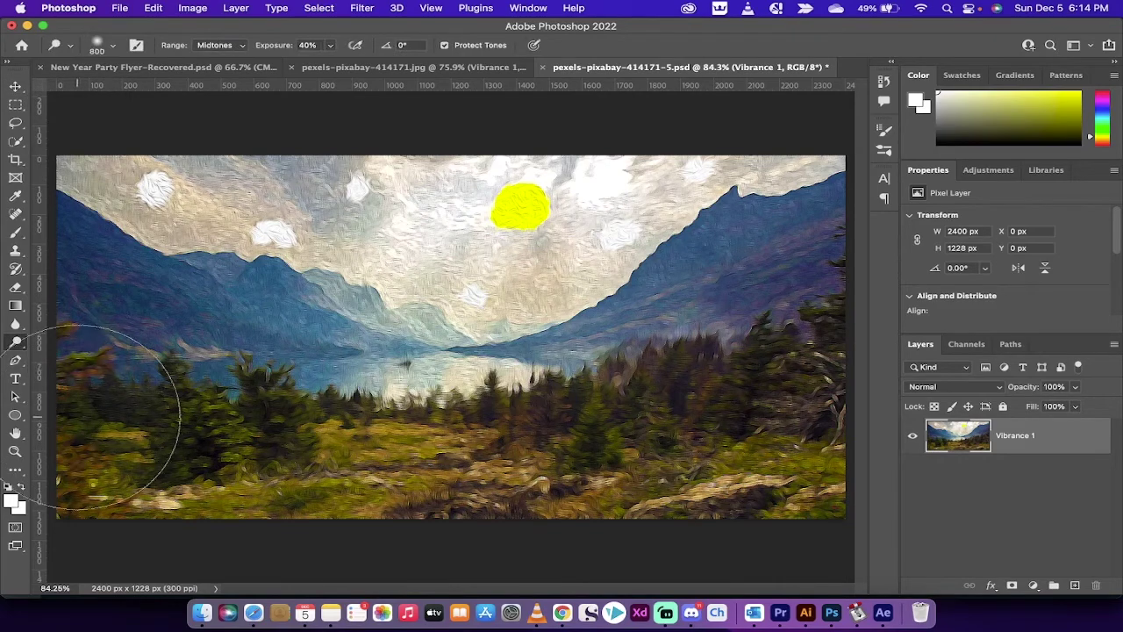
left_click(330, 46)
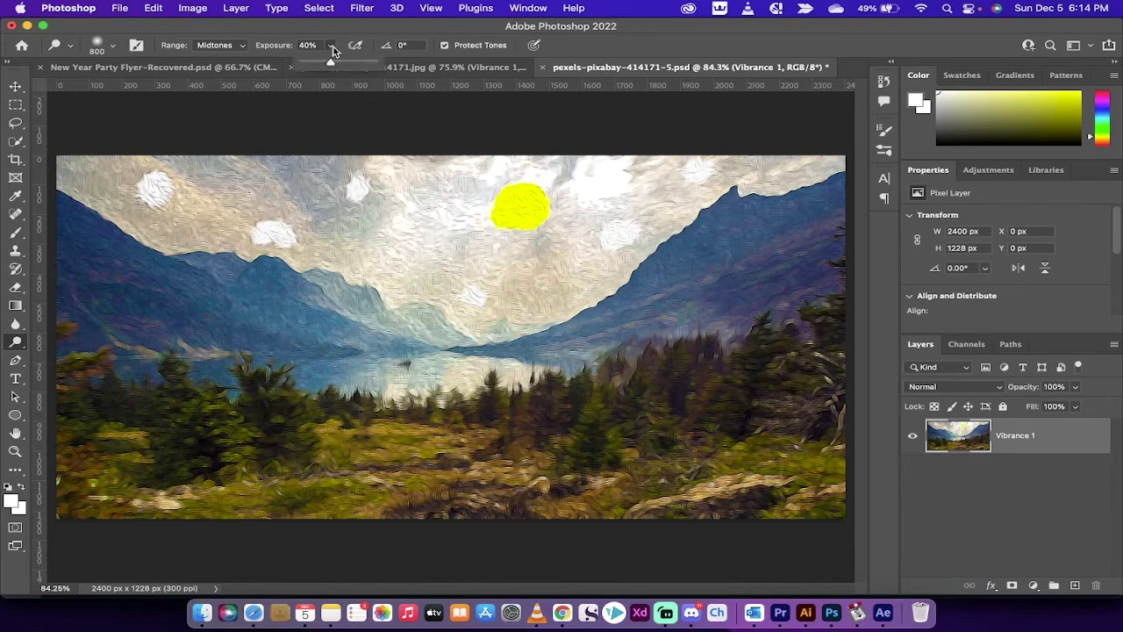
left_click(331, 46)
left_click(241, 49)
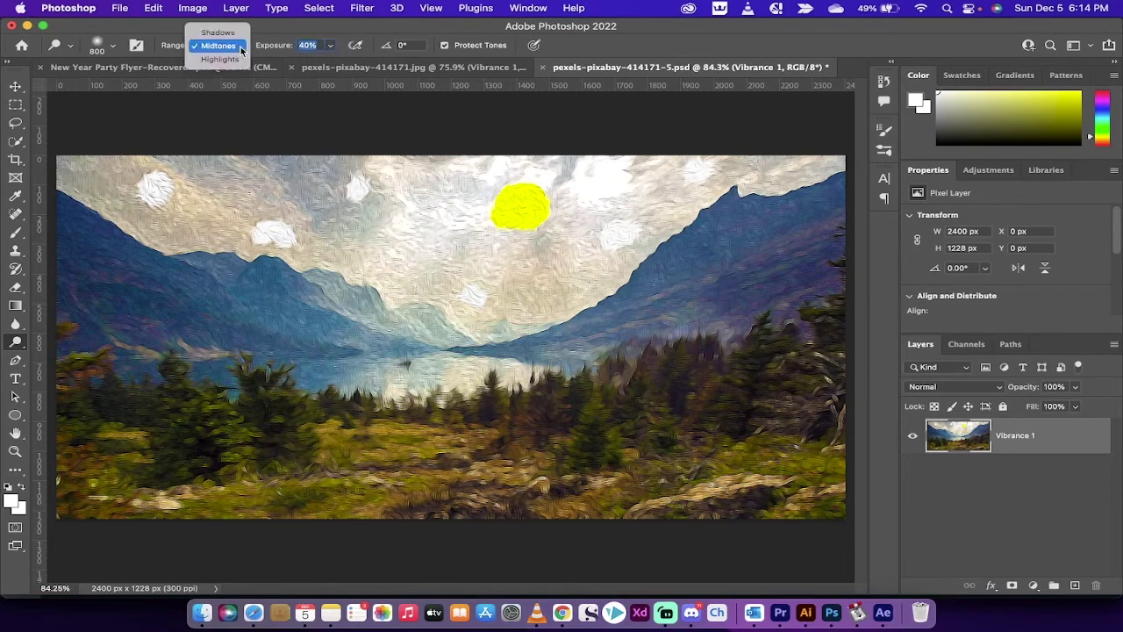
left_click(239, 47)
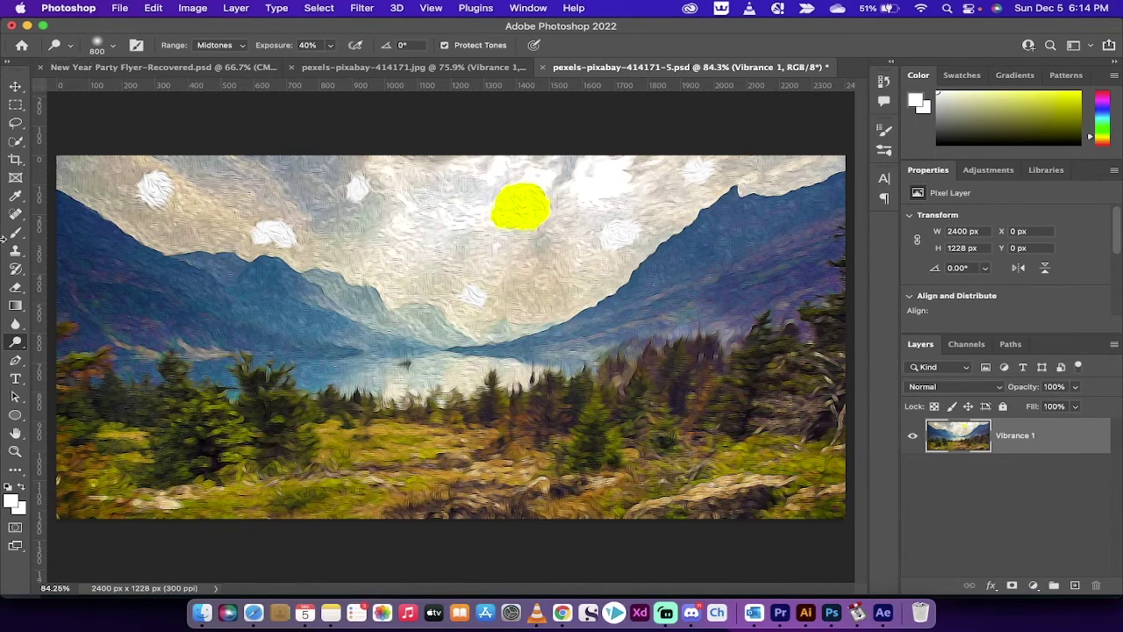
- Darken the sky highlights around the sun with the Burn tool at 500 px and 100% exposure, undoing the last strokes
right_click(14, 341)
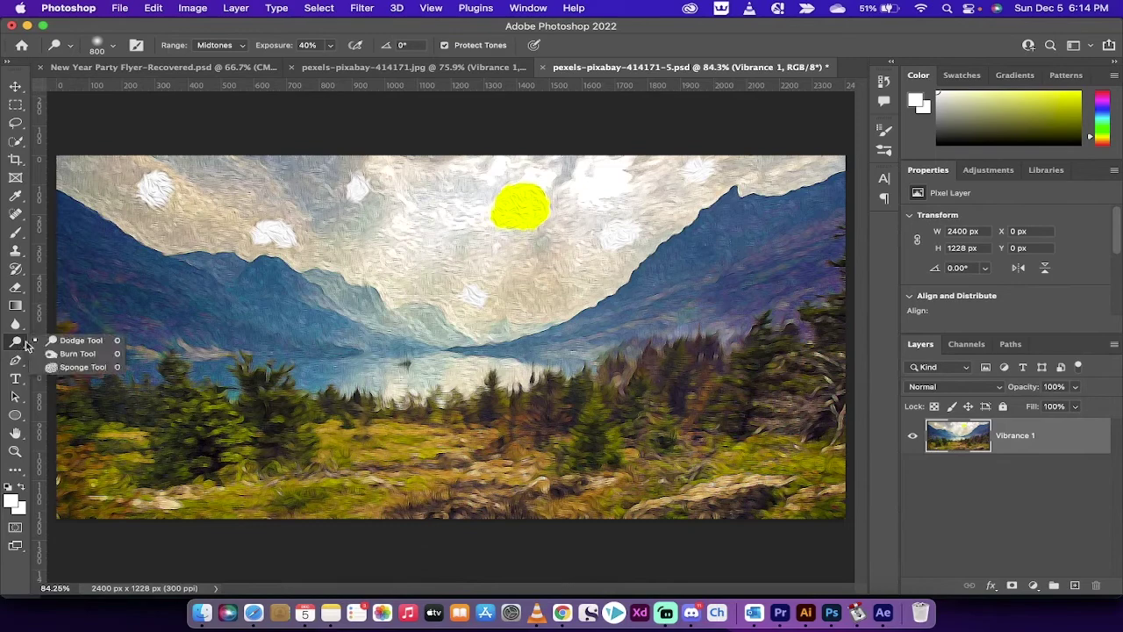
left_click(70, 354)
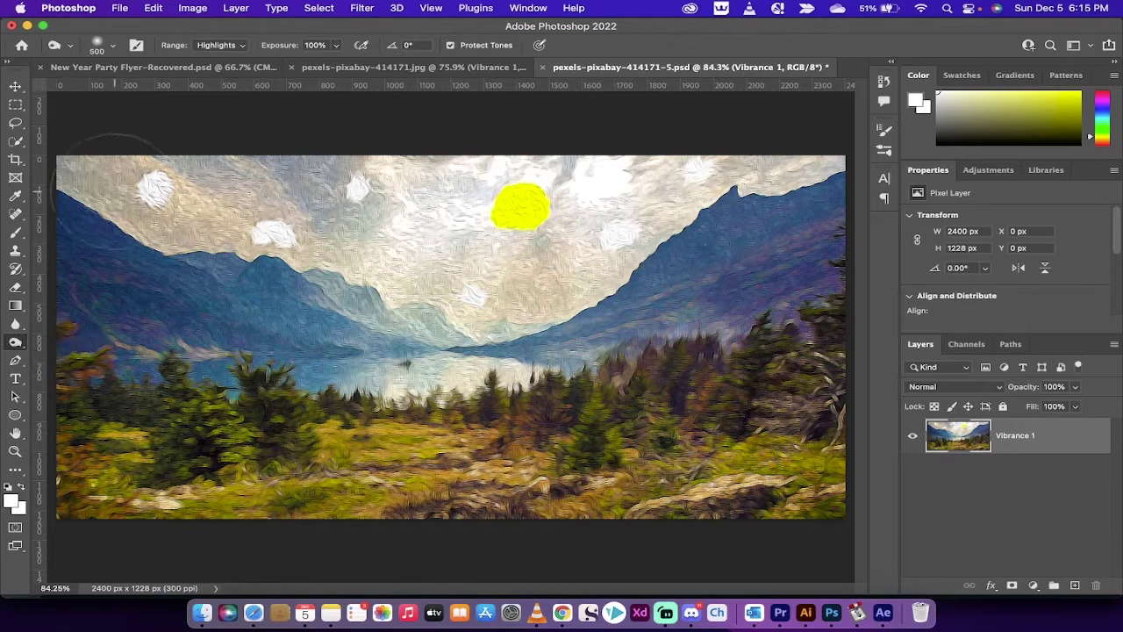
left_click(230, 47)
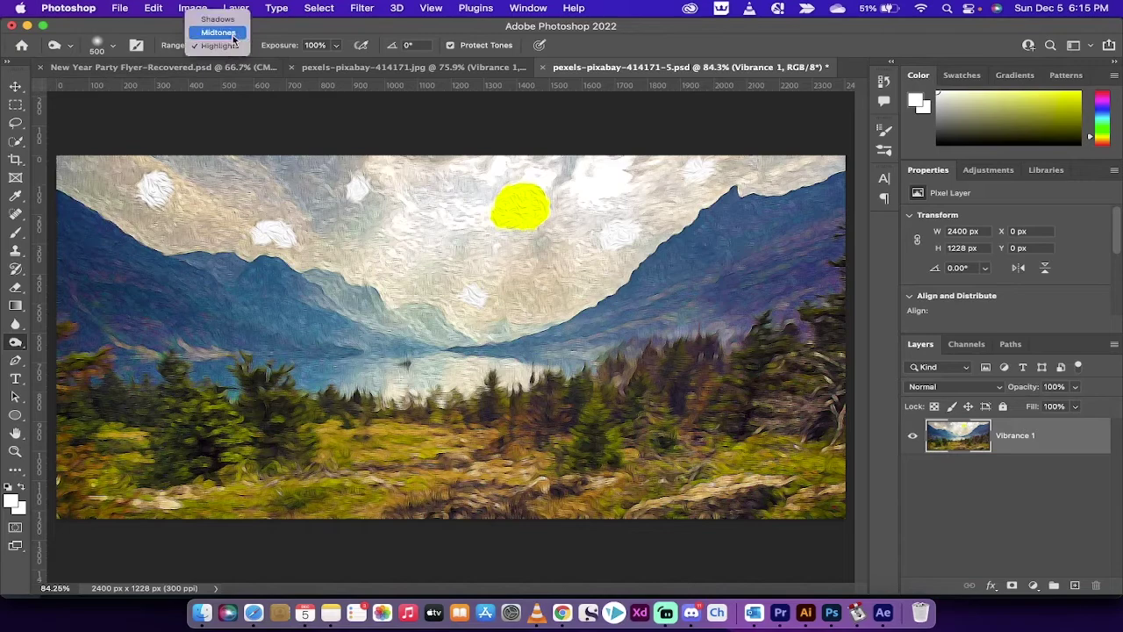
left_click(219, 45)
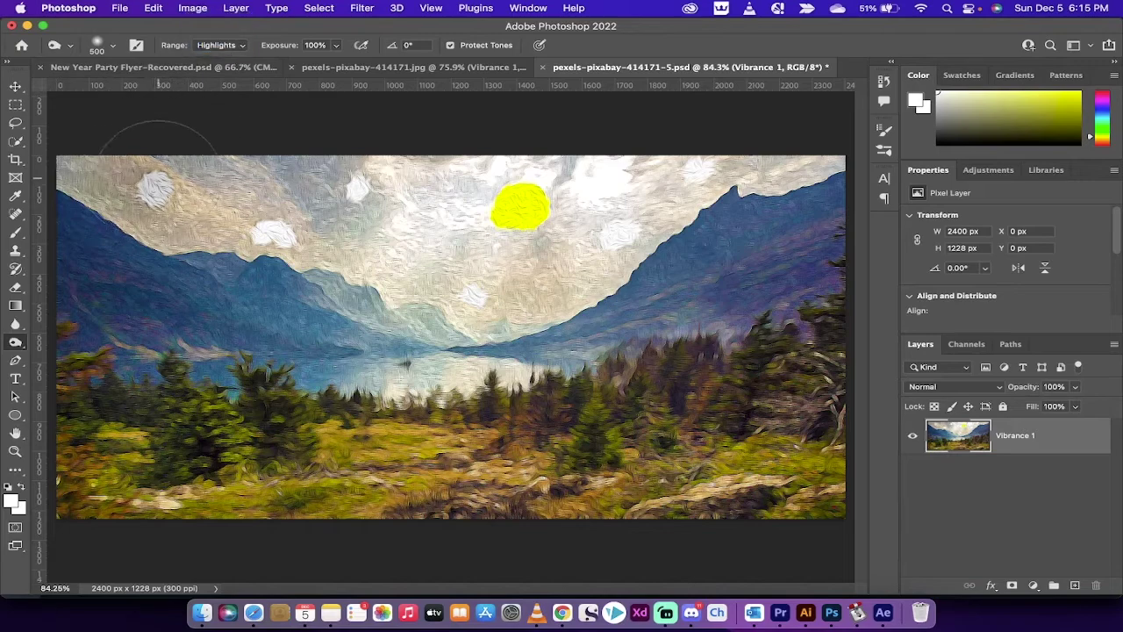
left_click(504, 198)
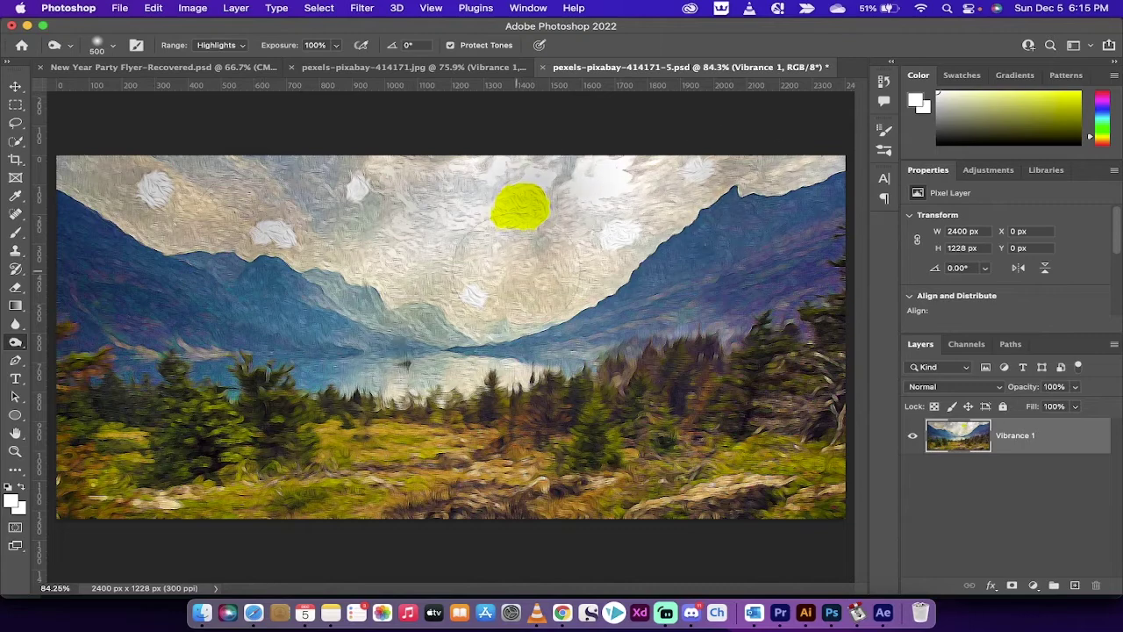
key("super+z")
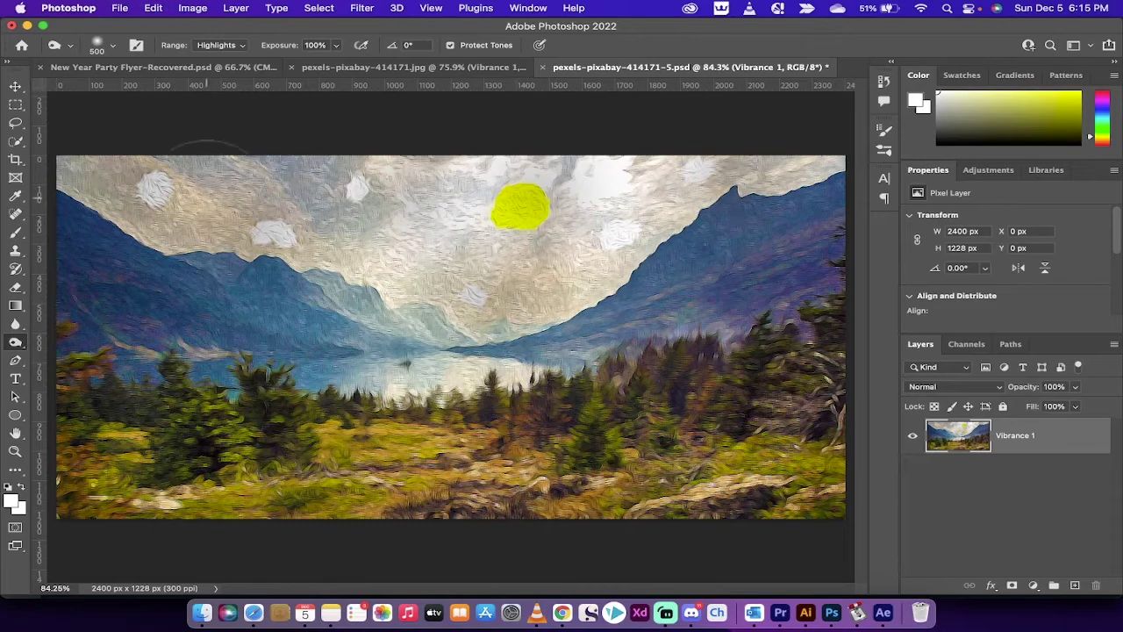
key("super+z")
- Set the Burn tool's exposure to 40% for the sky highlights
left_click(336, 45)
left_click_drag(331, 63, 292, 59)
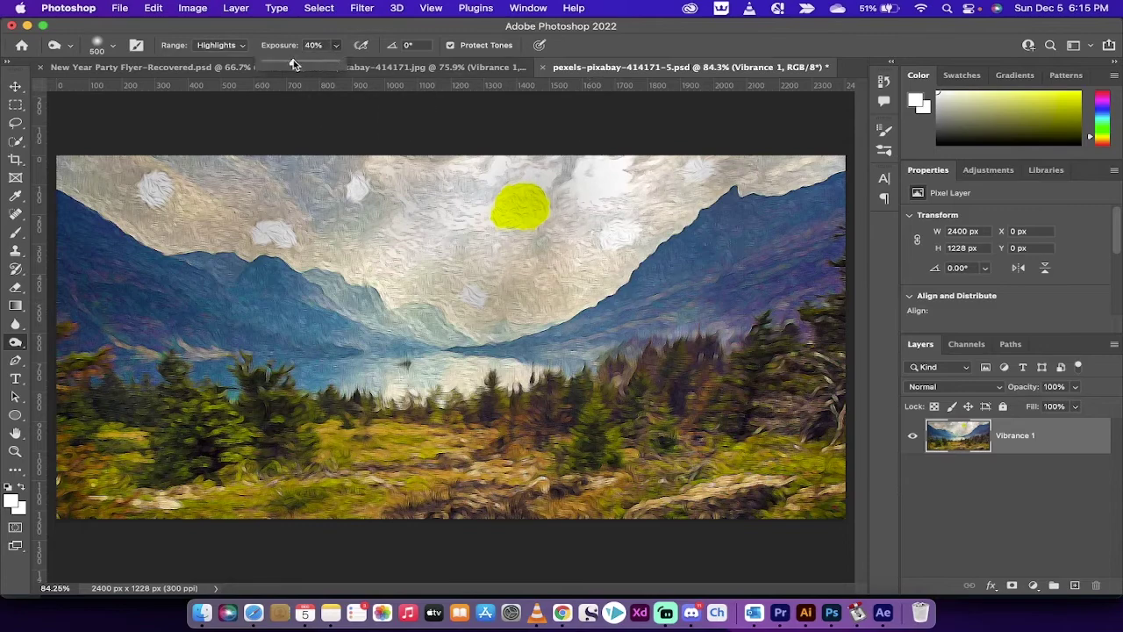
left_click(337, 45)
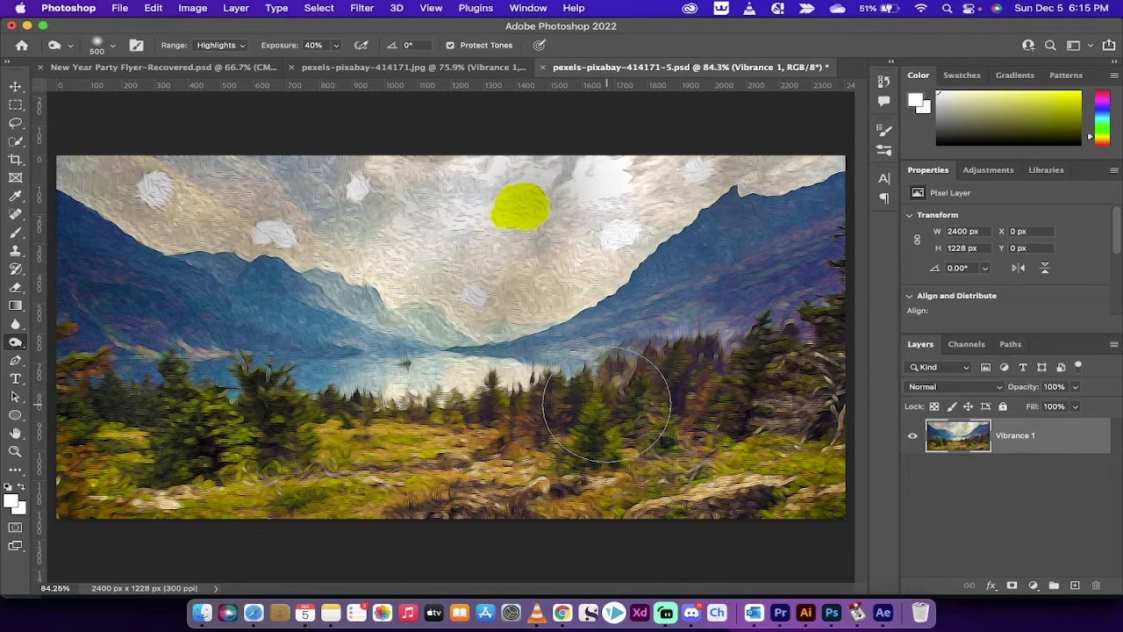
key("v")
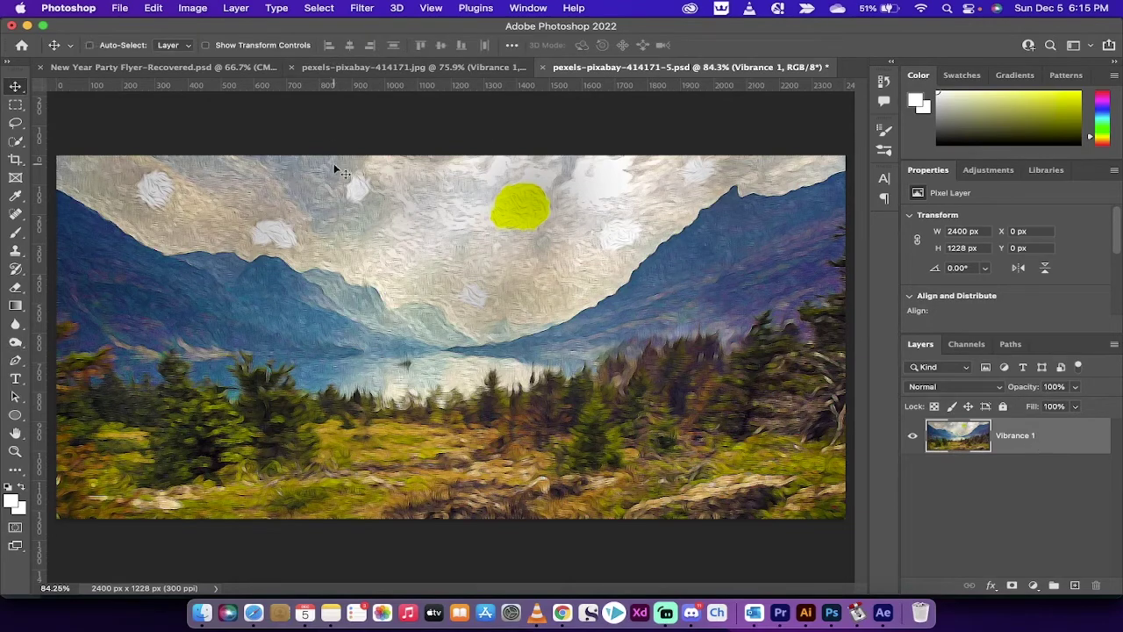
- Start a free transform of the whole image in Custom warp mode with a 5 x 5 grid
key("super+t")
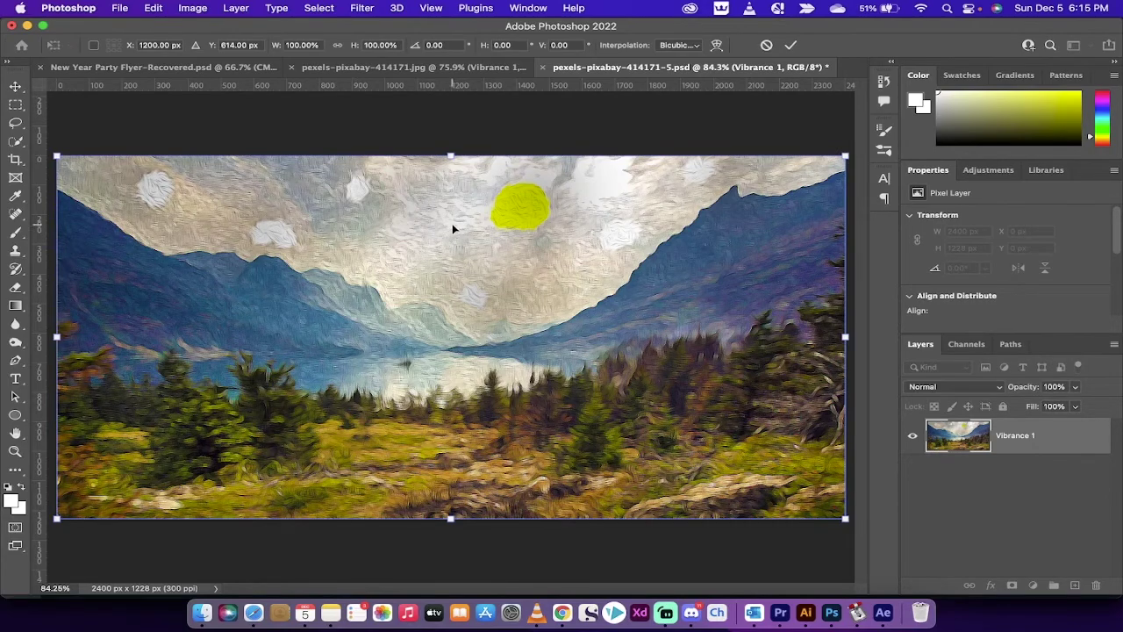
left_click(716, 46)
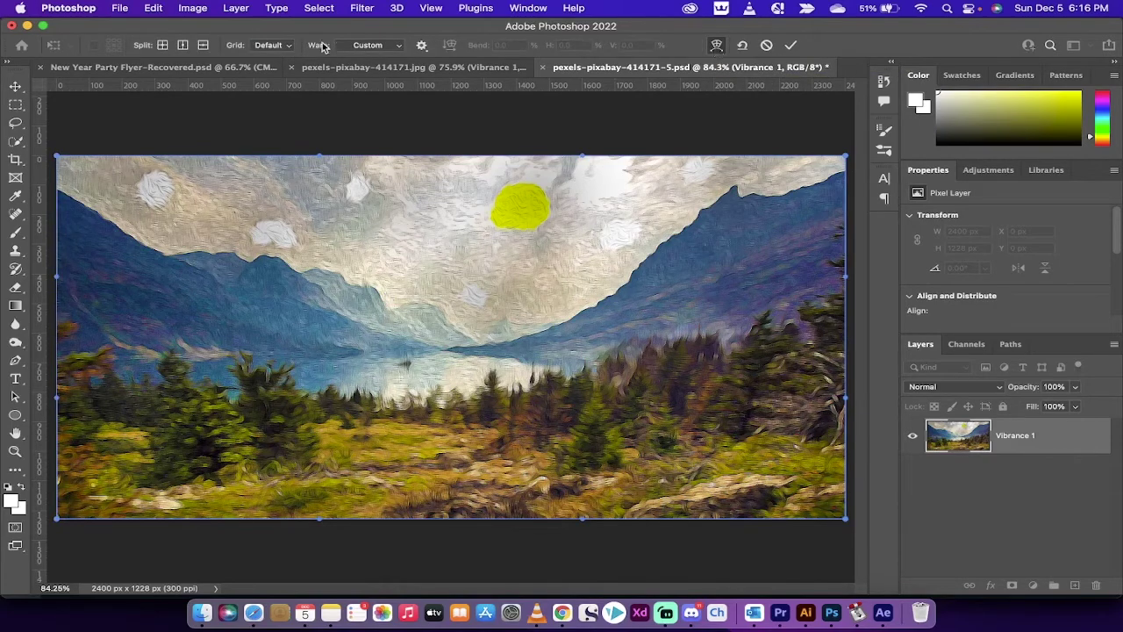
left_click(379, 44)
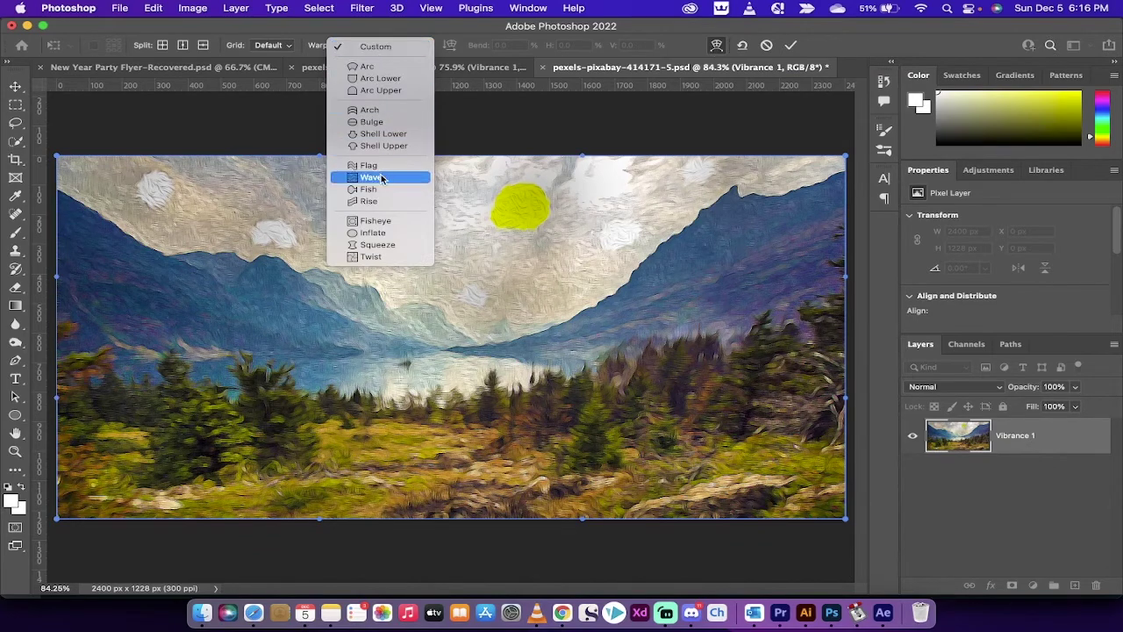
left_click(377, 45)
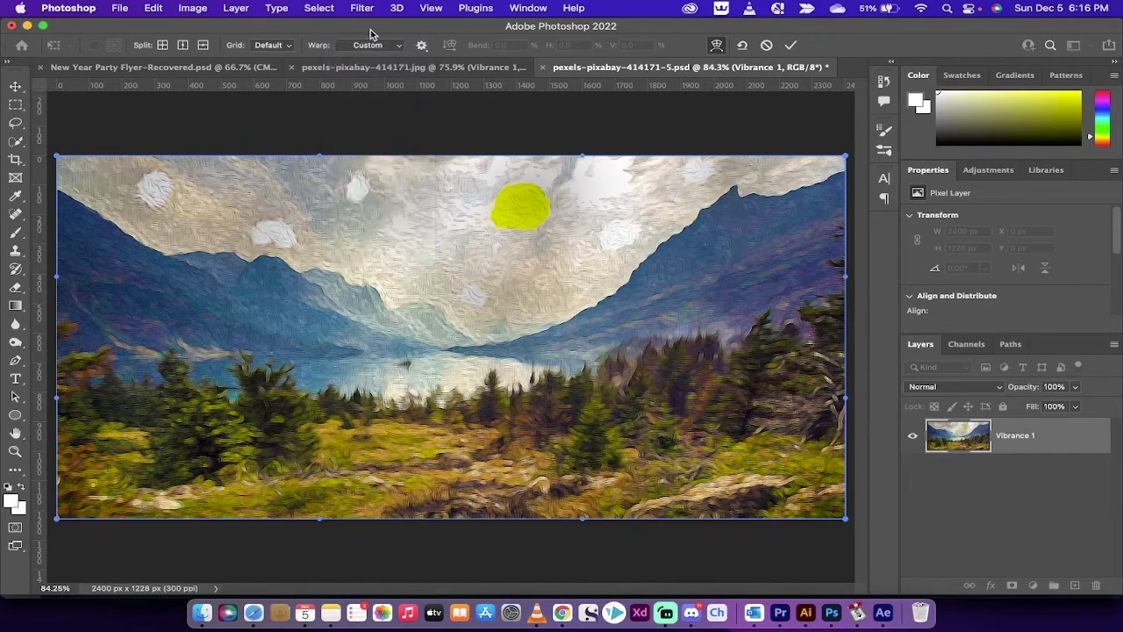
left_click(289, 47)
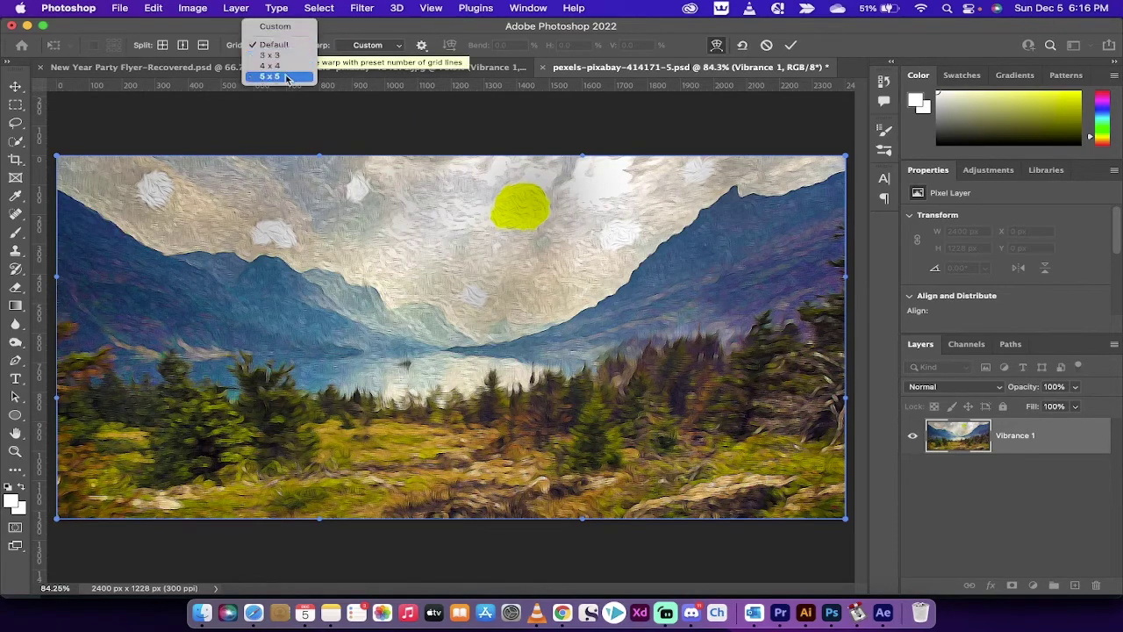
left_click(287, 77)
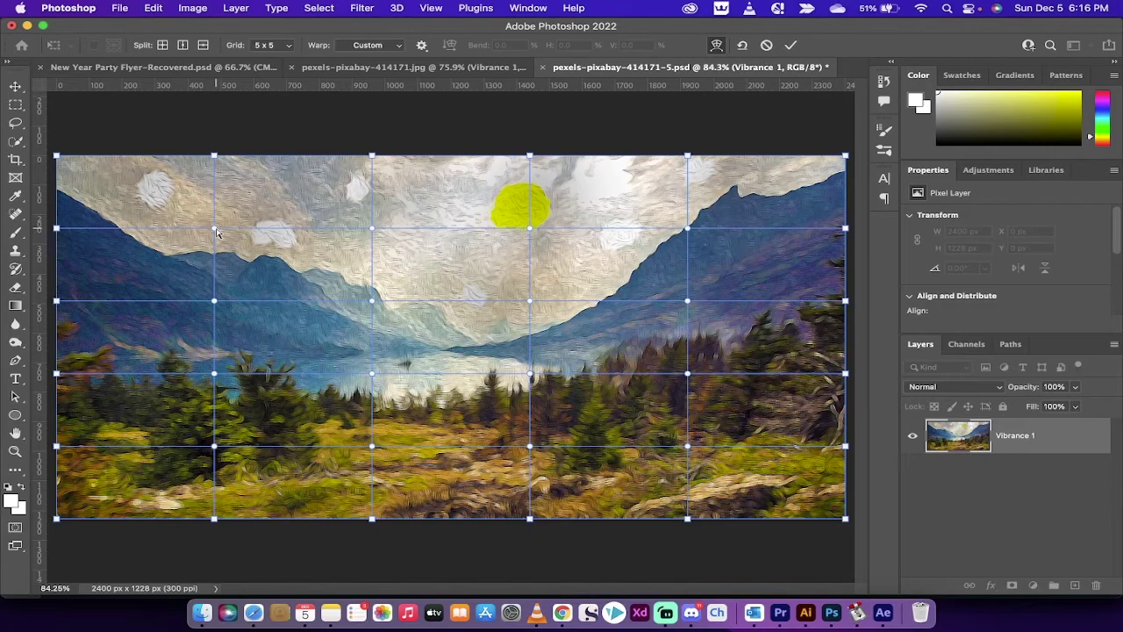
- Bend the sky and the left mountains into waves by adjusting three warp grid points on the image's left side
left_click_drag(218, 231, 238, 198)
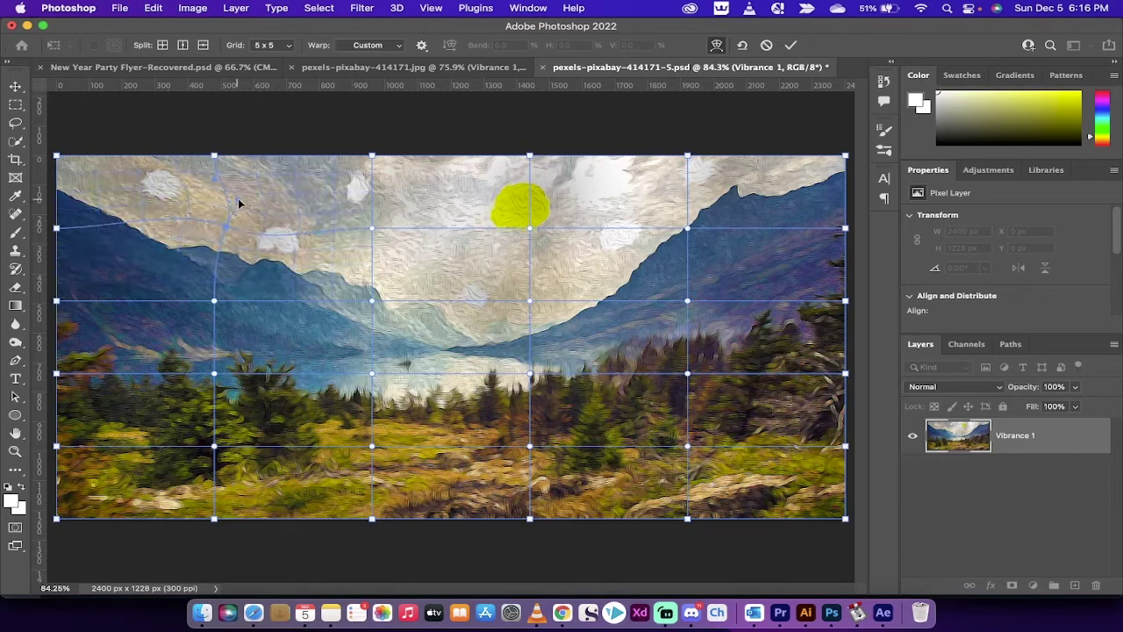
left_click(371, 229)
left_click_drag(377, 231, 404, 202)
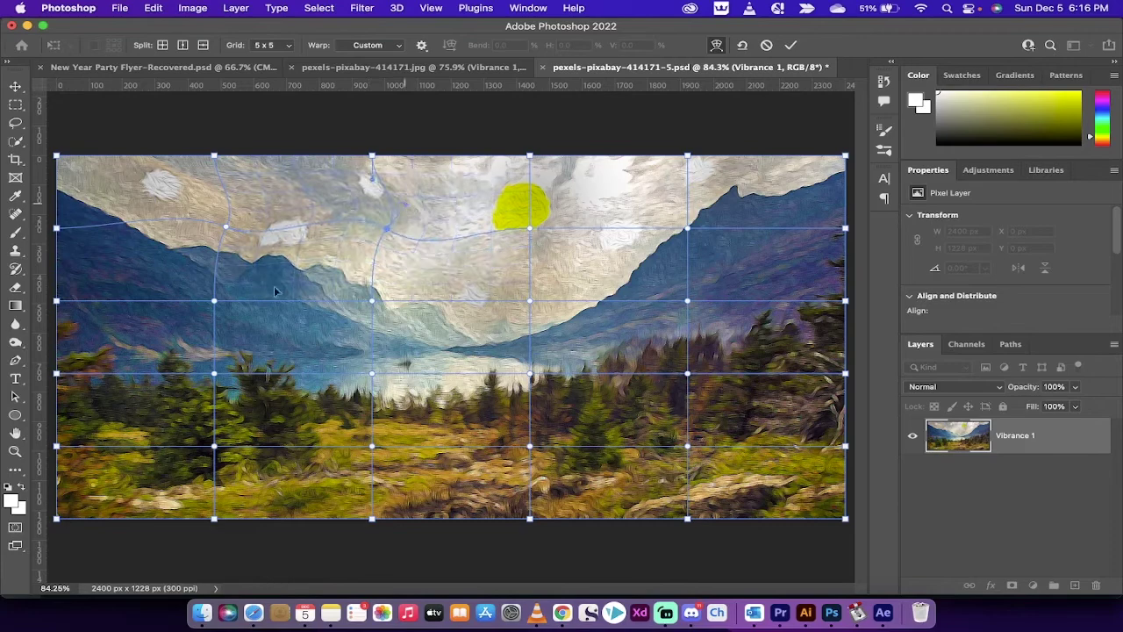
left_click(214, 301)
left_click_drag(218, 308, 159, 323)
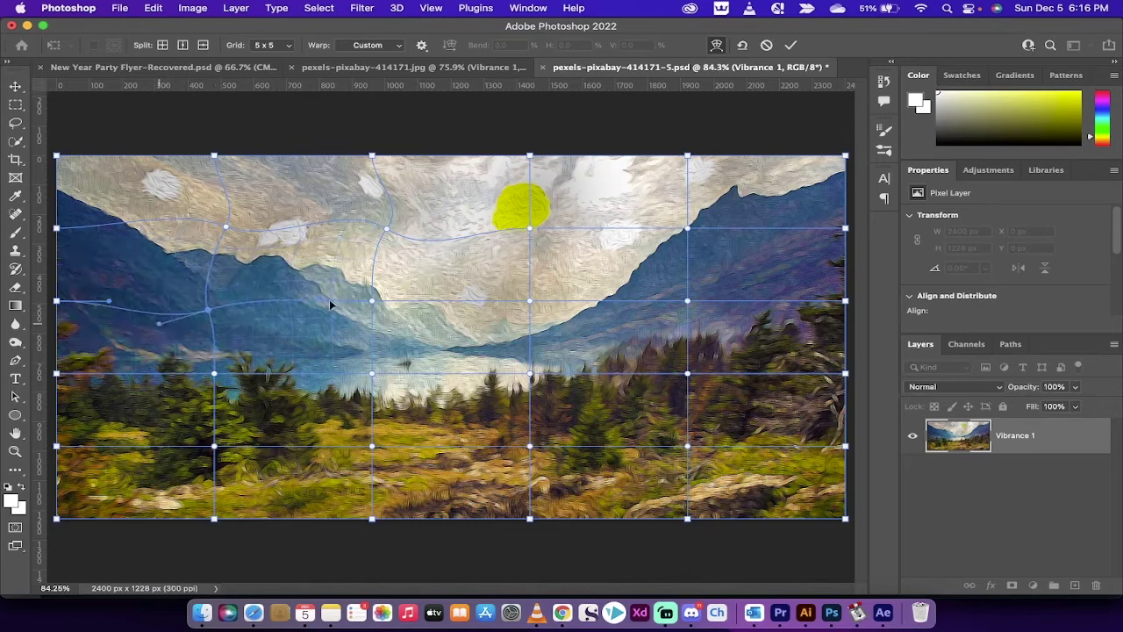
- Bend the sky below the sun and the right mountains into waves by adjusting three warp grid points
left_click(529, 303)
left_click_drag(530, 276, 550, 281)
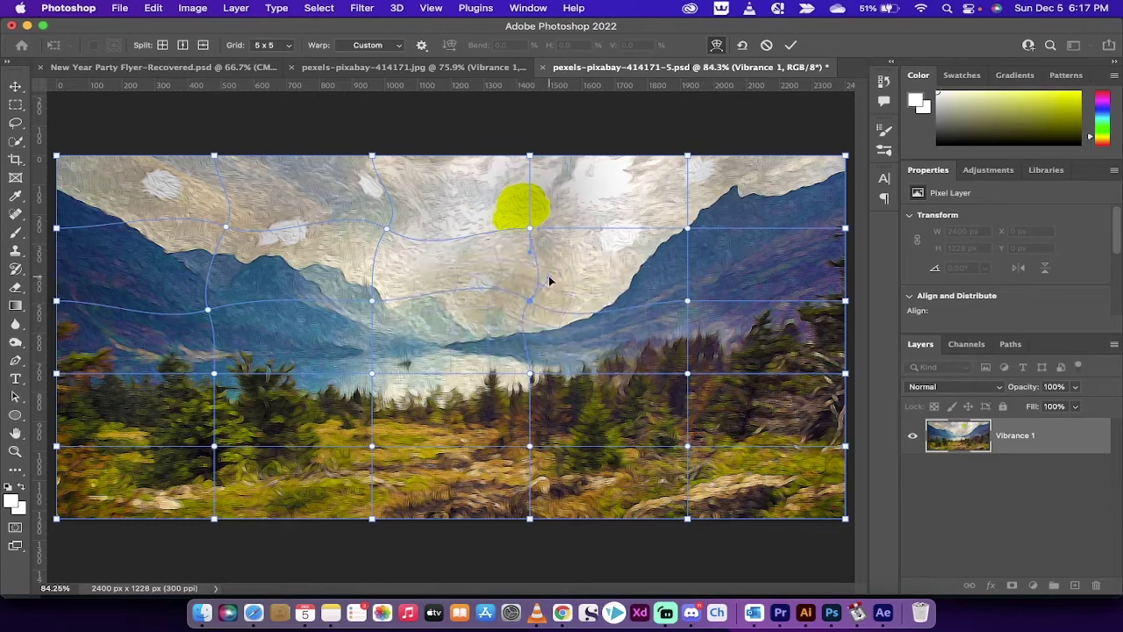
left_click(686, 229)
left_click_drag(689, 205, 708, 202)
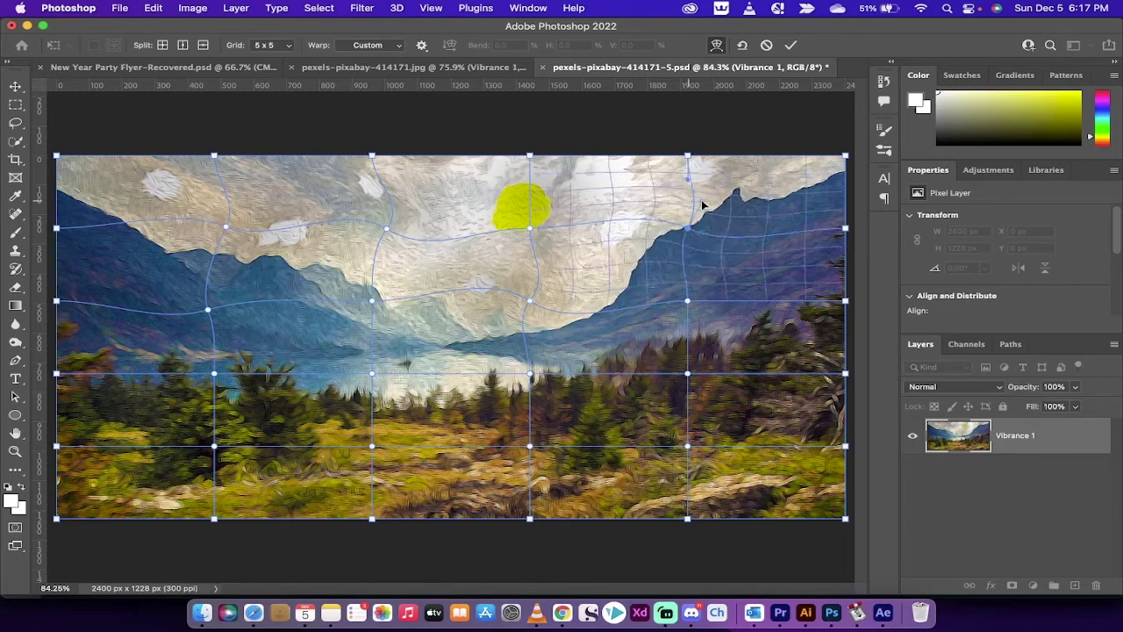
left_click(688, 302)
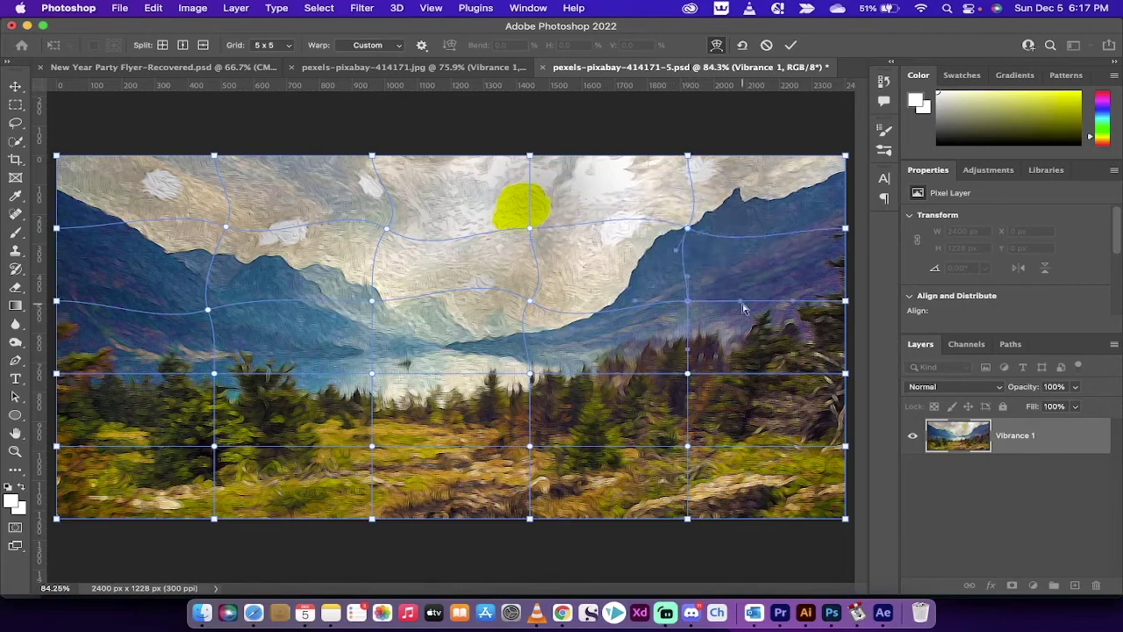
left_click_drag(693, 309, 747, 387)
- Curve the forest on the image's right side by adjusting the two lower warp grid points there
left_click(687, 374)
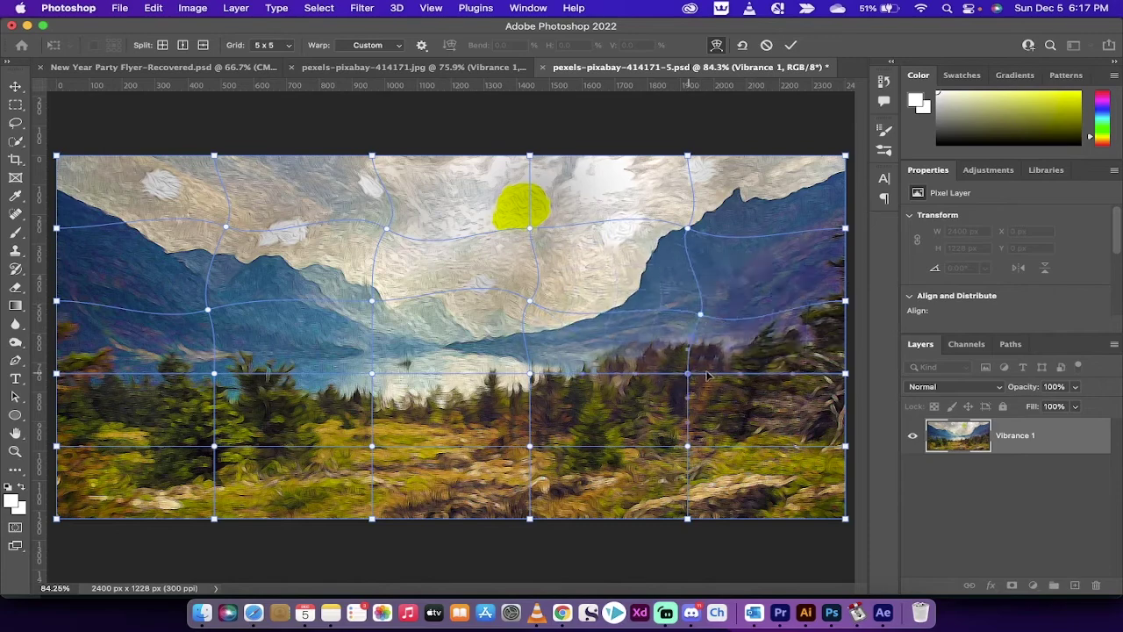
left_click_drag(694, 351, 693, 338)
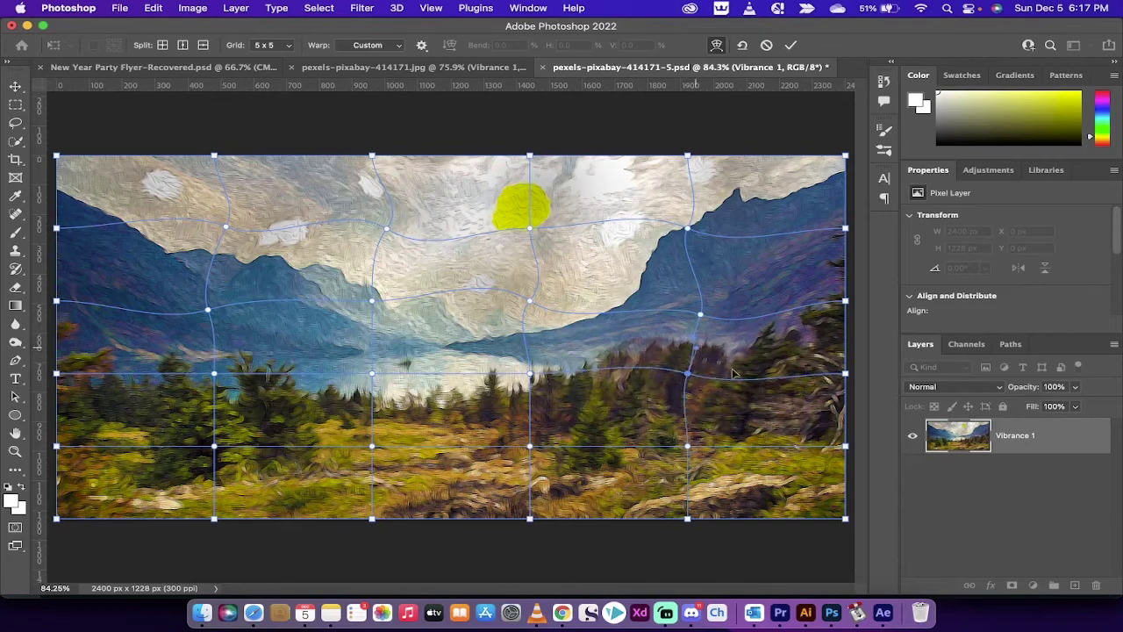
left_click(688, 446)
left_click_drag(693, 437, 698, 434)
- Bend the meadow and trees by adjusting the remaining lower-row warp grid points from centre to left, and apply the warp
left_click(530, 445)
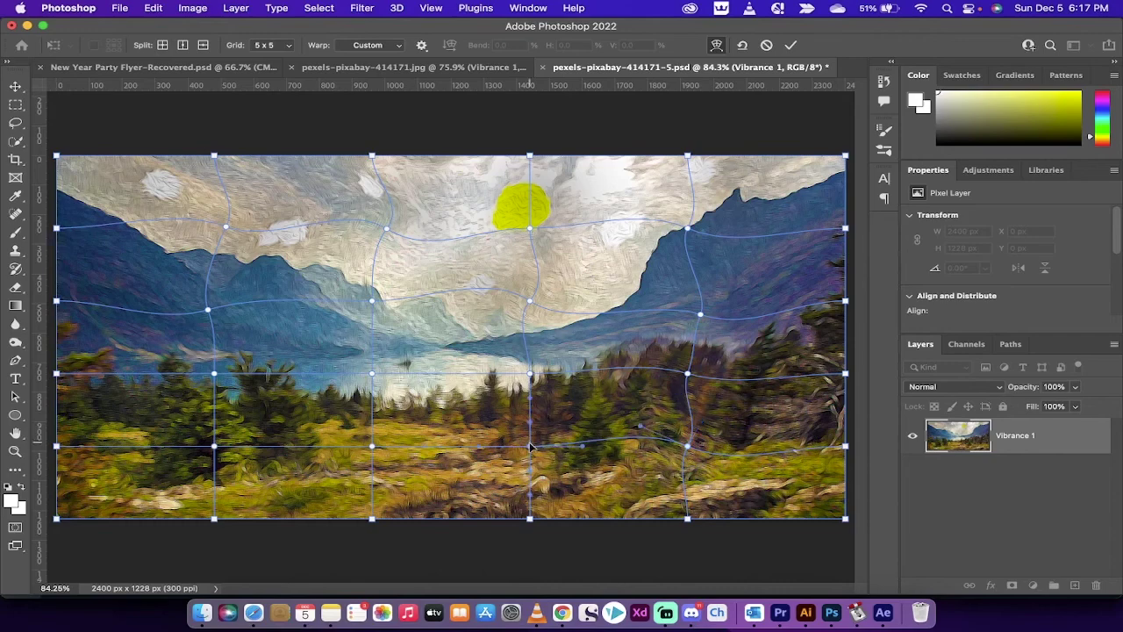
left_click_drag(527, 427, 509, 410)
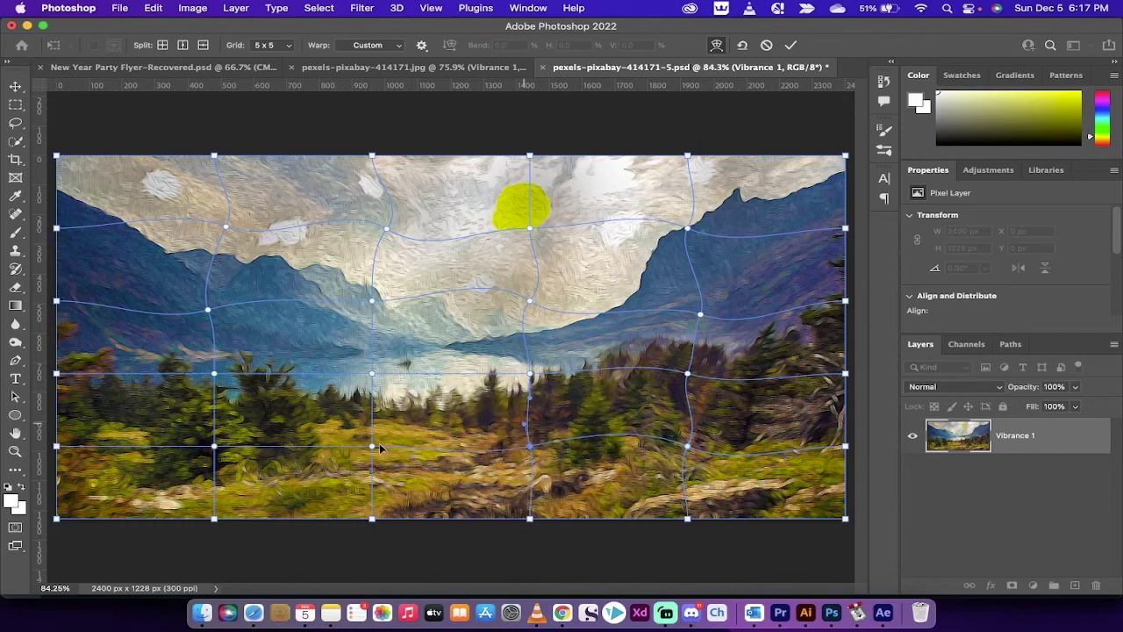
left_click(372, 446)
left_click_drag(372, 419, 381, 406)
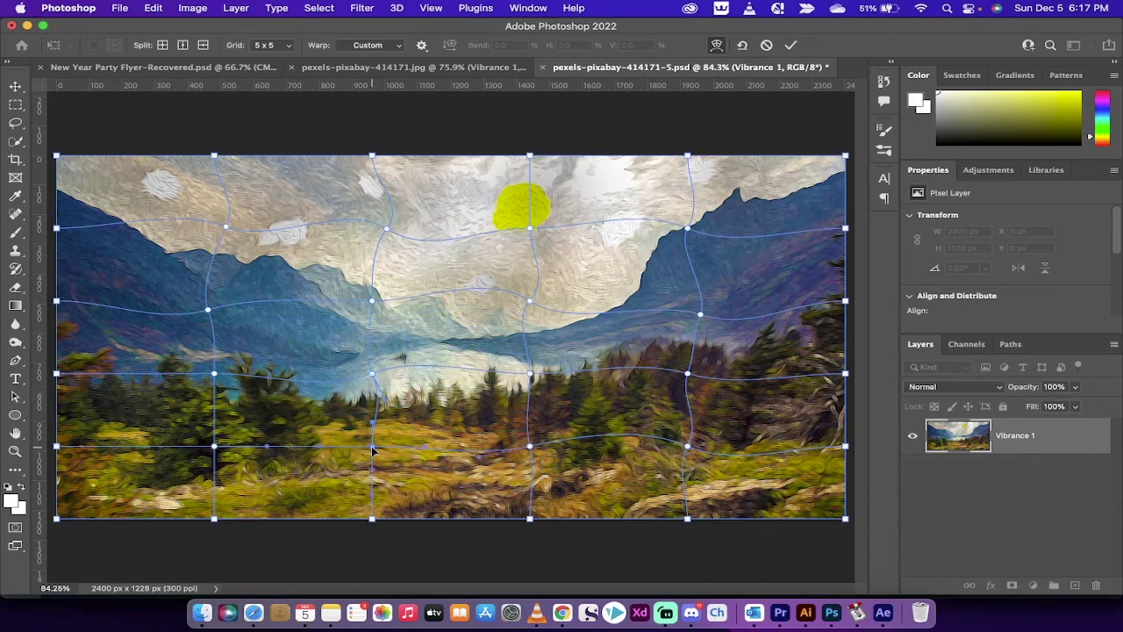
left_click_drag(372, 422, 362, 419)
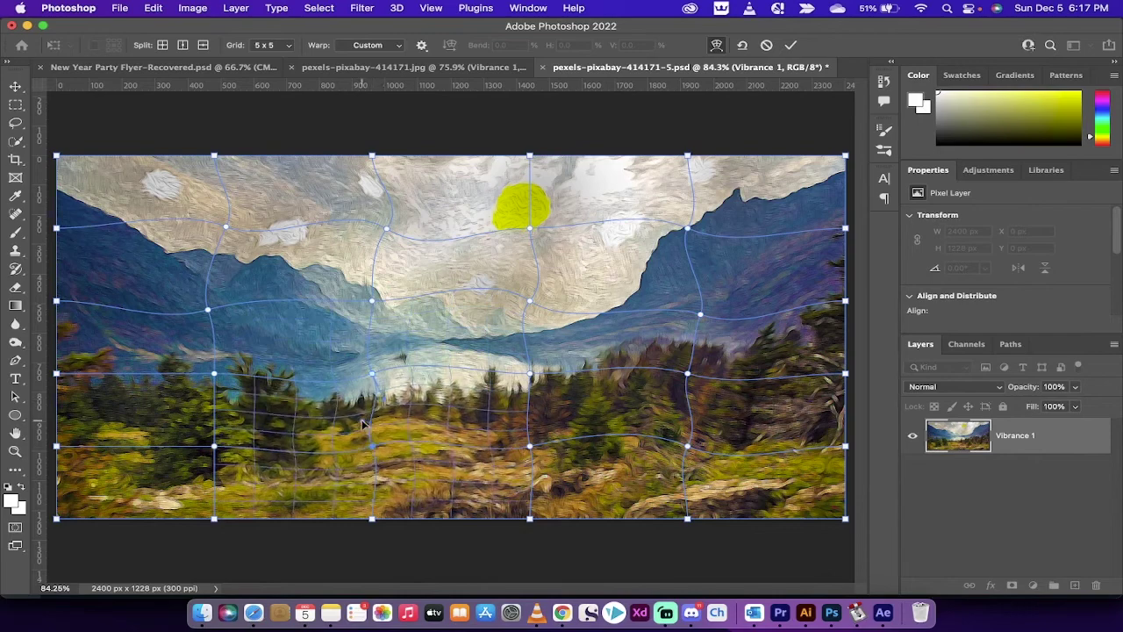
left_click(214, 445)
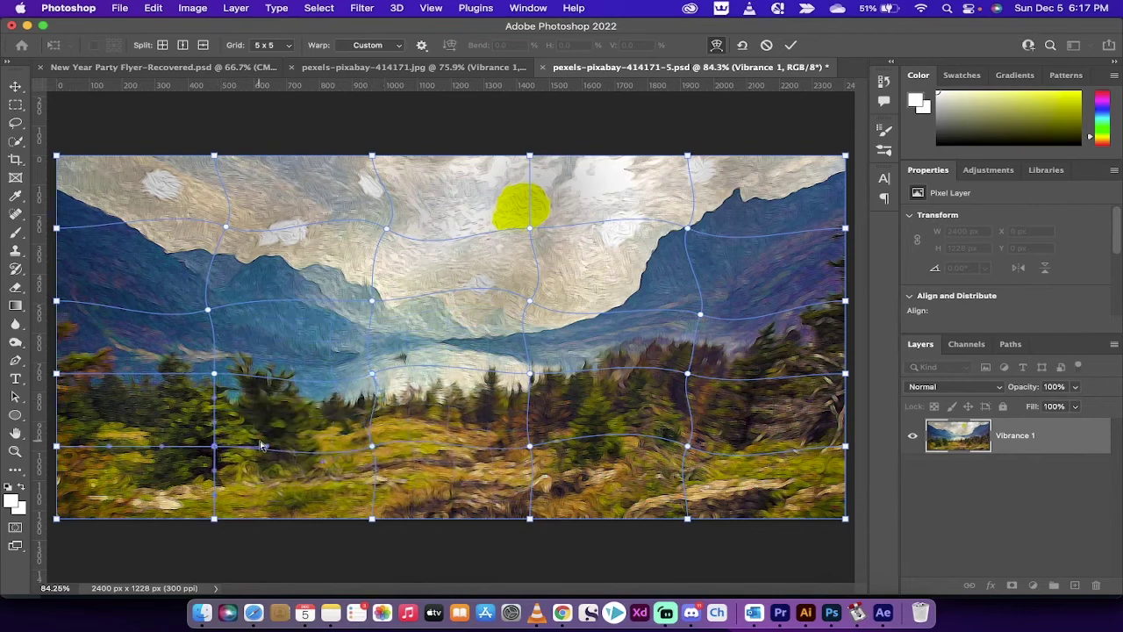
left_click_drag(267, 451, 265, 462)
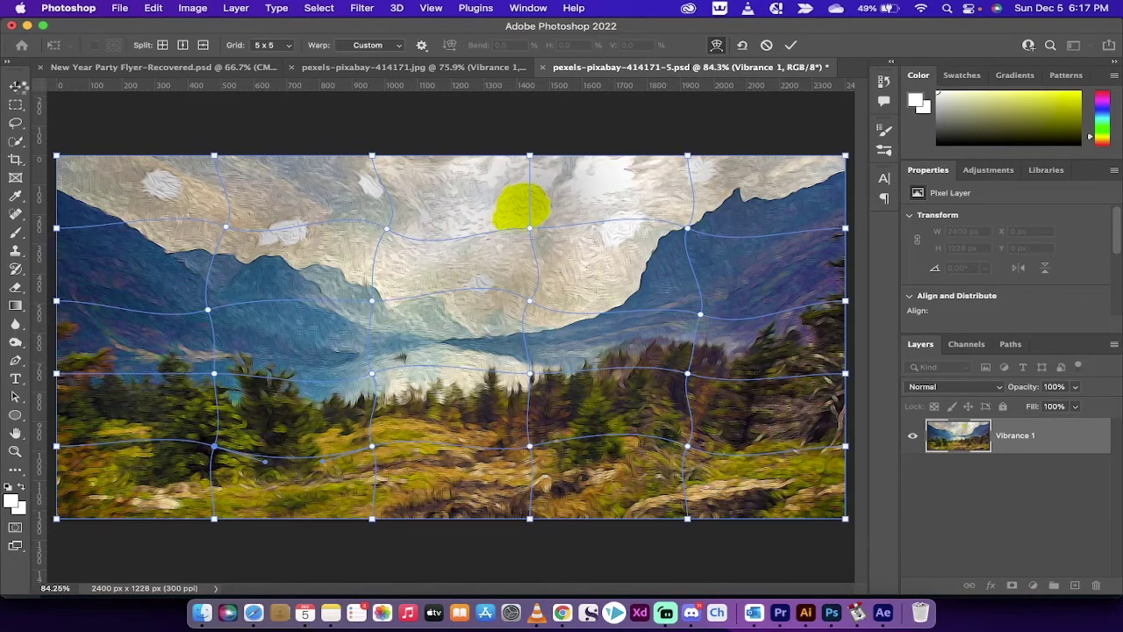
left_click(790, 45)
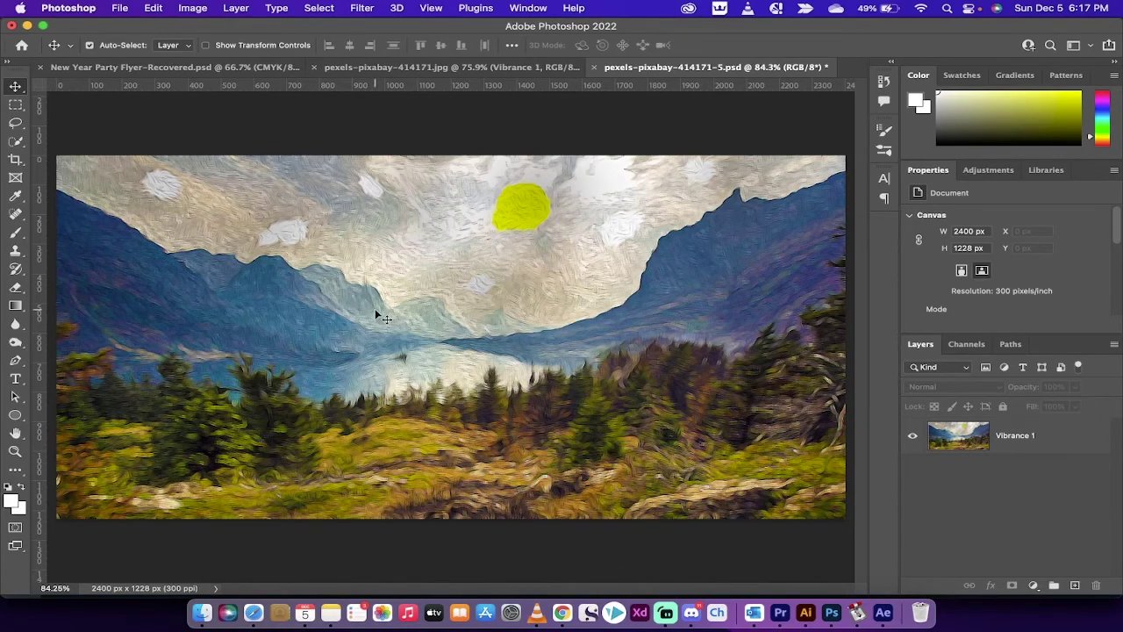
- Add a Vibrance adjustment layer above the painting layer with vibrance at +100
left_click(618, 403)
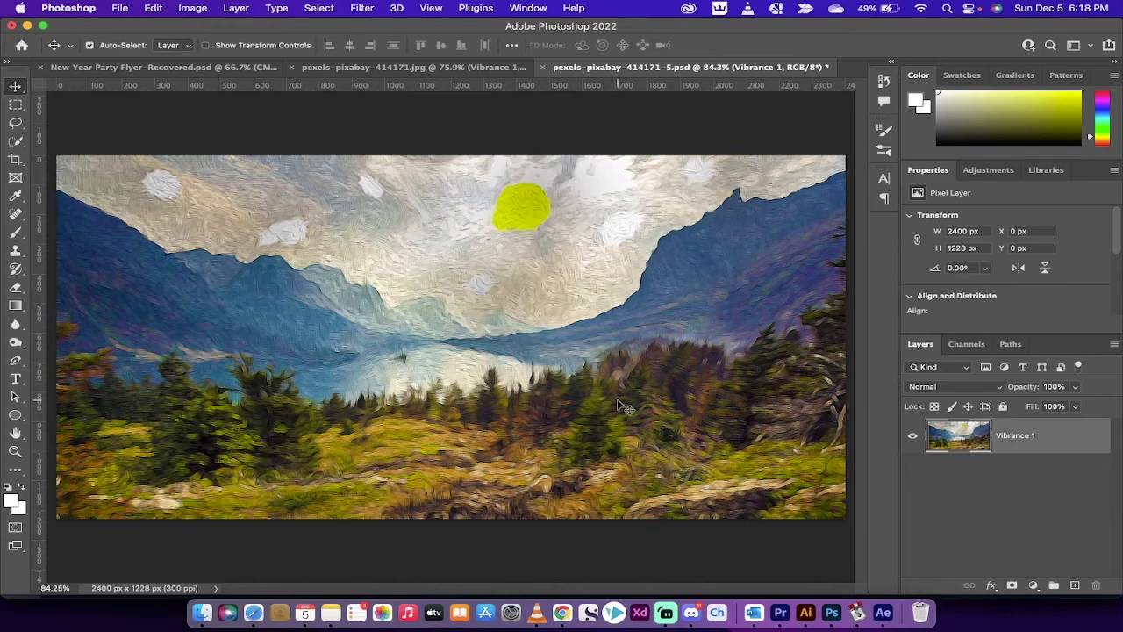
left_click(984, 172)
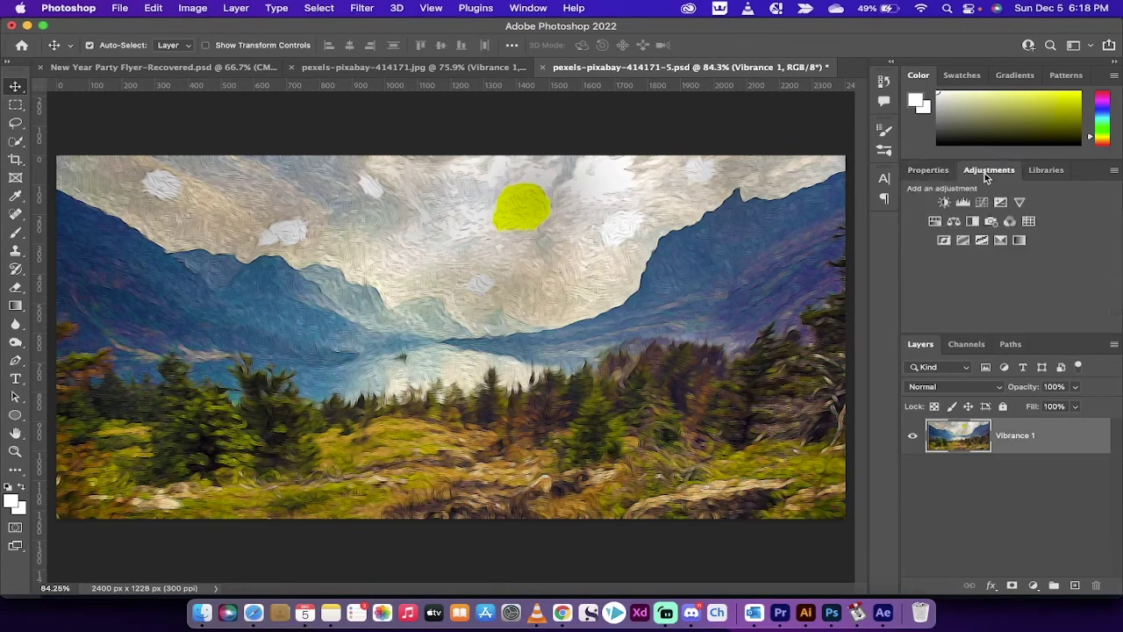
left_click(1020, 202)
left_click_drag(1005, 229, 1116, 230)
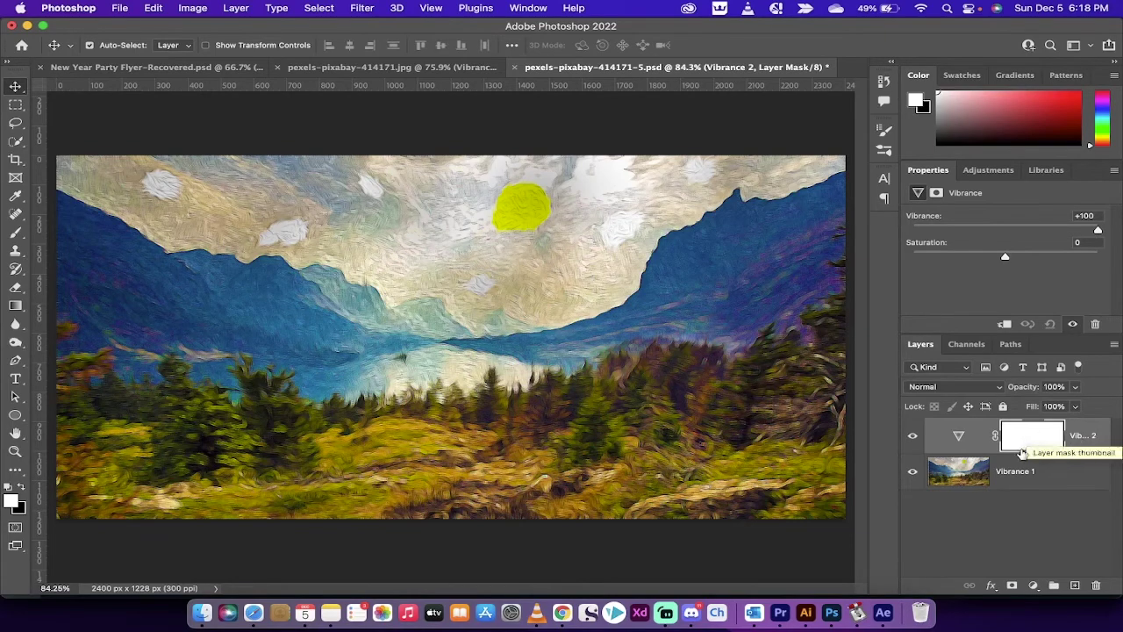
- Start the Oil Paint filter on the Vibrance 1 pixel layer and set its stylization to 0.9
left_click(963, 475)
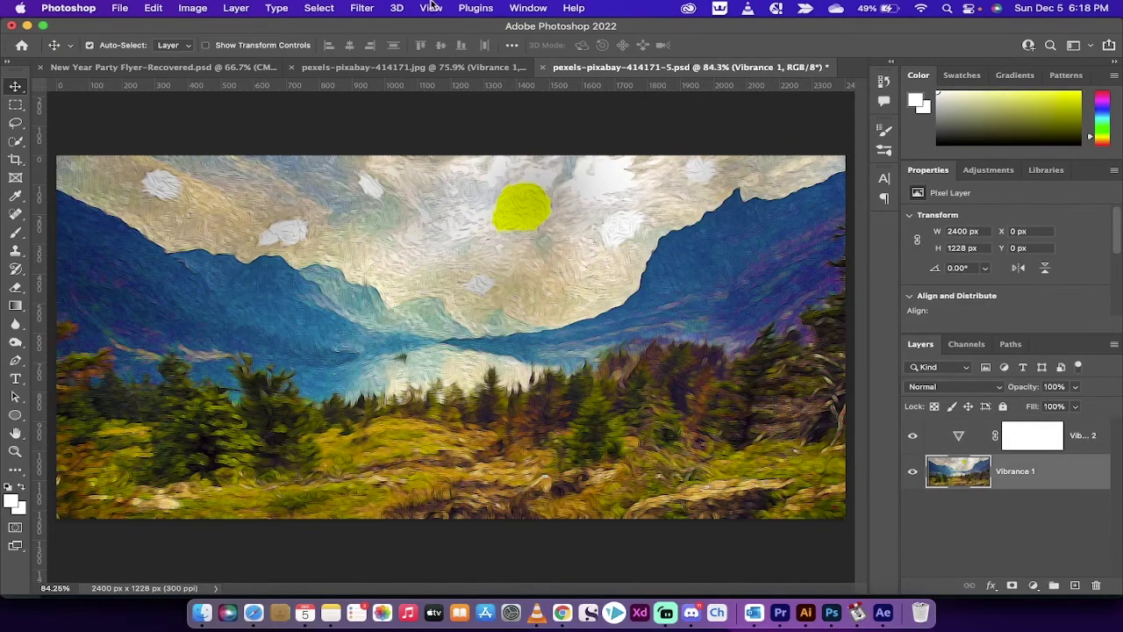
left_click(363, 8)
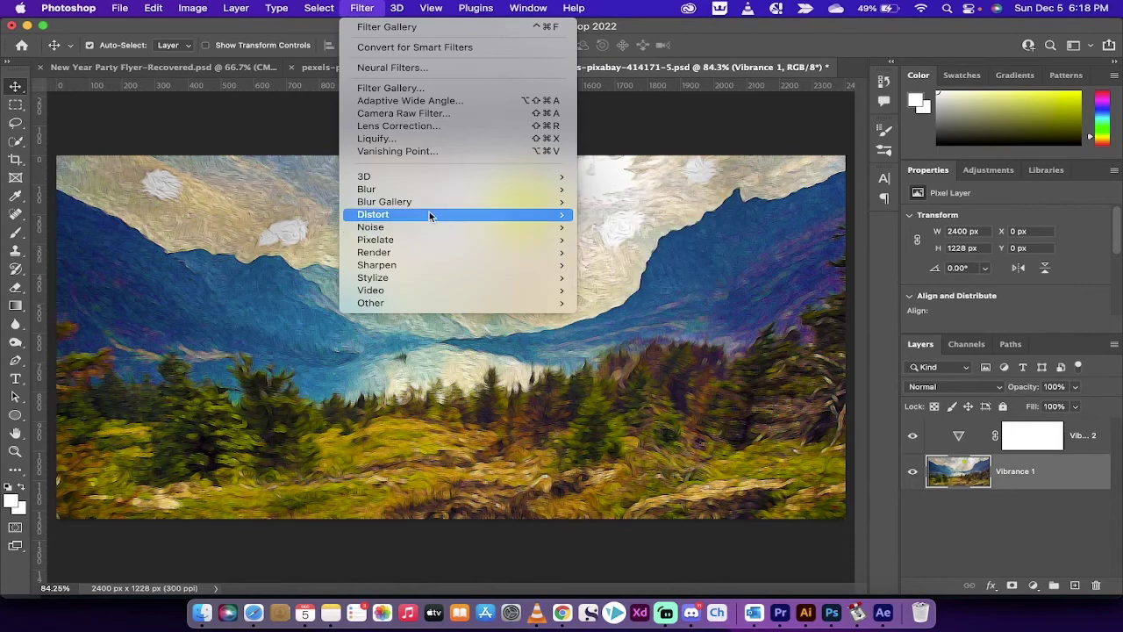
mouse_move(429, 214)
mouse_move(430, 278)
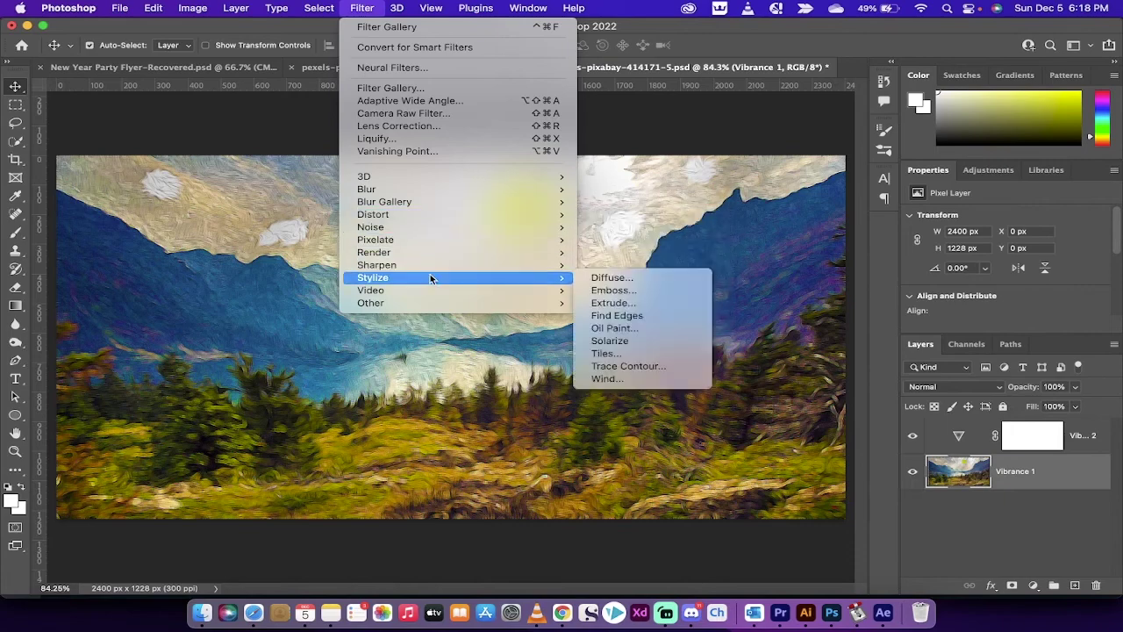
left_click(618, 329)
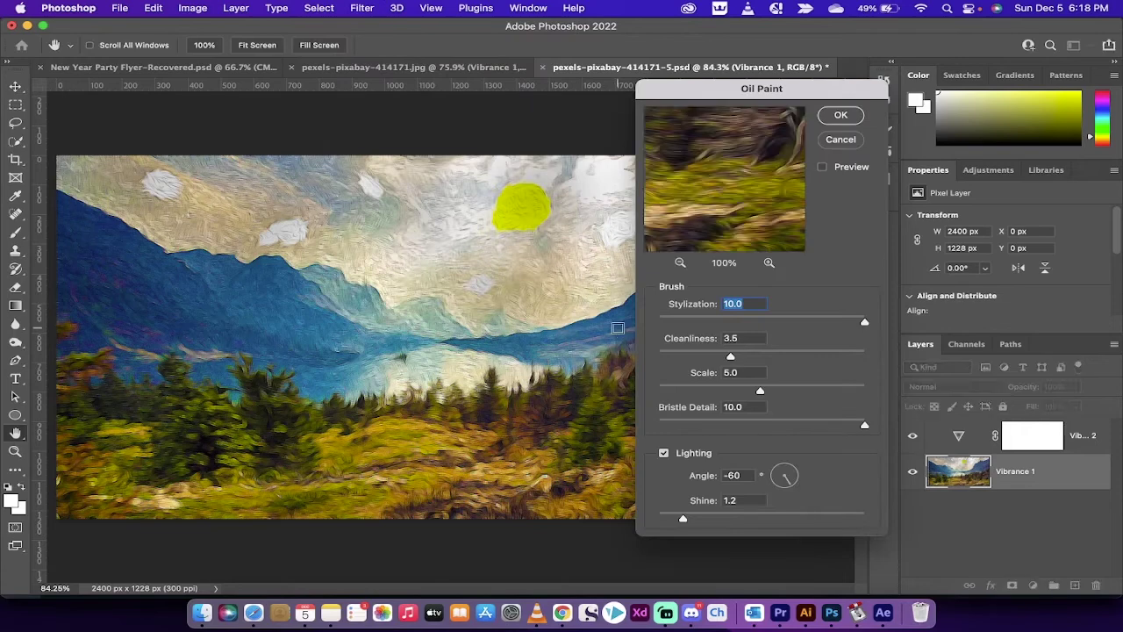
left_click(701, 321)
left_click_drag(700, 323, 676, 324)
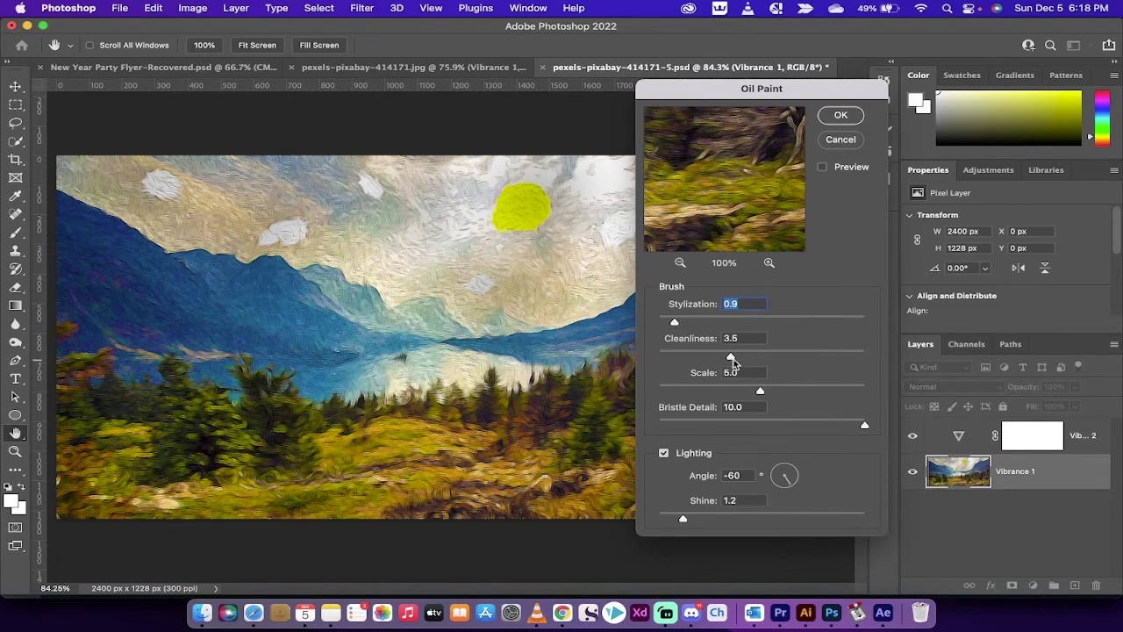
- Set the Oil Paint cleanliness to 9.2 and scale to 10.0, raise the shine slightly, and apply the filter
left_click_drag(730, 357, 847, 356)
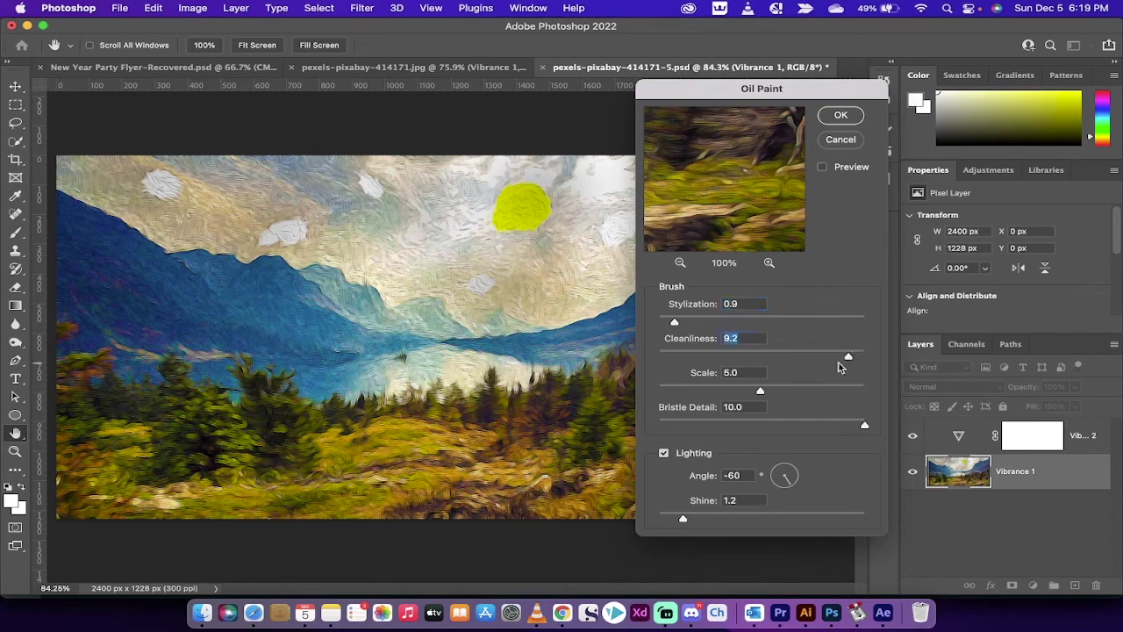
left_click_drag(761, 395, 886, 397)
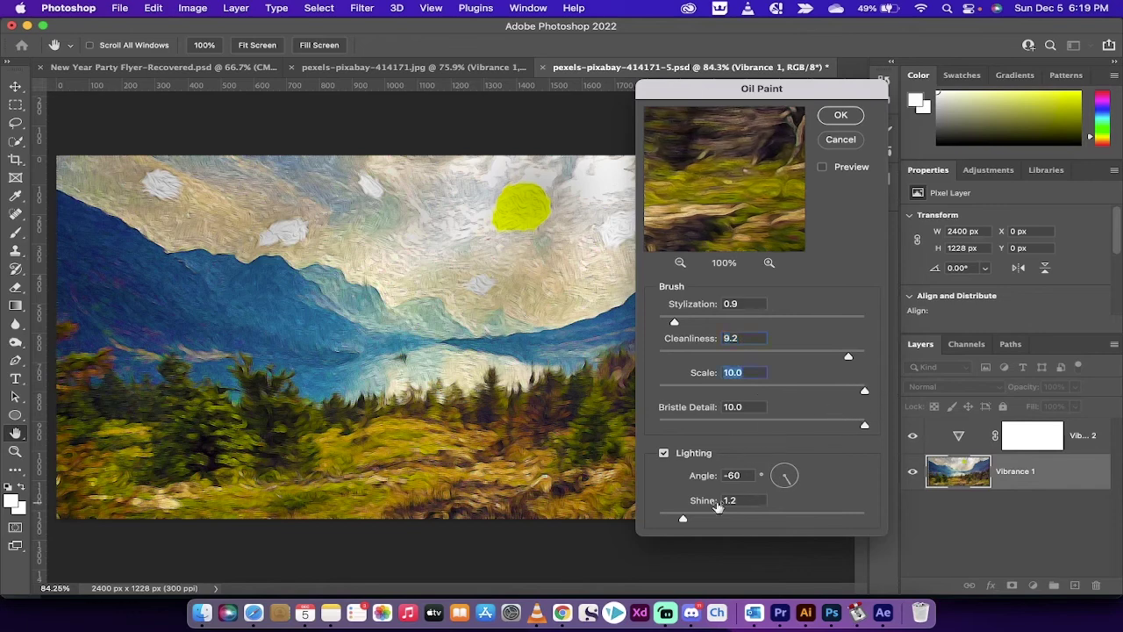
left_click_drag(683, 518, 699, 522)
left_click(838, 118)
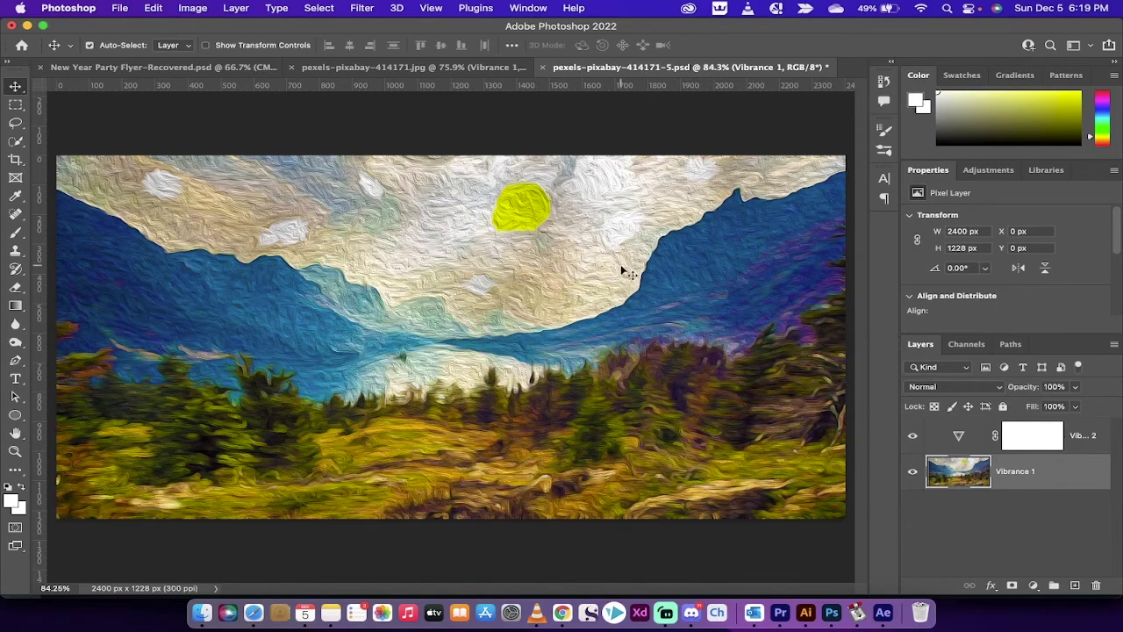
- Compare the result with the painted version in pexels-pixabay-414171.jpg, and return to pexels-pixabay-414171-5.psd
left_click(436, 70)
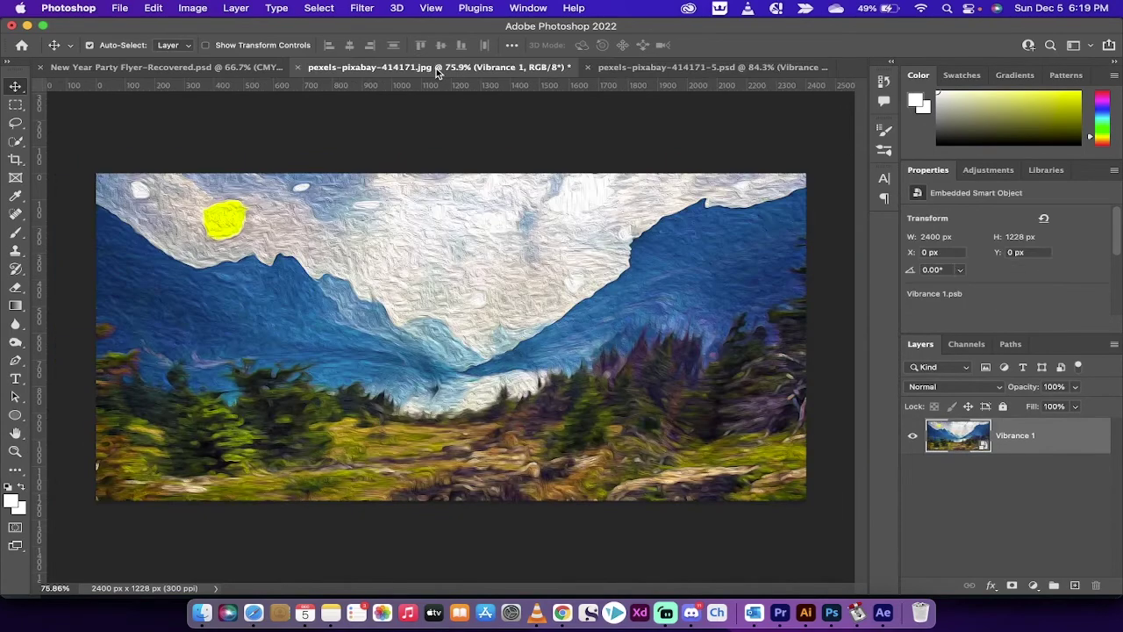
left_click(235, 69)
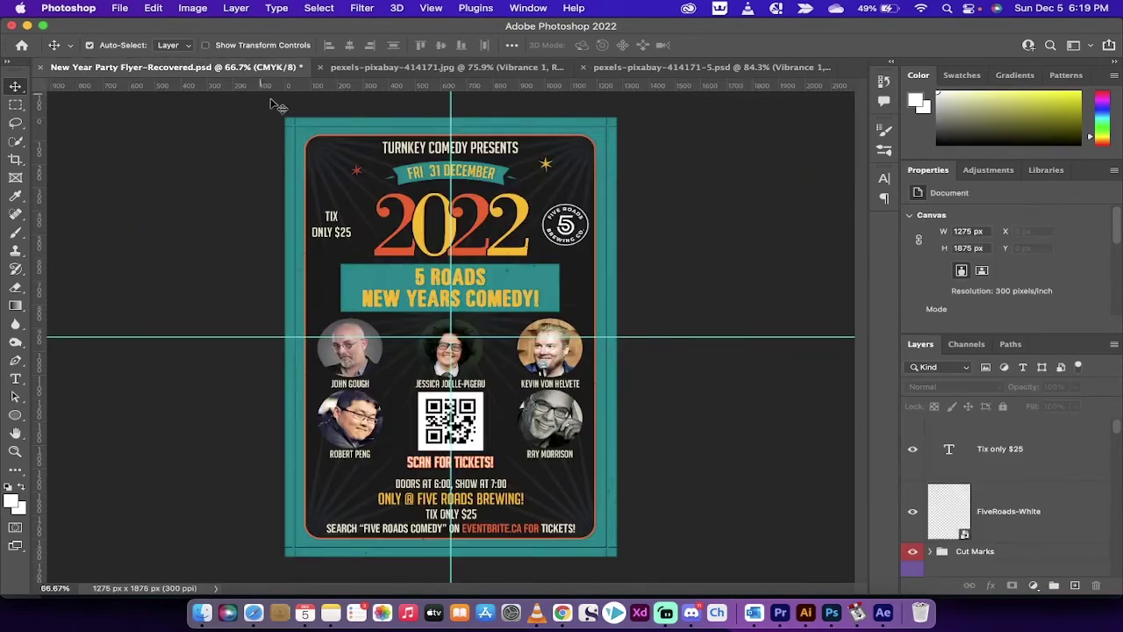
left_click(409, 70)
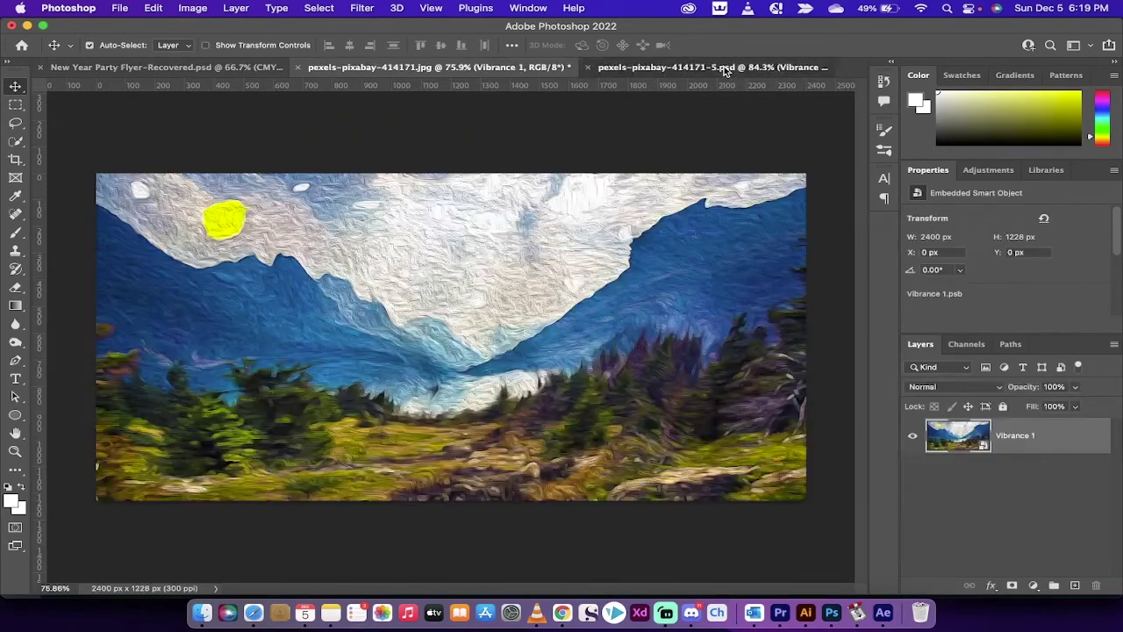
left_click(725, 69)
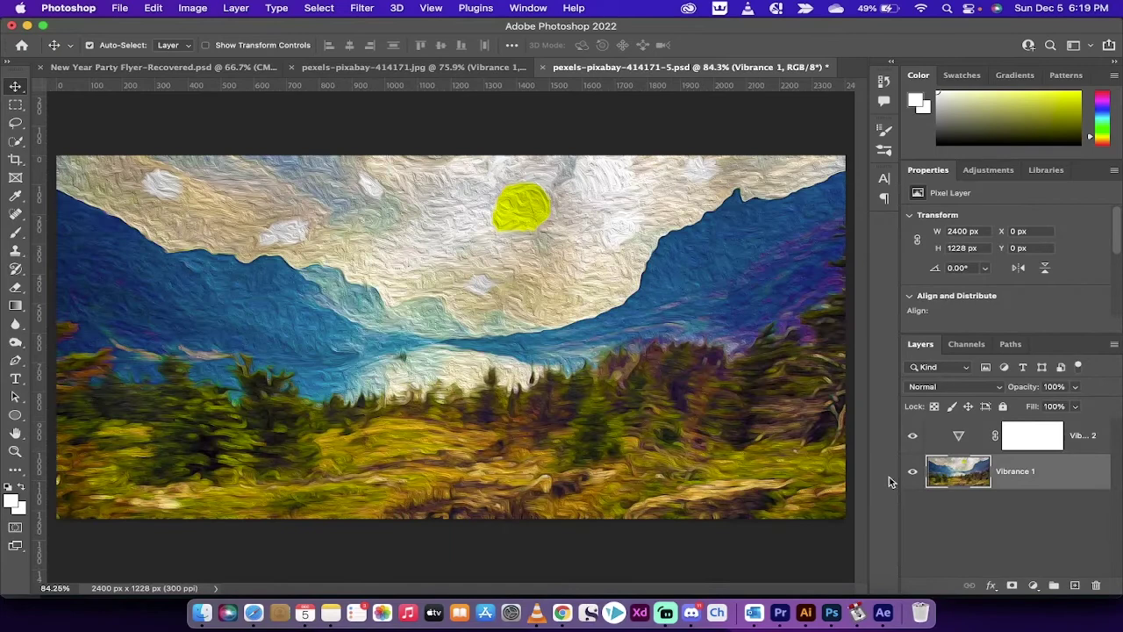